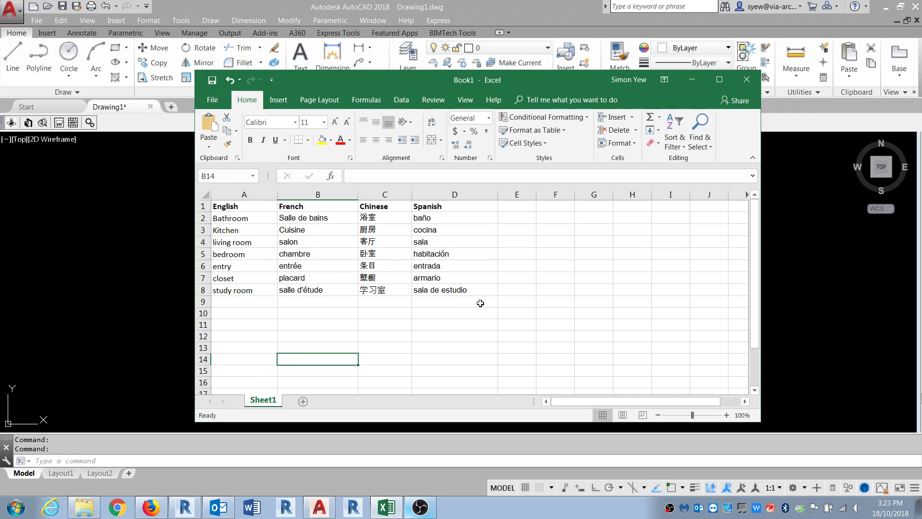
Minimize the spreadsheet, switch to AutoCAD and begin an attribute definition with tag and prompt NAME.
{"action": "left_click", "coordinate": [691, 85]}
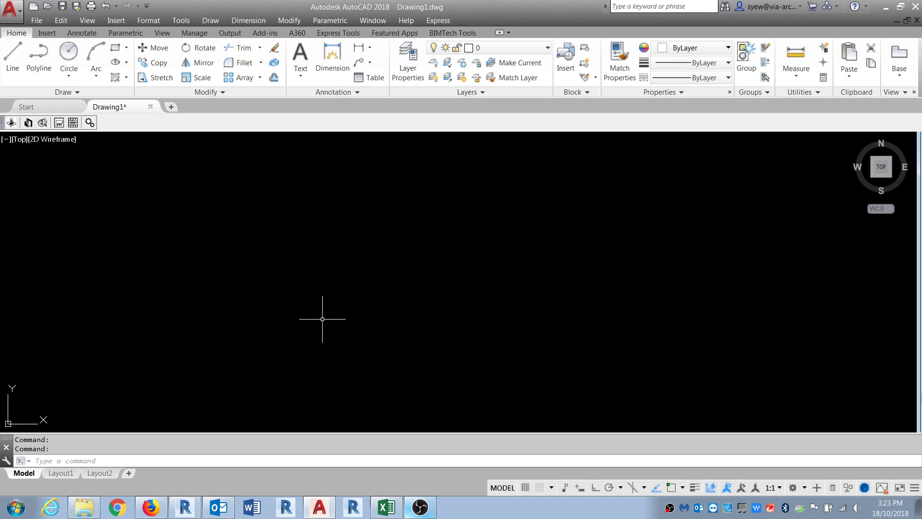
{"action": "type", "text": "att"}
{"action": "key", "text": "Return"}
{"action": "left_click_drag", "start_coordinate": [387, 127], "coordinate": [228, 146]}
{"action": "type", "text": "NAME"}
{"action": "key", "text": "Tab"}
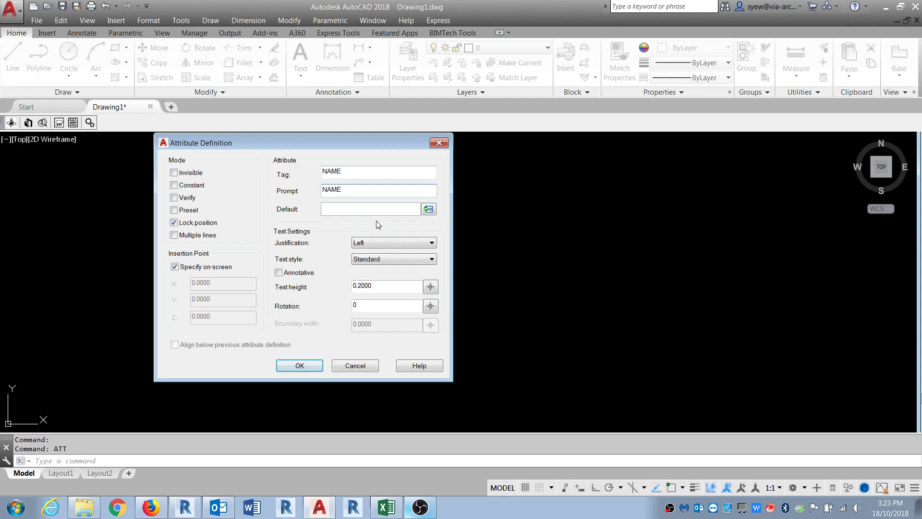
Set the attribute's text height to 0.125 with Center justification and place it in the drawing.
{"action": "left_click_drag", "start_coordinate": [373, 286], "coordinate": [351, 288]}
{"action": "type", "text": ".125"}
{"action": "left_click", "coordinate": [410, 258]}
{"action": "left_click", "coordinate": [391, 242]}
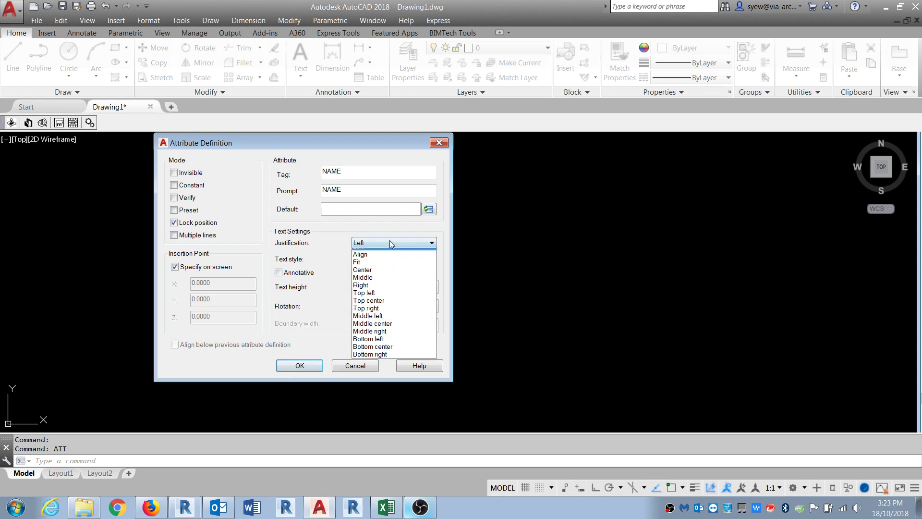
{"action": "left_click", "coordinate": [382, 275]}
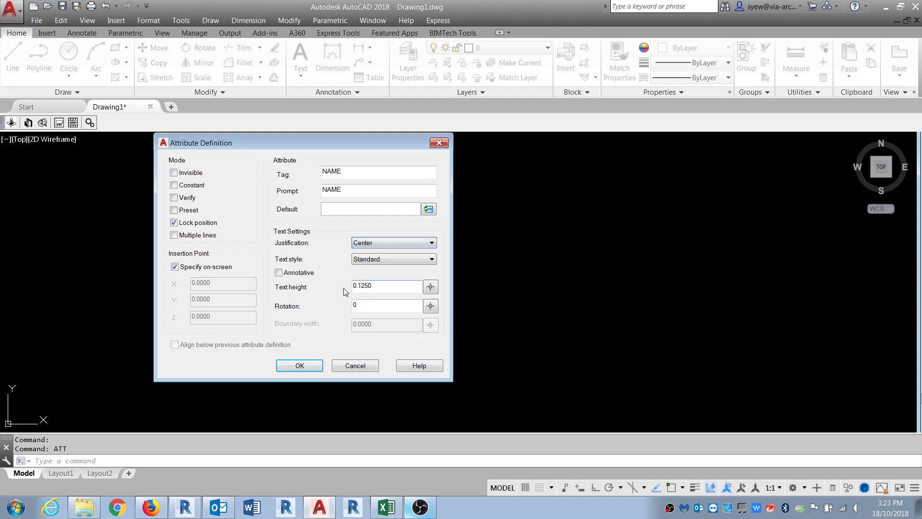
{"action": "left_click", "coordinate": [307, 365]}
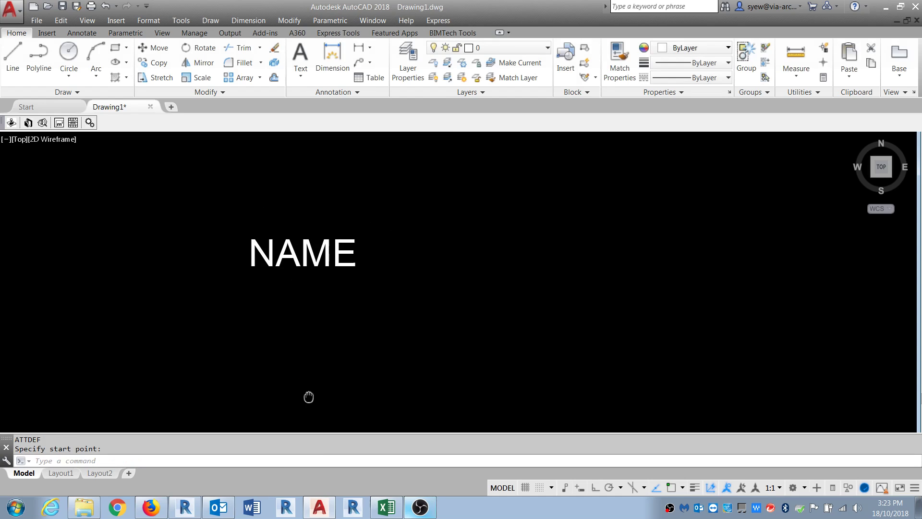
{"action": "left_click", "coordinate": [306, 313]}
{"action": "left_click", "coordinate": [367, 345]}
{"action": "left_click", "coordinate": [190, 240]}
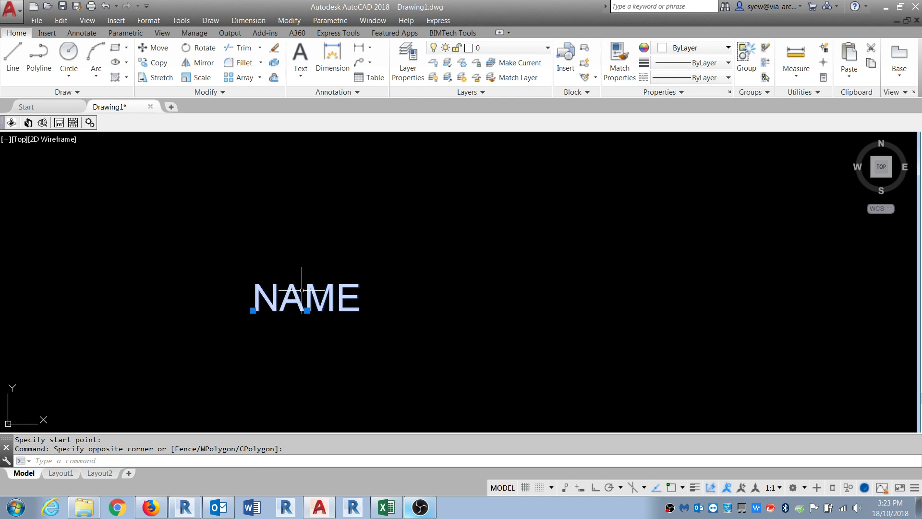
{"action": "key", "text": "Escape"}
{"action": "key", "text": "Escape"}
Start a new block definition and name it roomname.
{"action": "type", "text": "B"}
{"action": "key", "text": "Return"}
{"action": "left_click_drag", "start_coordinate": [541, 262], "coordinate": [512, 177]}
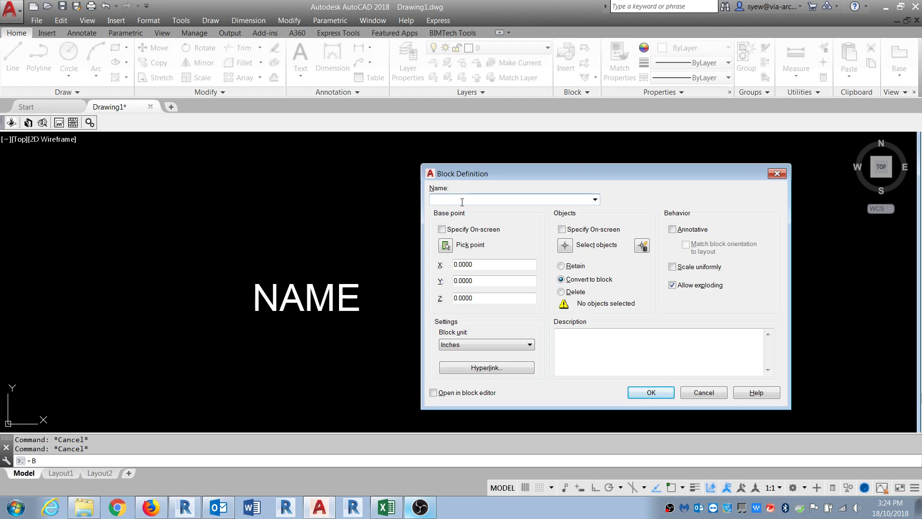
{"action": "type", "text": "AME"}
{"action": "key", "text": "BackSpace"}
{"action": "key", "text": "BackSpace"}
{"action": "key", "text": "BackSpace"}
{"action": "key", "text": "BackSpace"}
{"action": "key", "text": "BackSpace"}
{"action": "key", "text": "BackSpace"}
{"action": "type", "text": "room"}
Snap the block's base point to the NAME attribute's insertion point and select that attribute as the block object.
{"action": "left_click", "coordinate": [445, 245]}
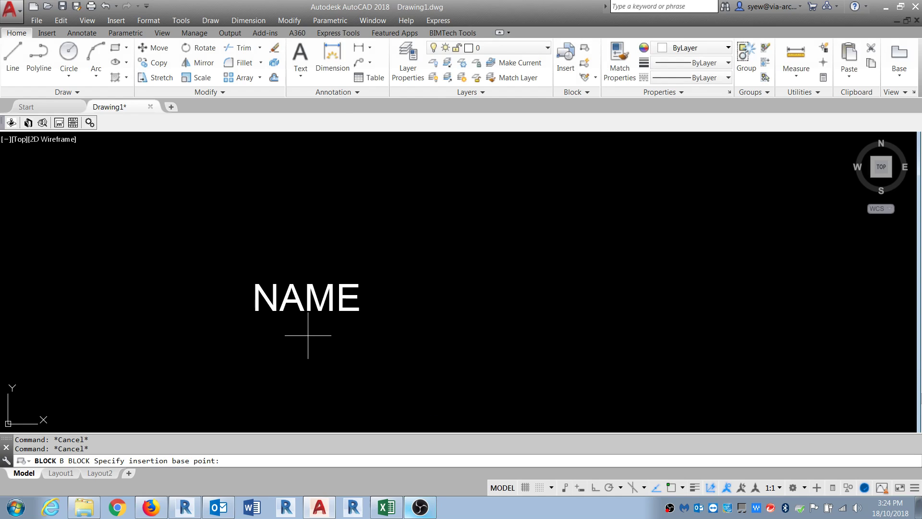
{"action": "right_click", "coordinate": [309, 330], "text": "shift"}
{"action": "left_click", "coordinate": [336, 292]}
{"action": "left_click", "coordinate": [308, 311]}
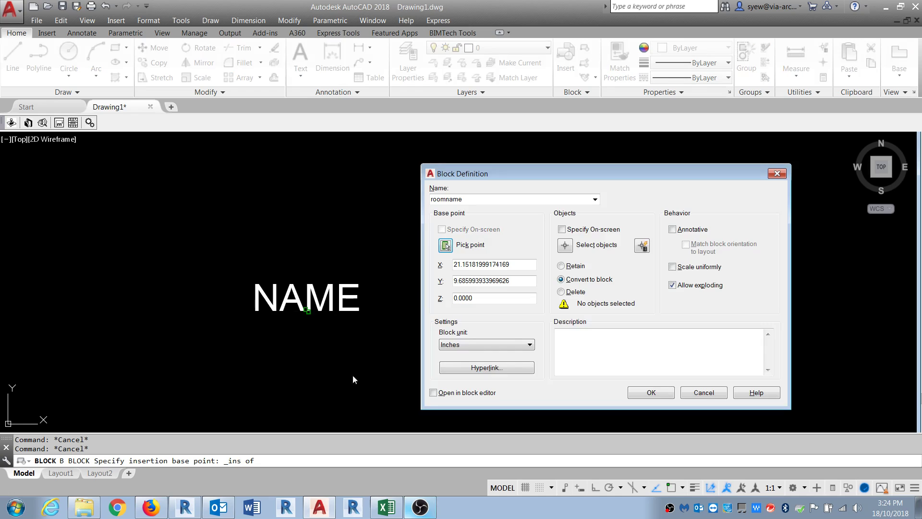
{"action": "left_click", "coordinate": [564, 245]}
{"action": "left_click", "coordinate": [350, 348]}
{"action": "left_click", "coordinate": [295, 308]}
{"action": "key", "text": "Return"}
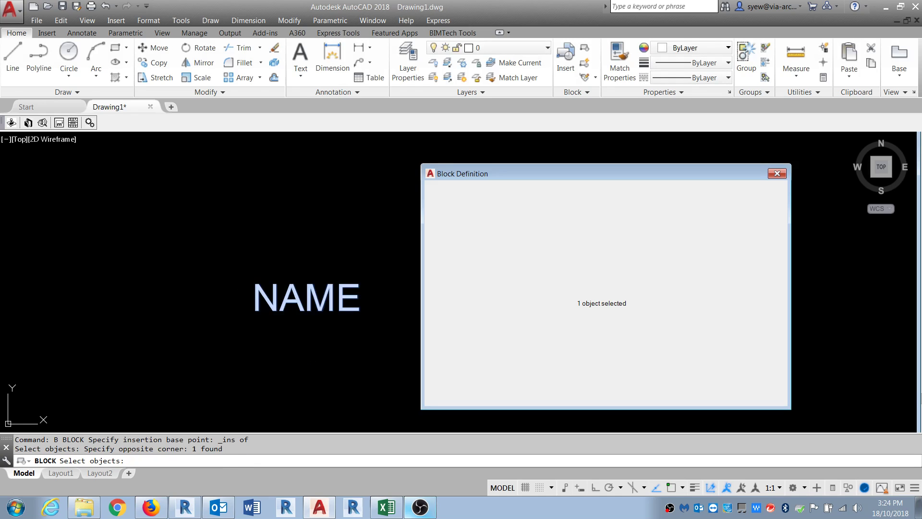
Create the block and give its NAME attribute the value TEST.
{"action": "left_click", "coordinate": [643, 392]}
{"action": "type", "text": "TEST"}
{"action": "left_click", "coordinate": [336, 445]}
Open the TEST block in the Block Editor.
{"action": "middle_click_drag", "start_coordinate": [360, 348], "coordinate": [419, 317]}
{"action": "left_click", "coordinate": [427, 326]}
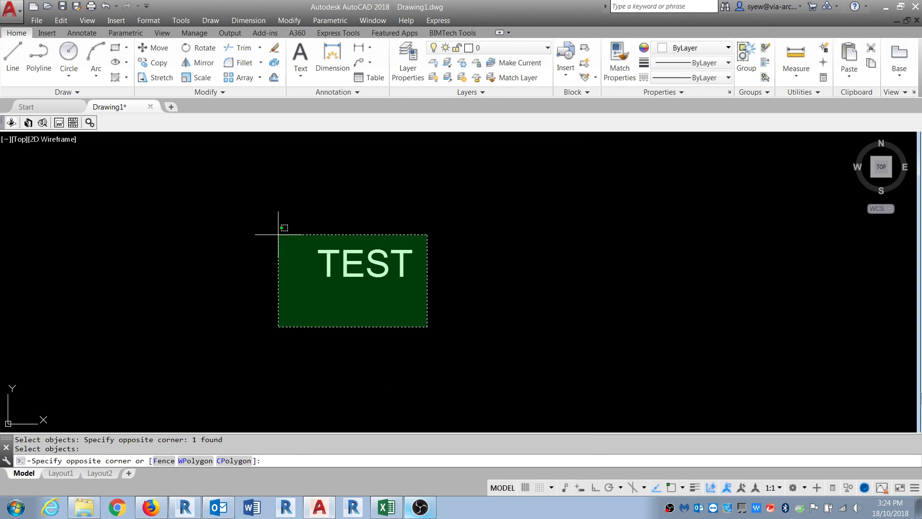
{"action": "left_click", "coordinate": [278, 234]}
{"action": "right_click", "coordinate": [365, 268]}
{"action": "left_click", "coordinate": [403, 196]}
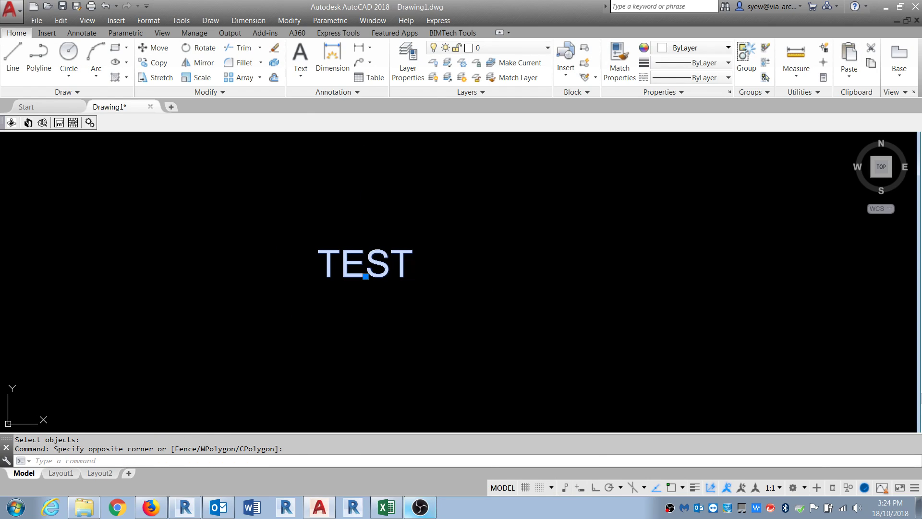
{"action": "scroll", "coordinate": [384, 260], "scroll_direction": "down", "scroll_amount": 3}
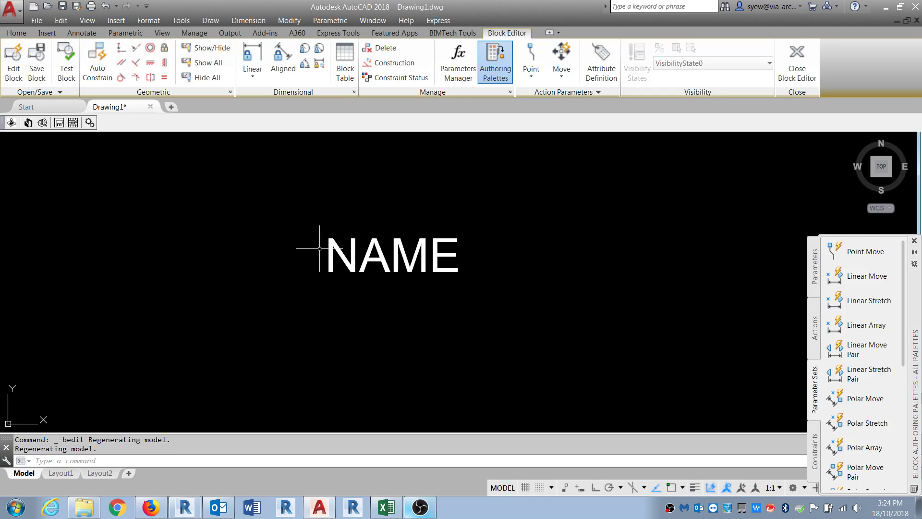
Add a Lookup Set parameter below and to the left of the NAME attribute.
{"action": "middle_click_drag", "start_coordinate": [391, 297], "coordinate": [398, 230]}
{"action": "left_click_drag", "start_coordinate": [916, 343], "coordinate": [723, 262]}
{"action": "scroll", "coordinate": [703, 220], "scroll_direction": "down", "scroll_amount": 5}
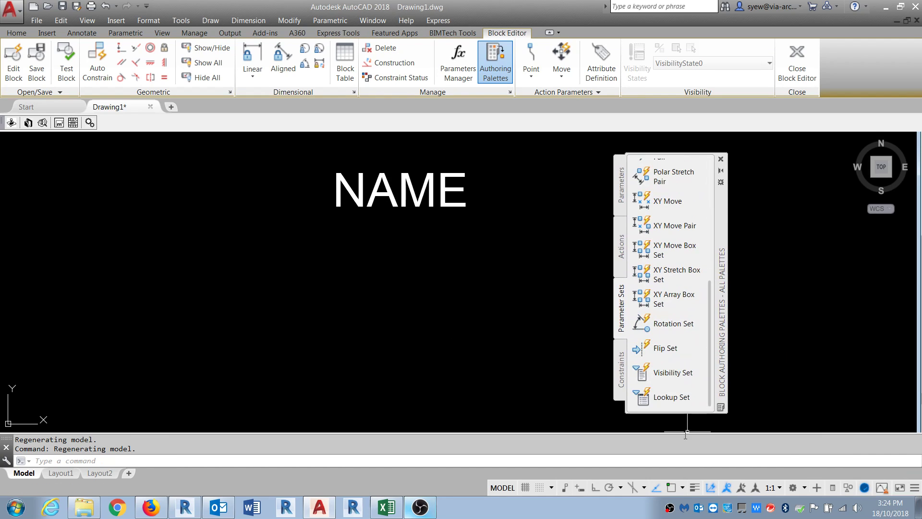
{"action": "left_click", "coordinate": [645, 400]}
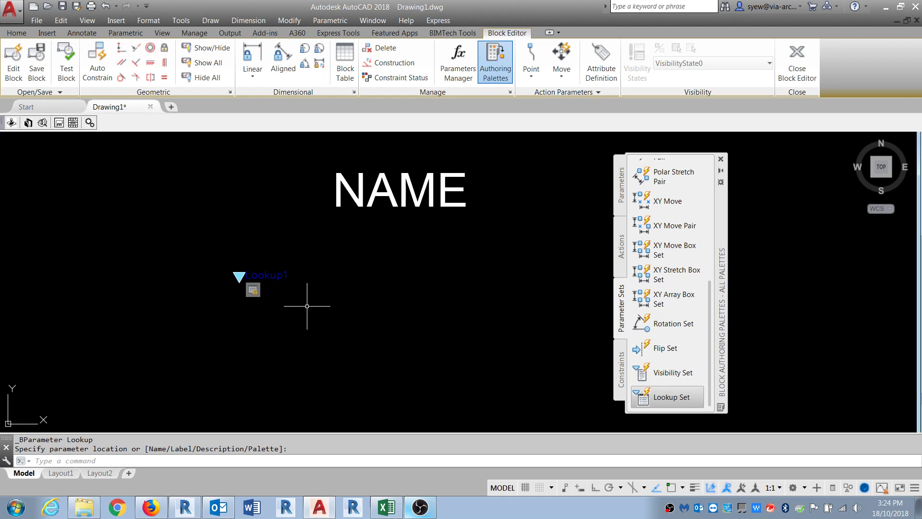
Copy the NAME attribute straight down below the original with Ortho mode on.
{"action": "left_click", "coordinate": [413, 251]}
{"action": "left_click", "coordinate": [414, 211]}
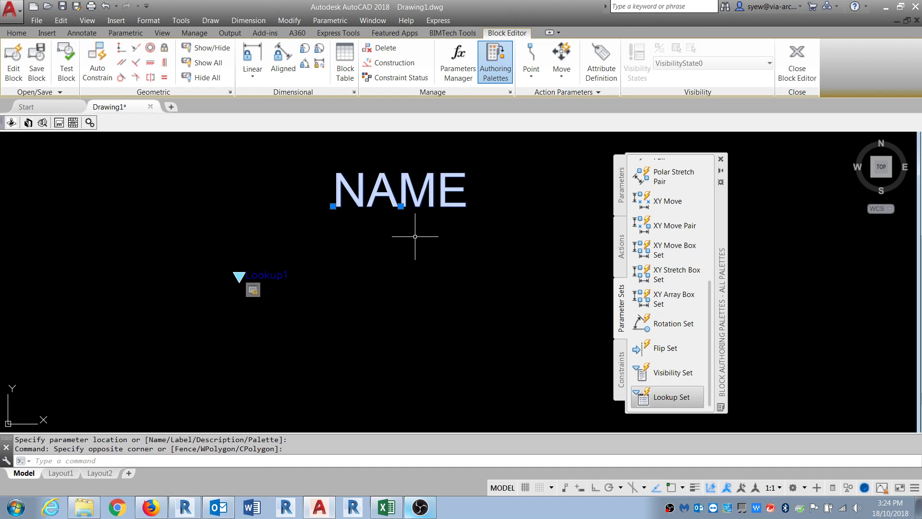
{"action": "type", "text": "co"}
{"action": "key", "text": "Return"}
{"action": "left_click", "coordinate": [410, 228]}
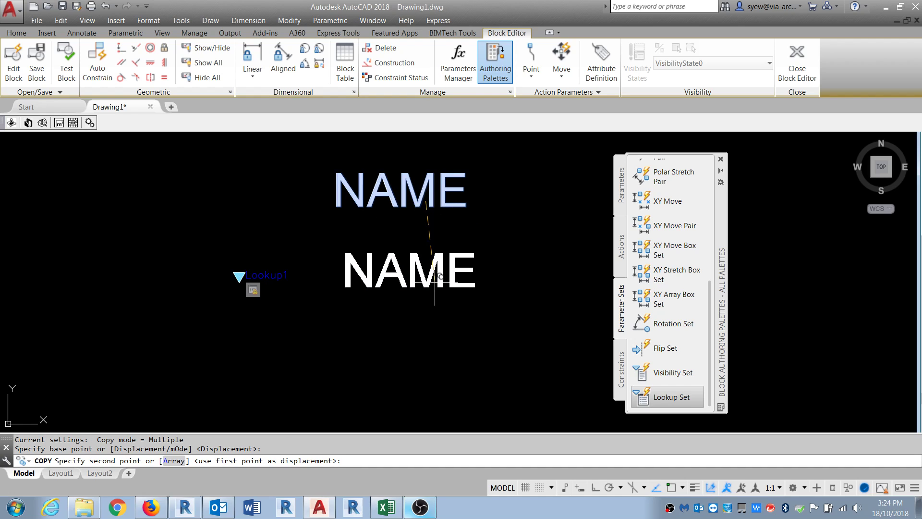
{"action": "key", "text": "super+p"}
{"action": "key", "text": "Escape"}
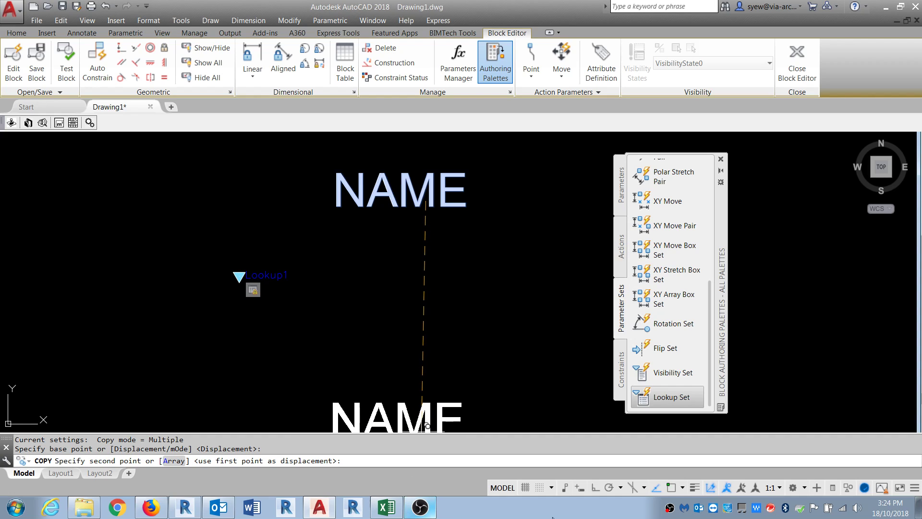
{"action": "left_click", "coordinate": [595, 487]}
{"action": "left_click", "coordinate": [462, 253]}
{"action": "key", "text": "Escape"}
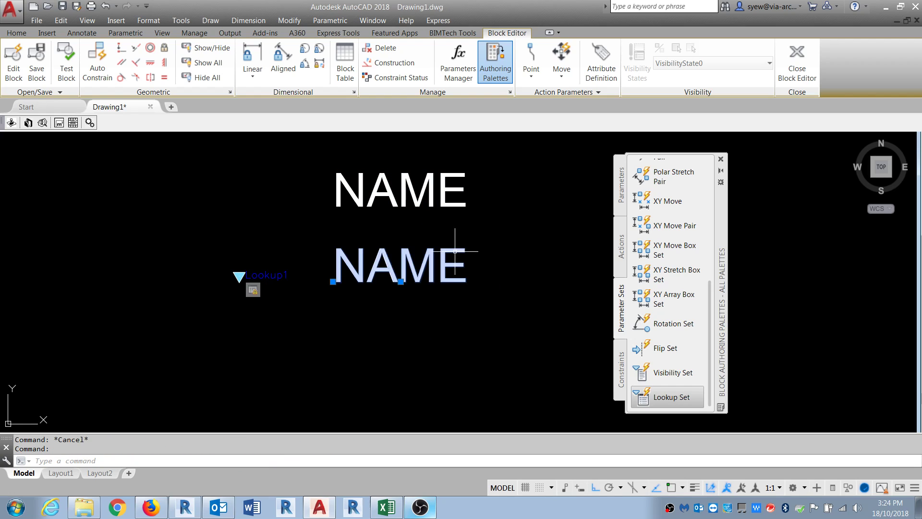
Set the Invisible property of the copied attribute to Yes.
{"action": "type", "text": "PR"}
{"action": "key", "text": "Return"}
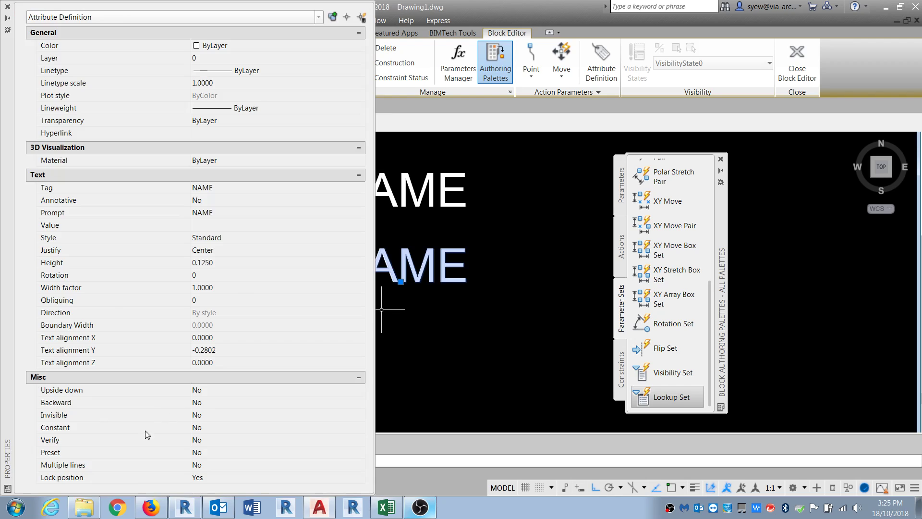
{"action": "left_click", "coordinate": [212, 413]}
{"action": "left_click", "coordinate": [209, 427]}
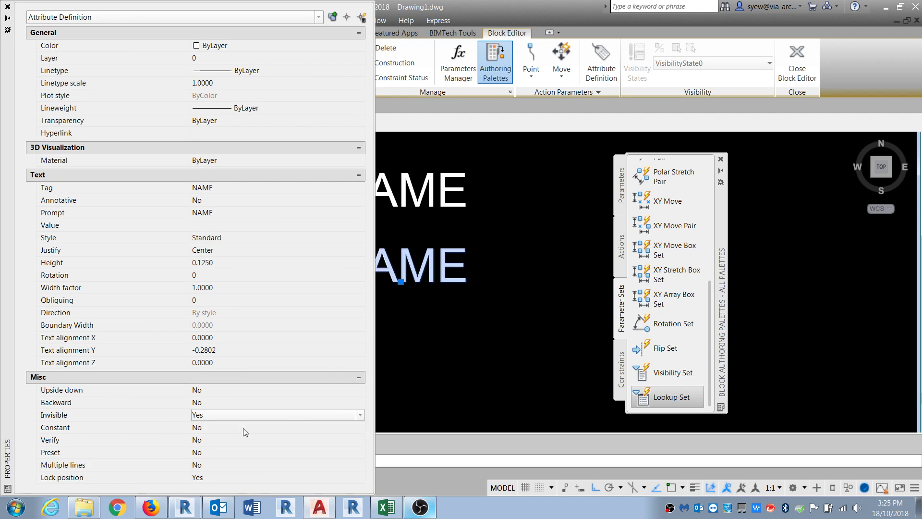
{"action": "left_click", "coordinate": [8, 6]}
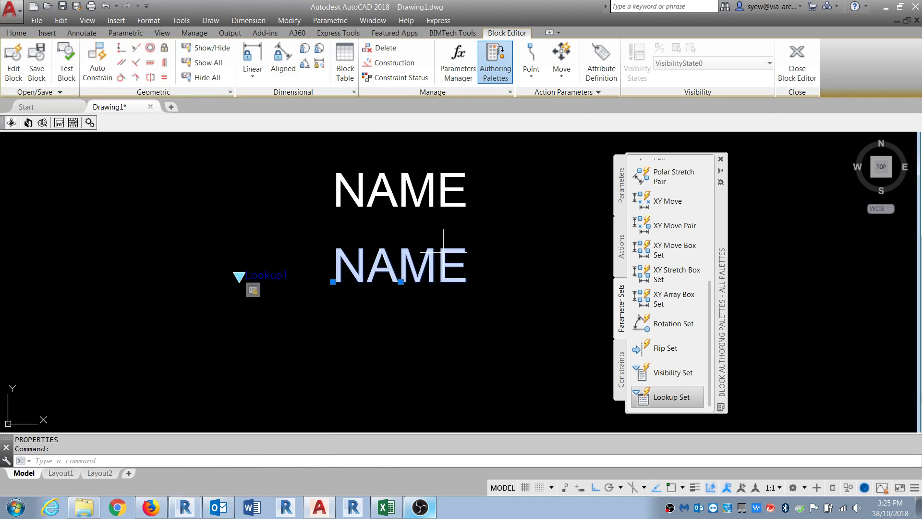
Edit the copied attribute so its tag and prompt are CATEGORY and its default value is ROOM TAG.
{"action": "double_click", "coordinate": [451, 262]}
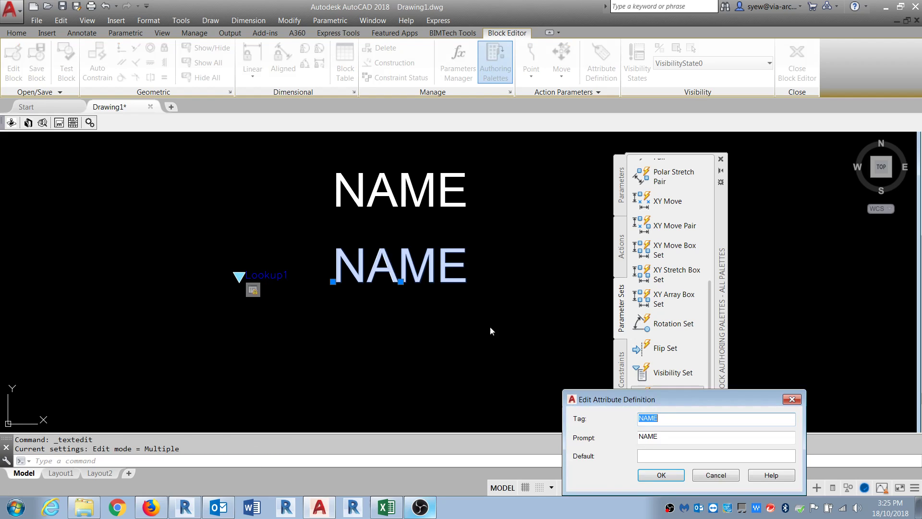
{"action": "left_click_drag", "start_coordinate": [624, 401], "coordinate": [397, 357]}
{"action": "type", "text": "CATEGORY"}
{"action": "key", "text": "Tab"}
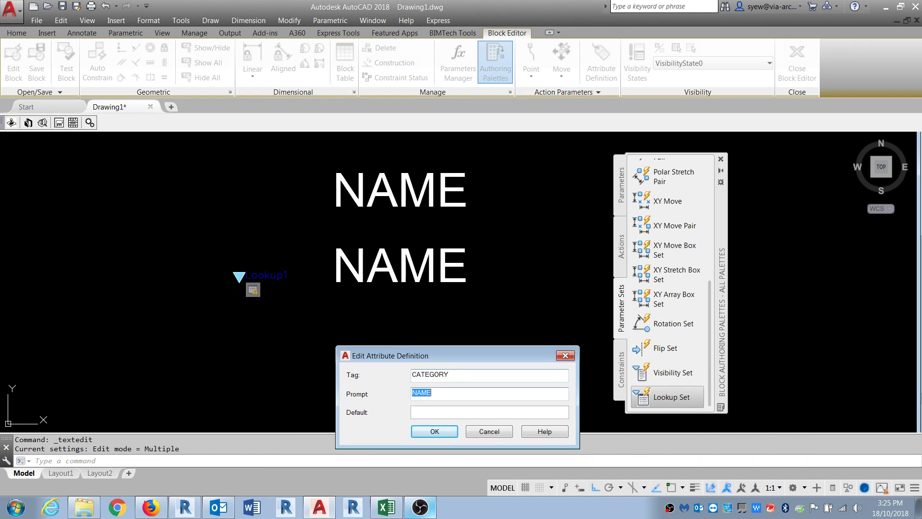
{"action": "type", "text": "CATEGORY"}
{"action": "key", "text": "Tab"}
{"action": "type", "text": "ROOM TAG"}
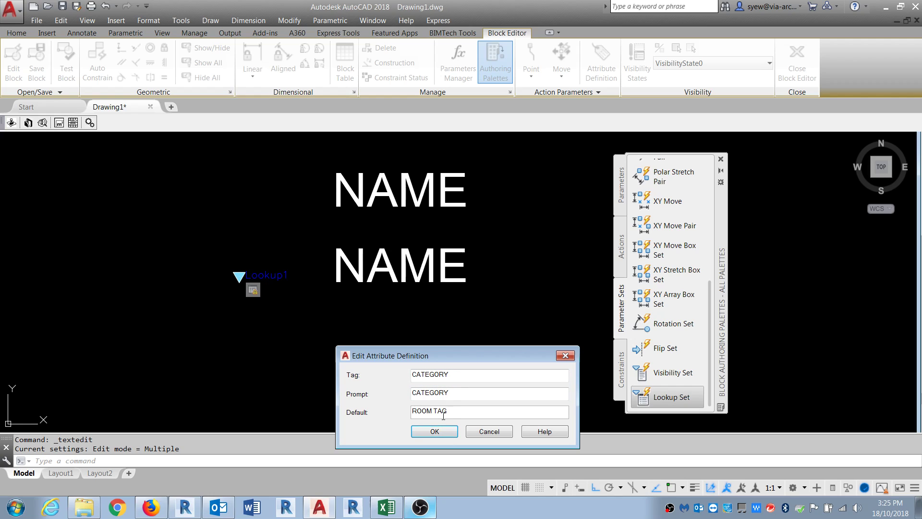
{"action": "left_click", "coordinate": [451, 393]}
{"action": "left_click", "coordinate": [454, 435]}
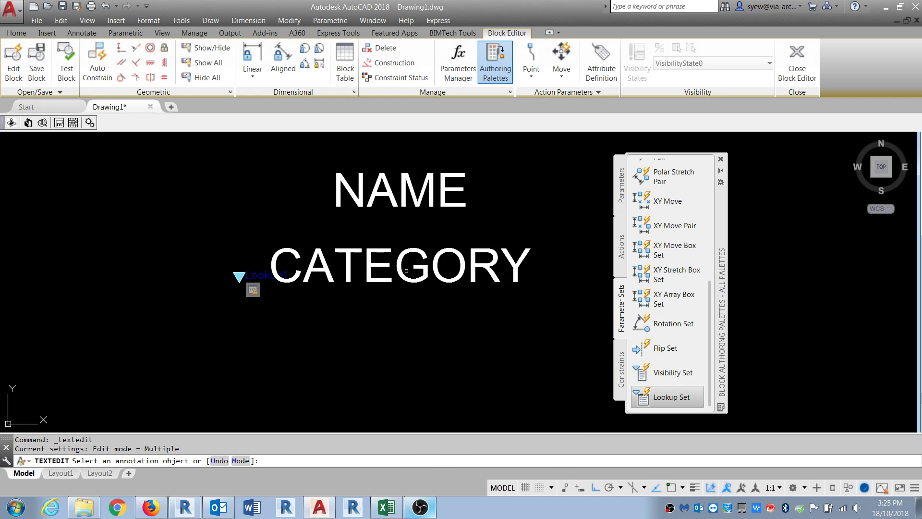
{"action": "scroll", "coordinate": [456, 316], "scroll_direction": "down", "scroll_amount": 2}
{"action": "key", "text": "Escape"}
{"action": "key", "text": "Escape"}
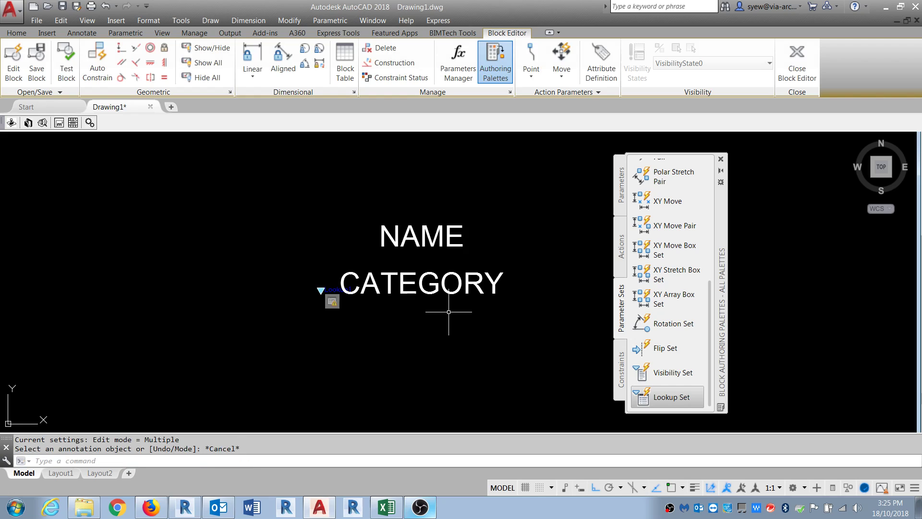
Add a Point Move parameter set at the CATEGORY attribute's insertion point, with its label below.
{"action": "left_click_drag", "start_coordinate": [708, 307], "coordinate": [709, 187]}
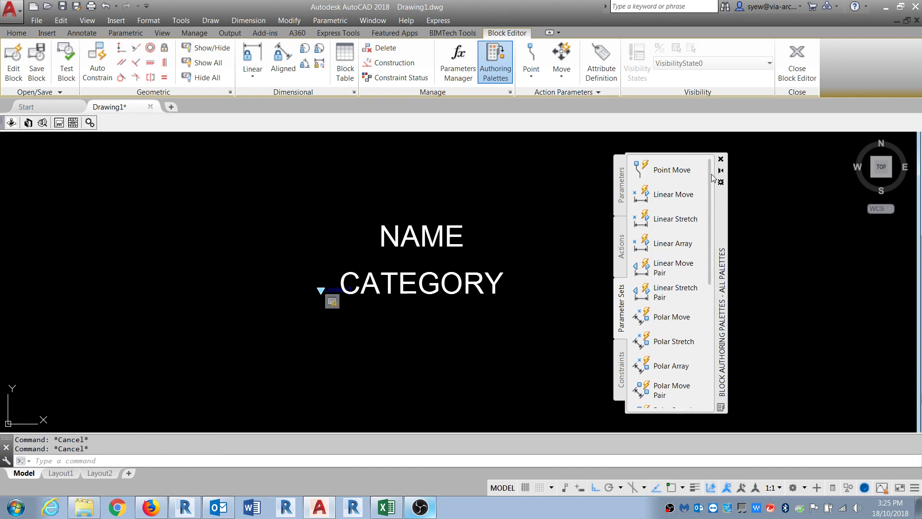
{"action": "left_click", "coordinate": [672, 170]}
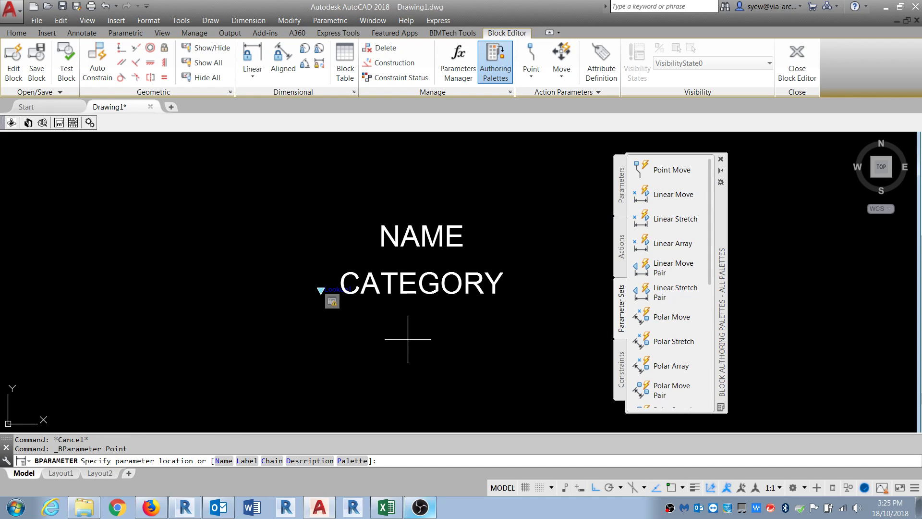
{"action": "right_click", "coordinate": [416, 357], "text": "shift"}
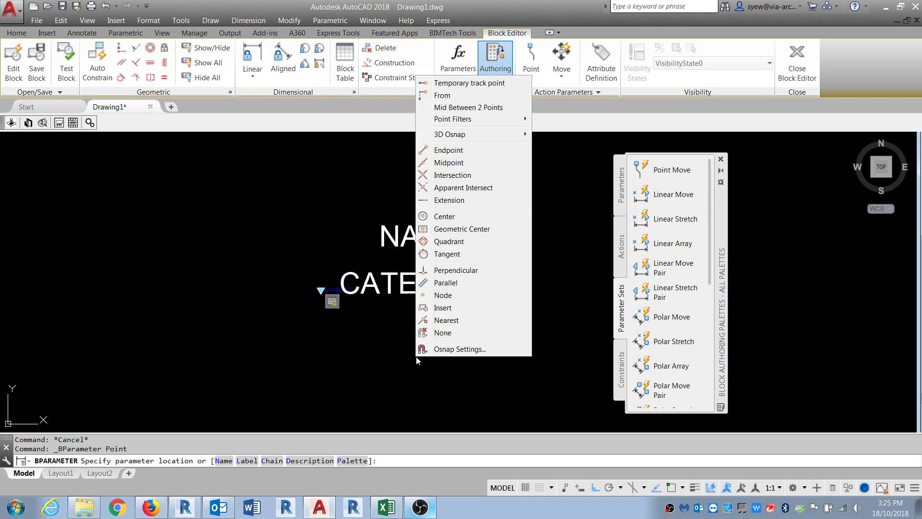
{"action": "left_click", "coordinate": [449, 311]}
{"action": "left_click", "coordinate": [425, 302]}
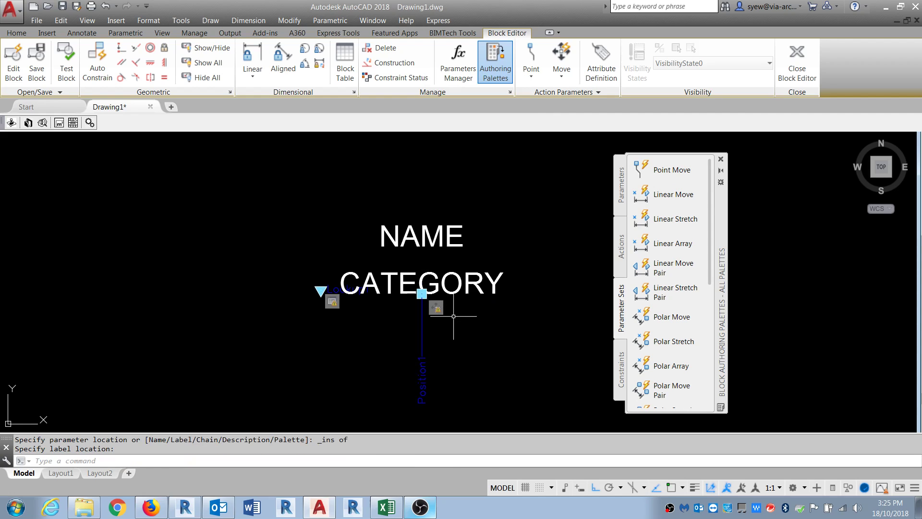
Assign the CATEGORY attribute as the selection set of the point parameter's move action.
{"action": "right_click", "coordinate": [438, 307]}
{"action": "left_click", "coordinate": [555, 341]}
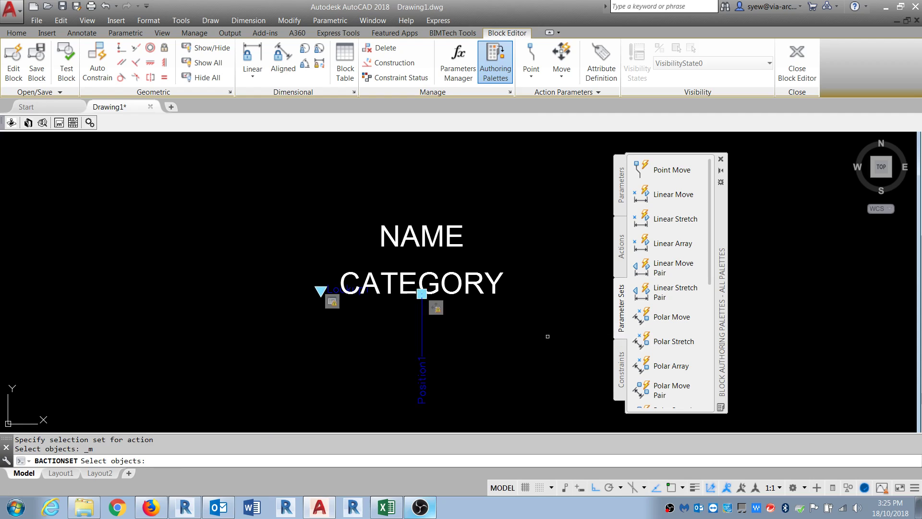
{"action": "left_click", "coordinate": [456, 285]}
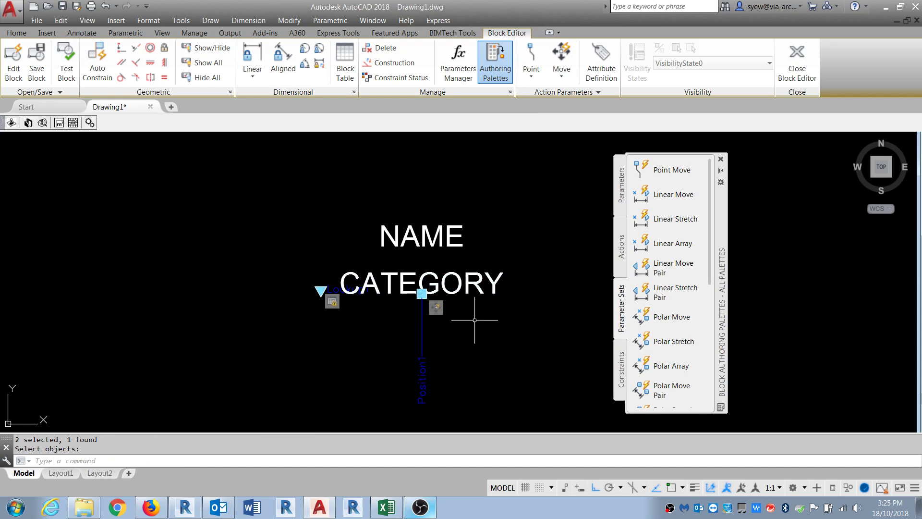
{"action": "key", "text": "Return"}
Set the number of grips of the point parameter below CATEGORY to 0.
{"action": "left_click", "coordinate": [394, 367]}
{"action": "type", "text": "pr"}
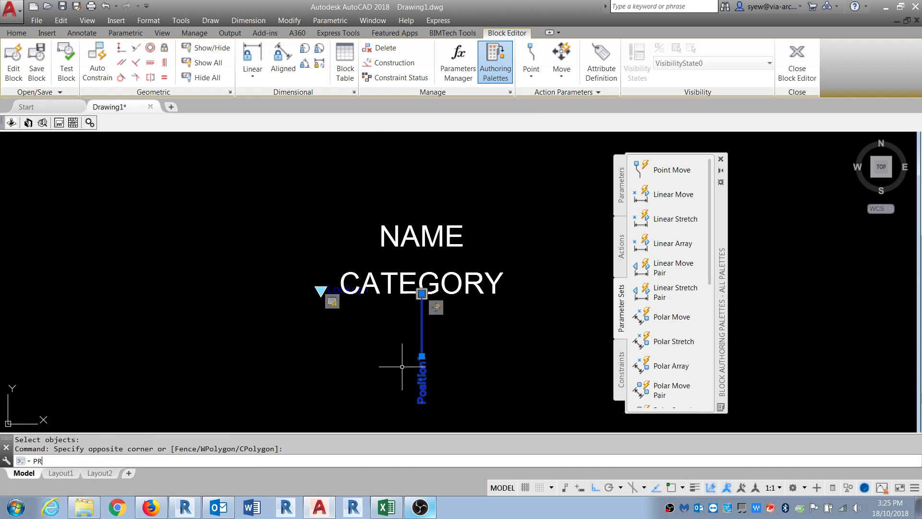
{"action": "key", "text": "Return"}
{"action": "left_click", "coordinate": [223, 332]}
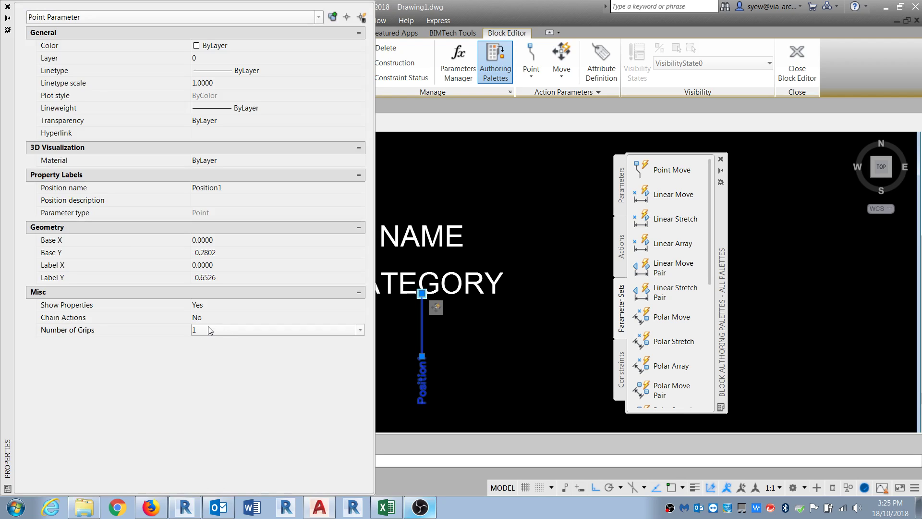
{"action": "left_click", "coordinate": [210, 330]}
{"action": "left_click", "coordinate": [211, 342]}
{"action": "key", "text": "Escape"}
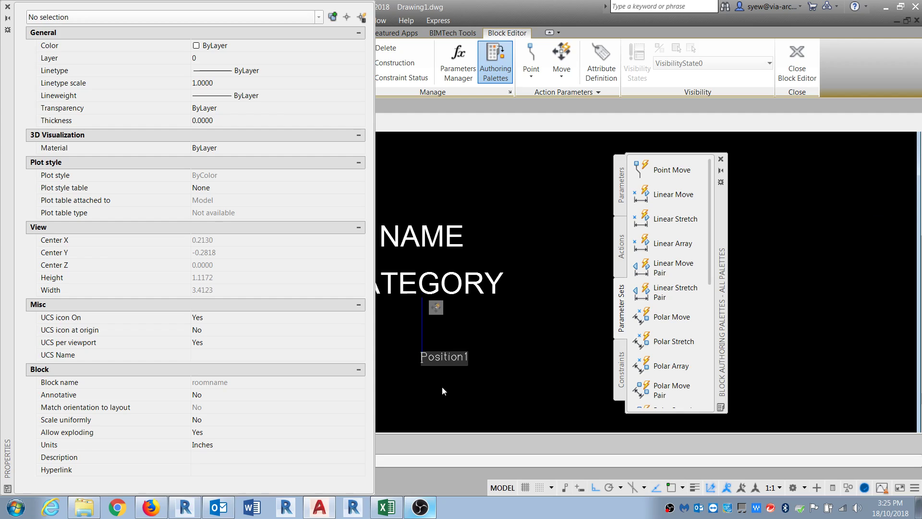
Rename the label of the point parameter below CATEGORY to DATA 1 and close its properties.
{"action": "type", "text": "DATA"}
{"action": "key", "text": "BackSpace"}
{"action": "key", "text": "BackSpace"}
{"action": "type", "text": "TA 1"}
{"action": "key", "text": "Return"}
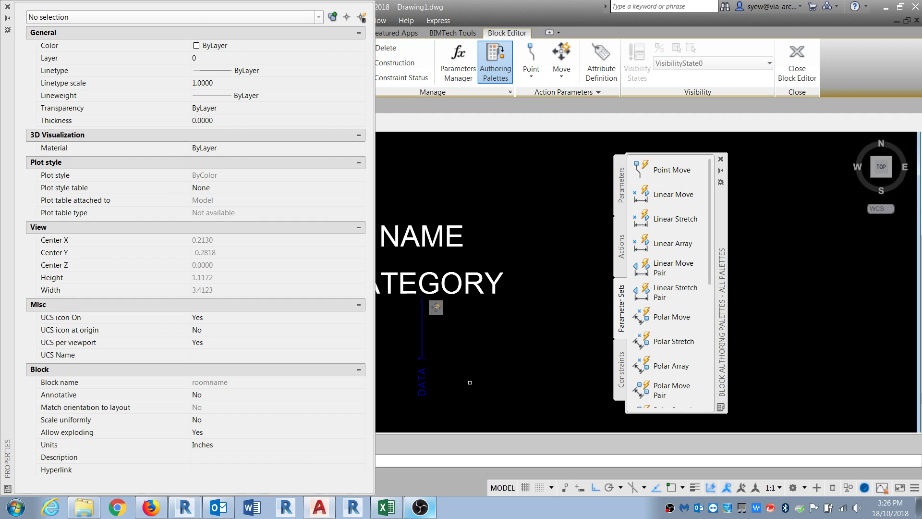
{"action": "left_click", "coordinate": [7, 6]}
{"action": "key", "text": "Escape"}
{"action": "key", "text": "Escape"}
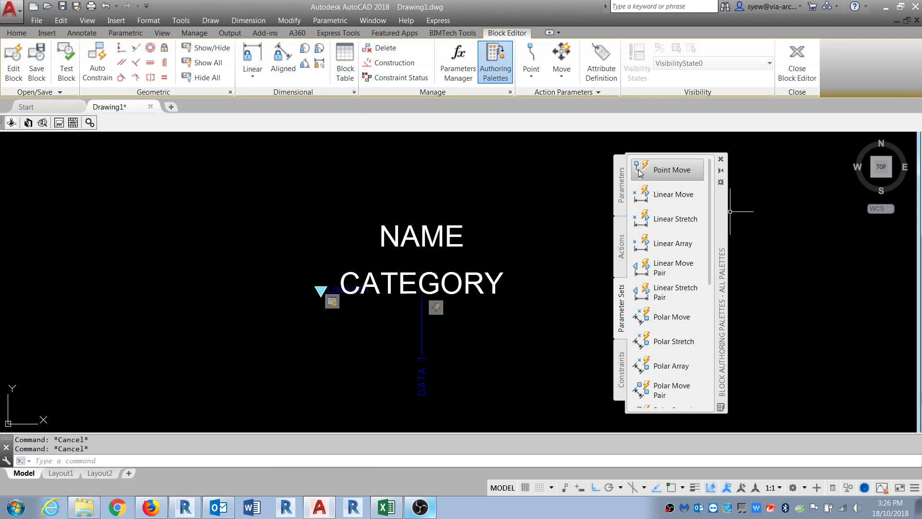
Add a second Point Move parameter set snapped to the node at the start of the CATEGORY text, with its label above.
{"action": "left_click", "coordinate": [638, 172]}
{"action": "right_click", "coordinate": [457, 350], "text": "shift"}
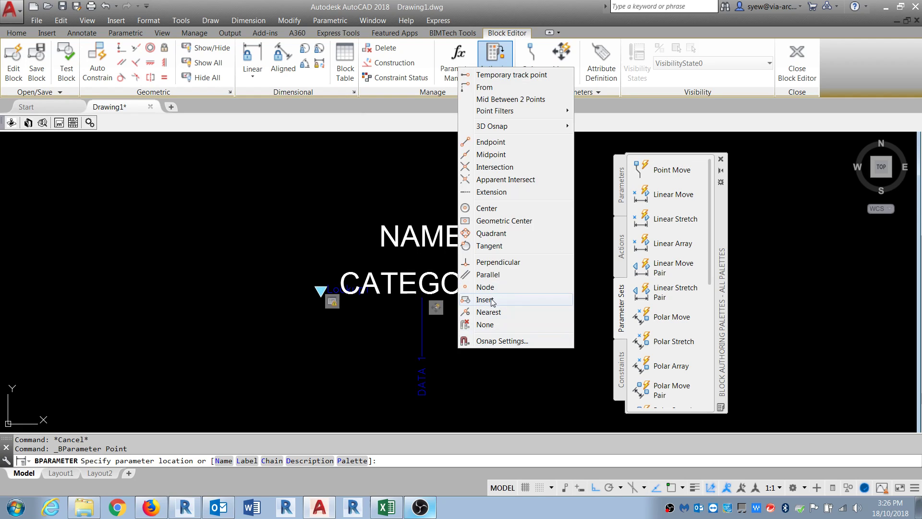
{"action": "left_click", "coordinate": [490, 288]}
{"action": "left_click", "coordinate": [340, 292]}
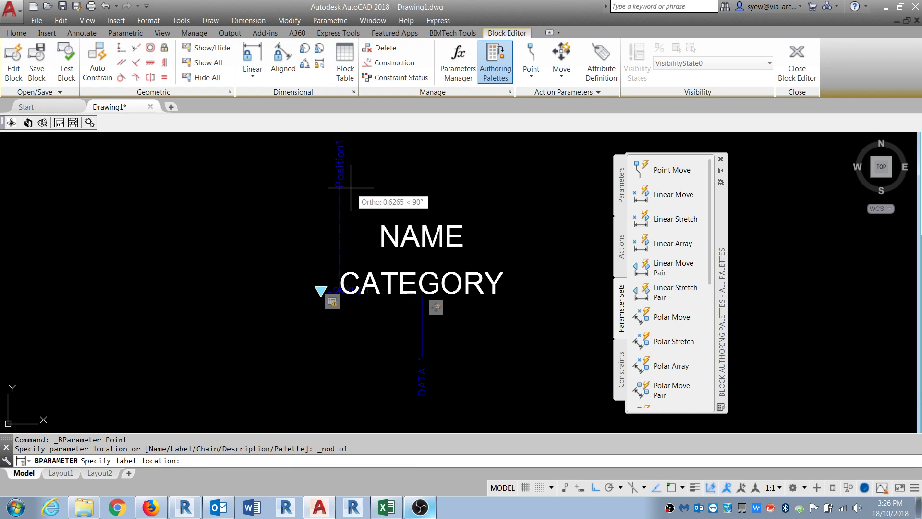
{"action": "left_click", "coordinate": [350, 192]}
Assign the CATEGORY attribute to the selection set of the second point parameter's move action.
{"action": "right_click", "coordinate": [354, 307]}
{"action": "mouse_move", "coordinate": [405, 334]}
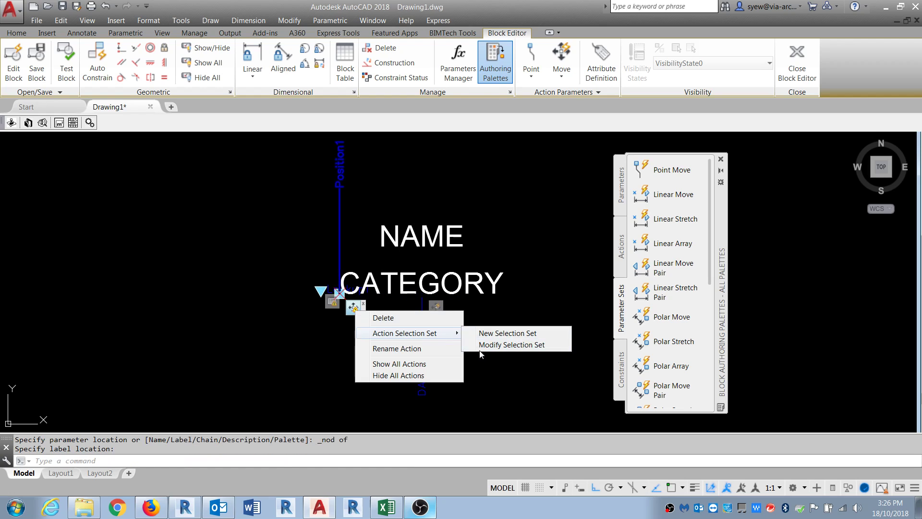
{"action": "left_click", "coordinate": [502, 343]}
{"action": "left_click", "coordinate": [403, 272]}
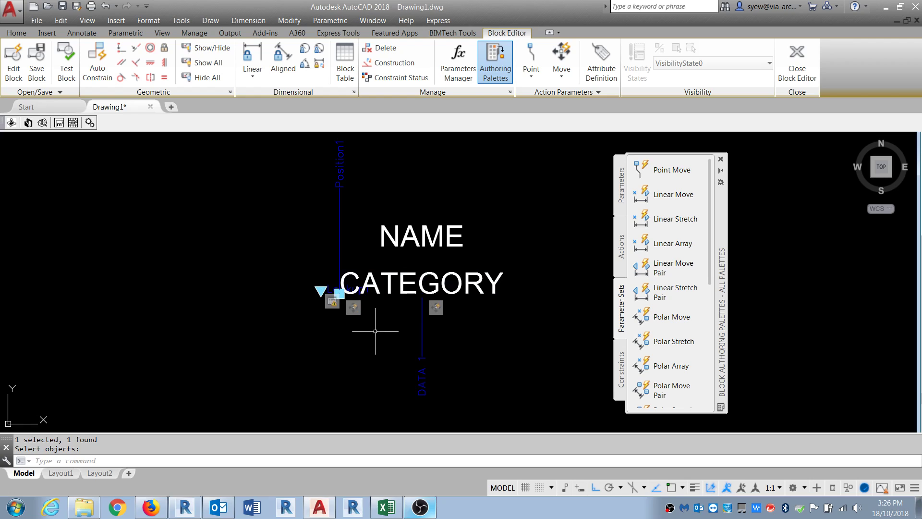
{"action": "key", "text": "Return"}
Rename the second point parameter's label to DATA 2 and move the lookup action icon away from it.
{"action": "left_click_drag", "start_coordinate": [344, 233], "coordinate": [322, 222]}
{"action": "key", "text": "Escape"}
{"action": "type", "text": "ed"}
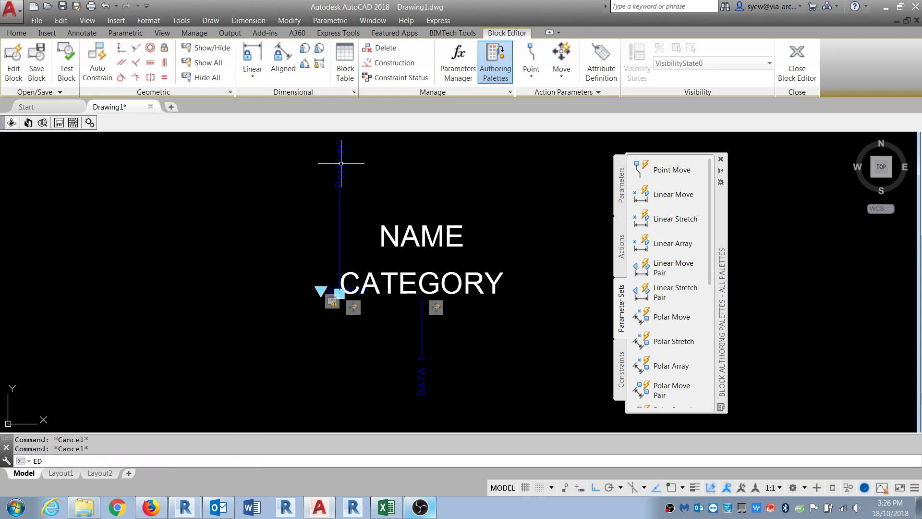
{"action": "key", "text": "Return"}
{"action": "left_click", "coordinate": [341, 161]}
{"action": "right_click", "coordinate": [347, 171]}
{"action": "left_click", "coordinate": [356, 192]}
{"action": "type", "text": "DATA 2"}
{"action": "key", "text": "Return"}
{"action": "key", "text": "Escape"}
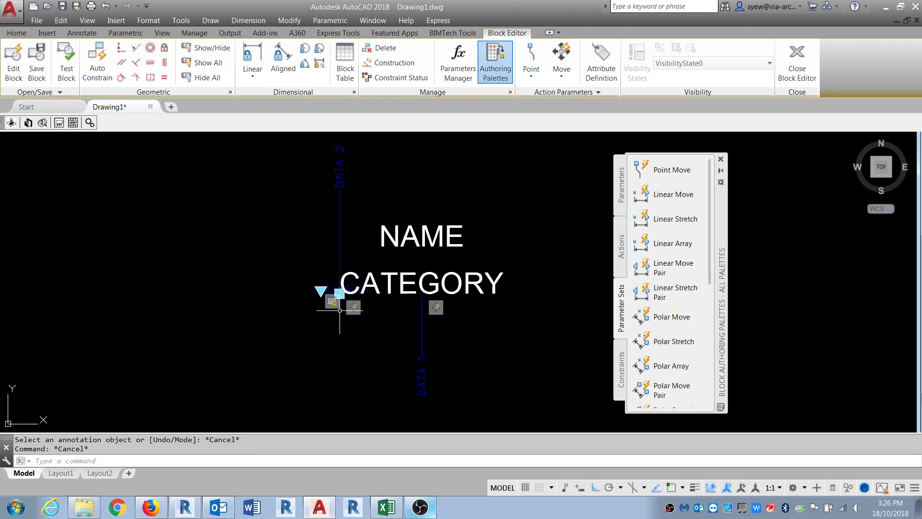
{"action": "left_click_drag", "start_coordinate": [332, 307], "coordinate": [290, 309]}
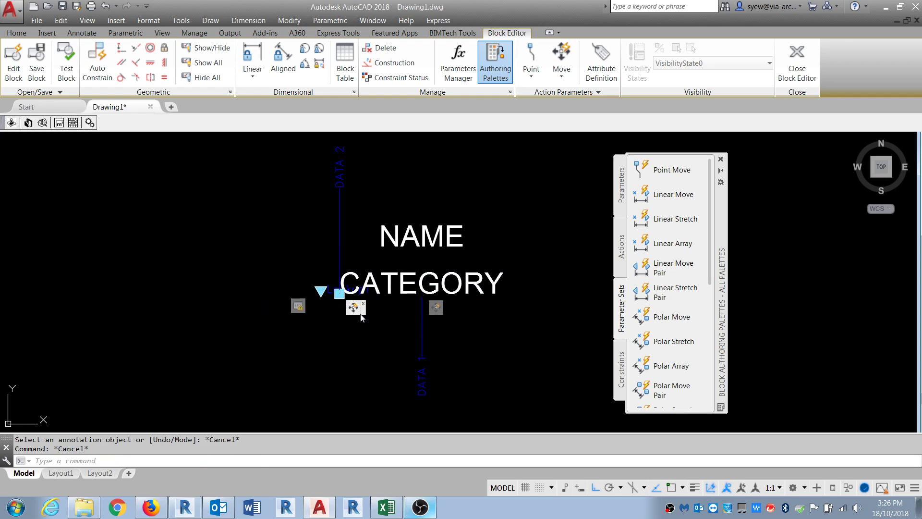
{"action": "key", "text": "Escape"}
Set the number of grips of the DATA 2 point parameter to 0.
{"action": "left_click", "coordinate": [346, 242]}
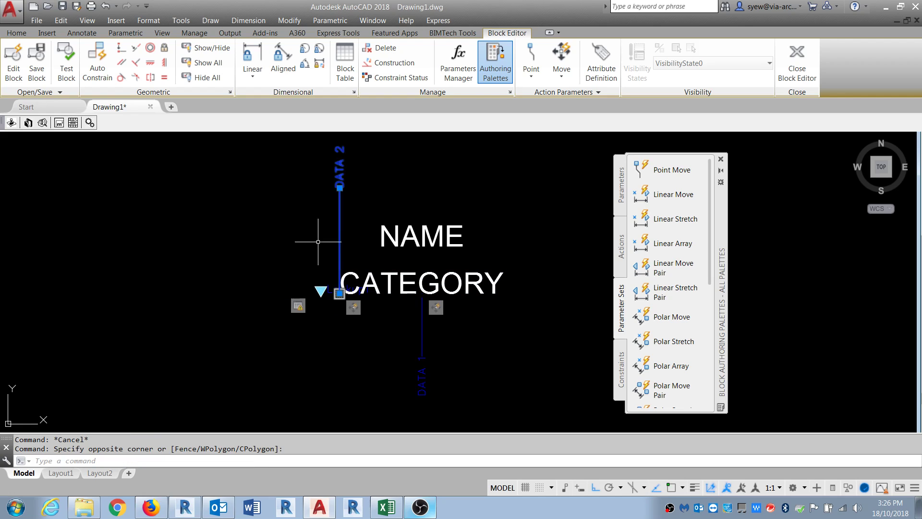
{"action": "left_click", "coordinate": [344, 256]}
{"action": "key", "text": "ctrl+1"}
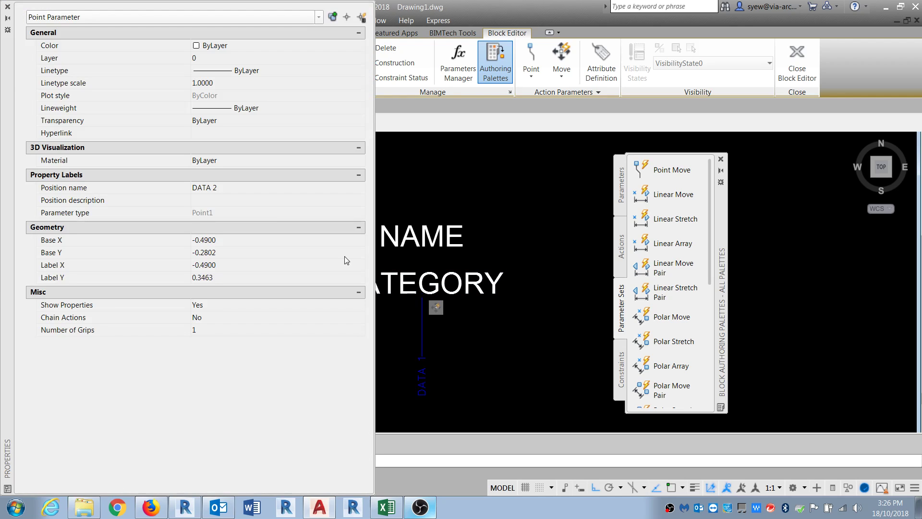
{"action": "left_click", "coordinate": [211, 330]}
{"action": "left_click", "coordinate": [208, 339]}
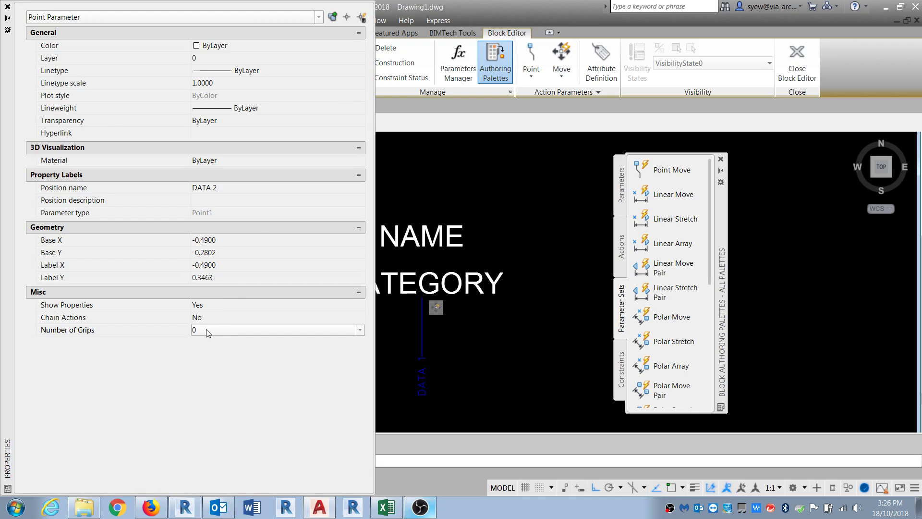
{"action": "key", "text": "Escape"}
{"action": "key", "text": "Escape"}
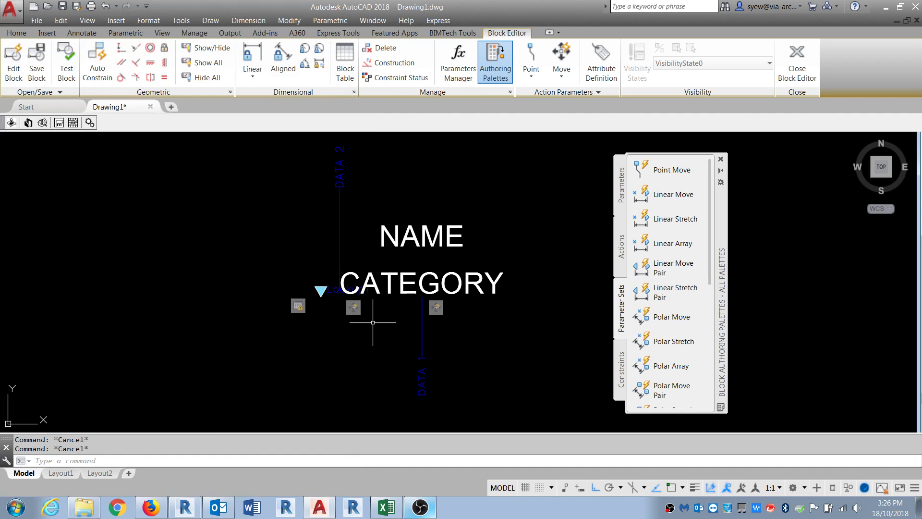
Move the Lookup1 parameter farther left, clear of the CATEGORY attribute and its point parameter.
{"action": "scroll", "coordinate": [372, 314], "scroll_direction": "up", "scroll_amount": 2}
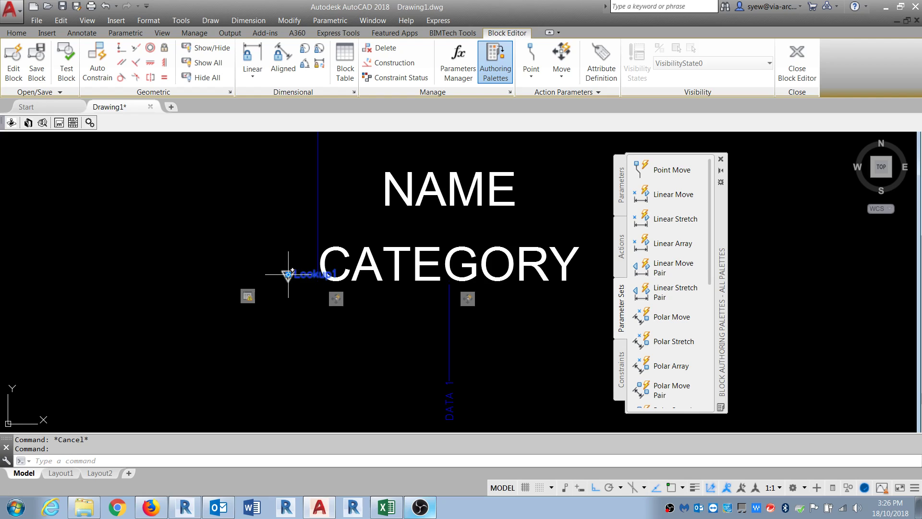
{"action": "left_click", "coordinate": [288, 275]}
{"action": "left_click", "coordinate": [226, 272]}
{"action": "key", "text": "Escape"}
{"action": "key", "text": "Escape"}
Examine the parameter properties available for the Lookup1 table and the room-name translations in the Excel workbook.
{"action": "right_click", "coordinate": [244, 289]}
{"action": "left_click", "coordinate": [284, 332]}
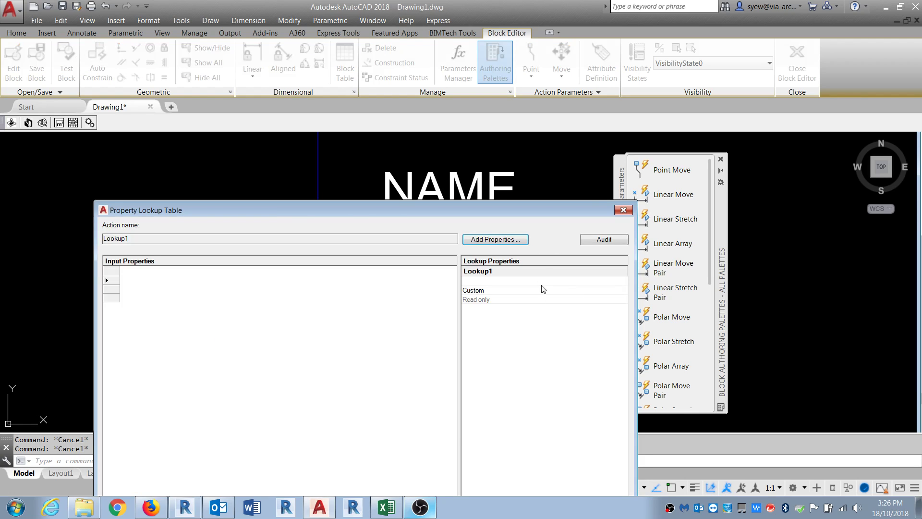
{"action": "left_click", "coordinate": [491, 240]}
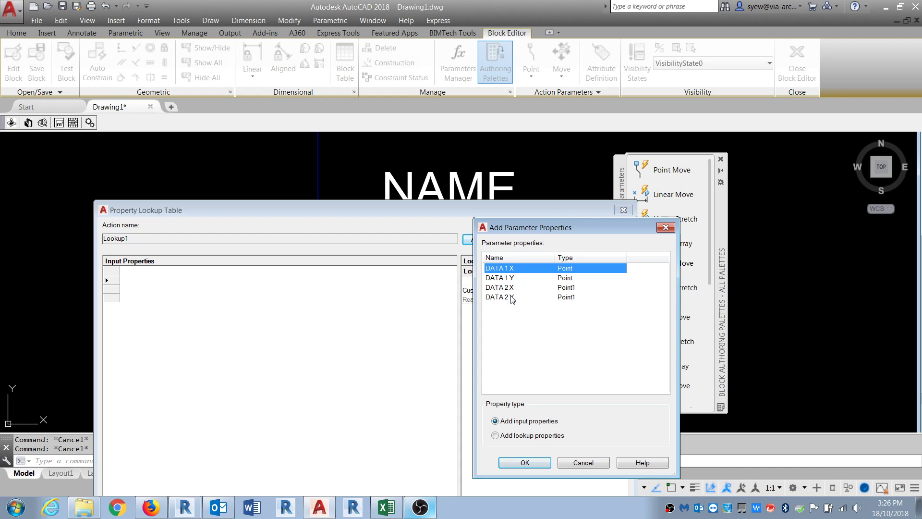
{"action": "left_click", "coordinate": [387, 508]}
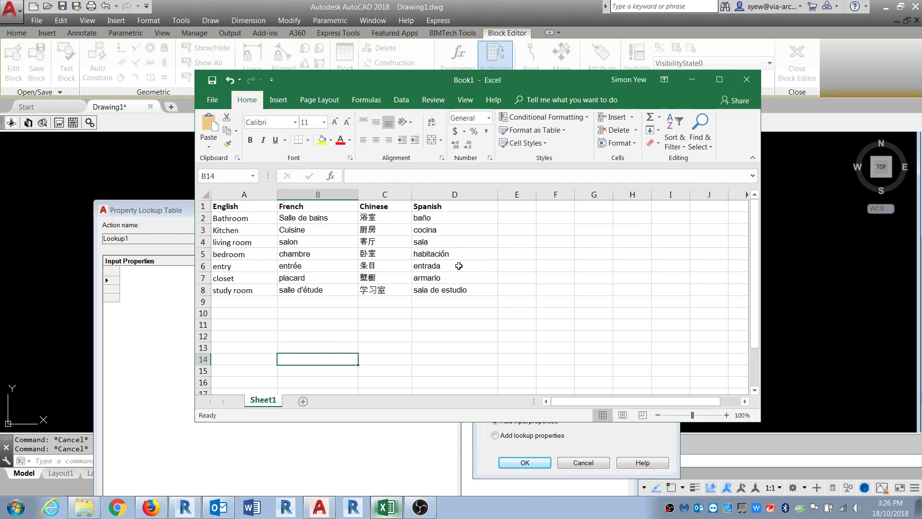
{"action": "left_click", "coordinate": [746, 79]}
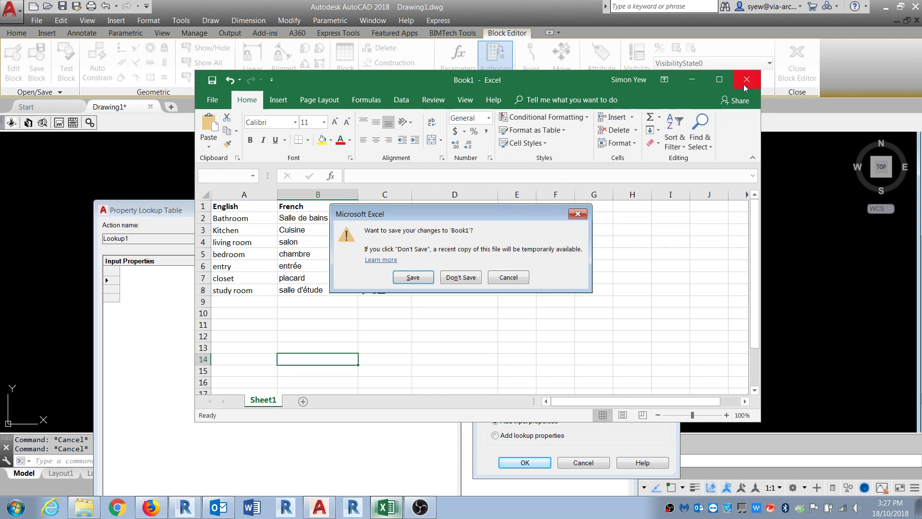
{"action": "left_click", "coordinate": [505, 278]}
{"action": "left_click", "coordinate": [701, 82]}
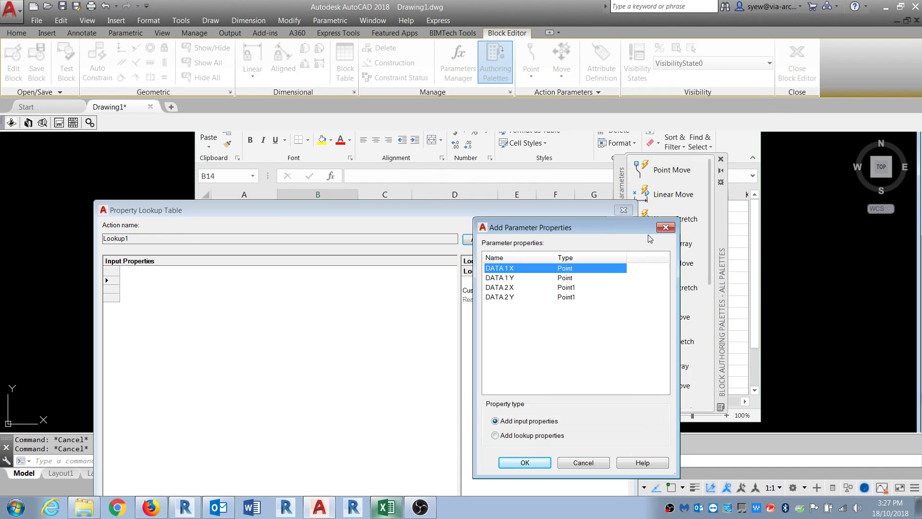
{"action": "key", "text": "Escape"}
{"action": "left_click", "coordinate": [631, 211]}
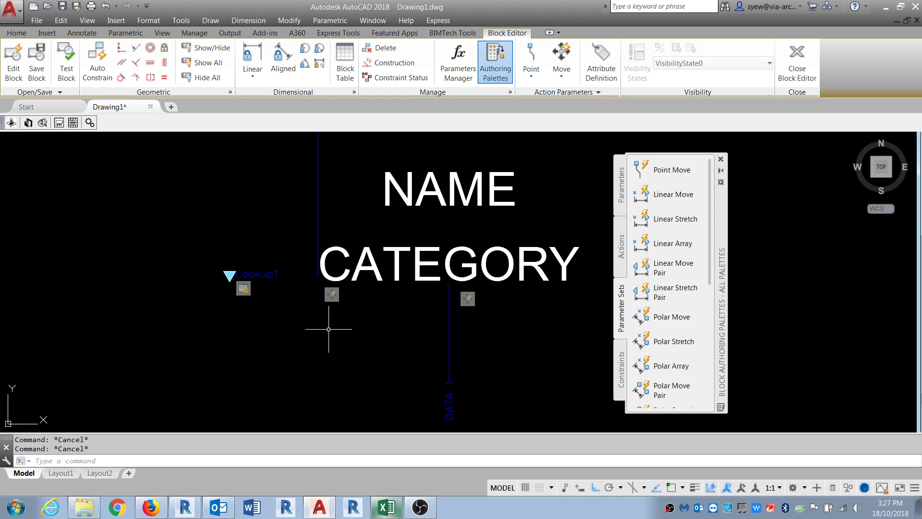
Add a second Lookup Set parameter below the Lookup1 parameter.
{"action": "middle_click_drag", "start_coordinate": [336, 323], "coordinate": [336, 294]}
{"action": "mouse_move", "coordinate": [710, 217]}
{"action": "left_mouse_down"}
{"action": "mouse_move", "coordinate": [709, 232]}
{"action": "mouse_move", "coordinate": [191, 264]}
{"action": "left_mouse_up"}
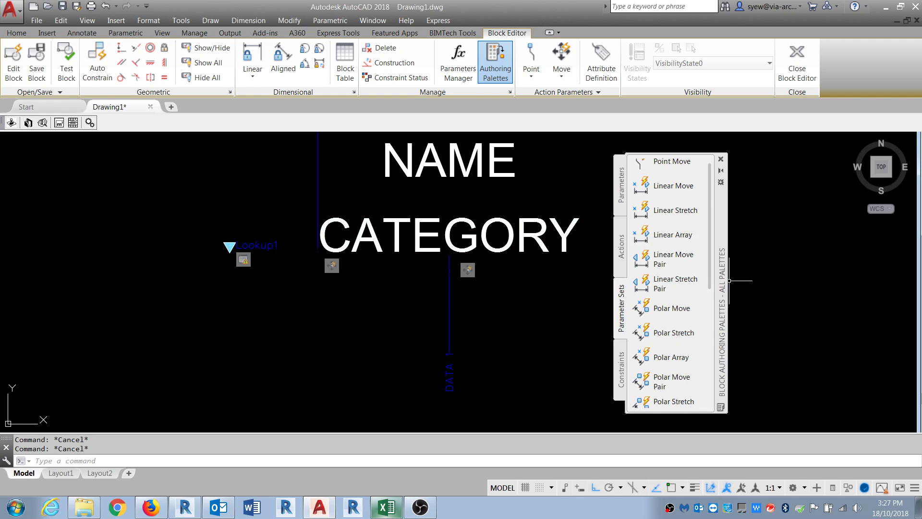
{"action": "left_click_drag", "start_coordinate": [707, 253], "coordinate": [707, 371]}
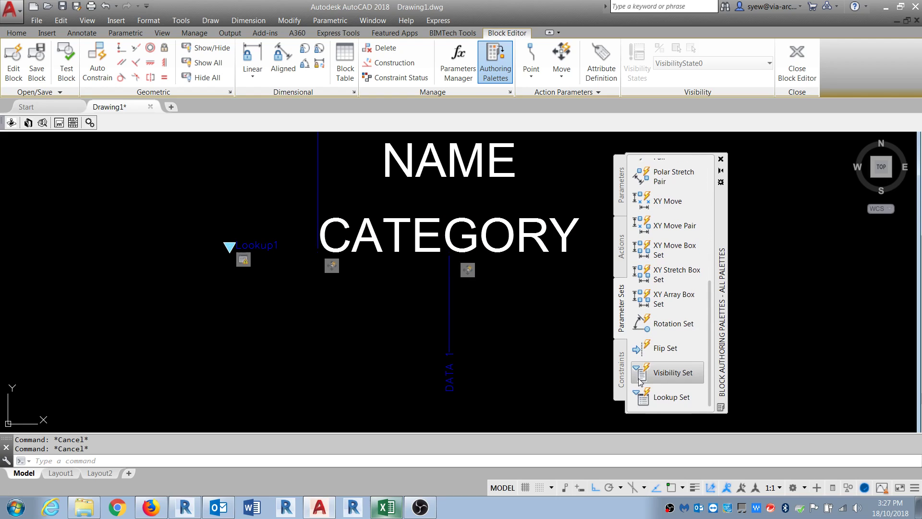
{"action": "left_click", "coordinate": [672, 396]}
{"action": "left_click", "coordinate": [209, 330]}
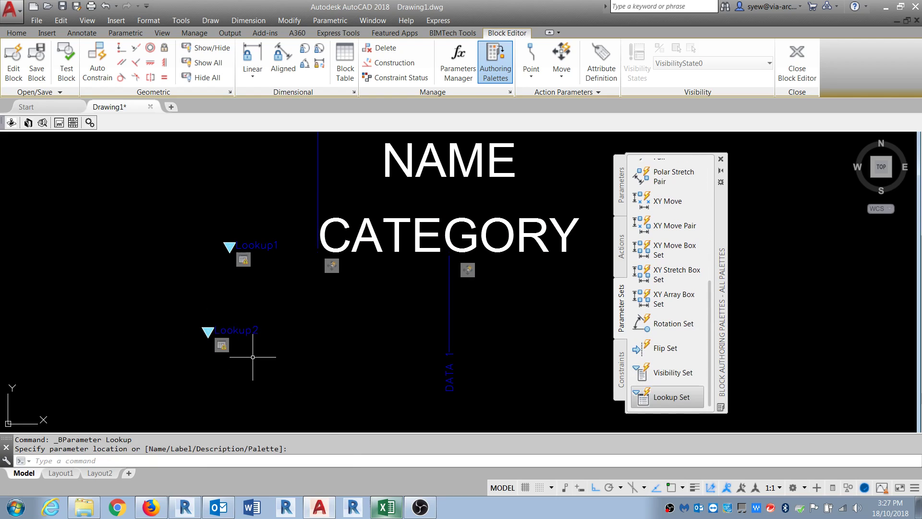
Rename the label of the second lookup parameter to English.
{"action": "type", "text": "ED"}
{"action": "key", "text": "Return"}
{"action": "left_click", "coordinate": [231, 332]}
{"action": "type", "text": "eN"}
{"action": "key", "text": "BackSpace"}
{"action": "key", "text": "BackSpace"}
{"action": "type", "text": "English"}
{"action": "left_click", "coordinate": [321, 357]}
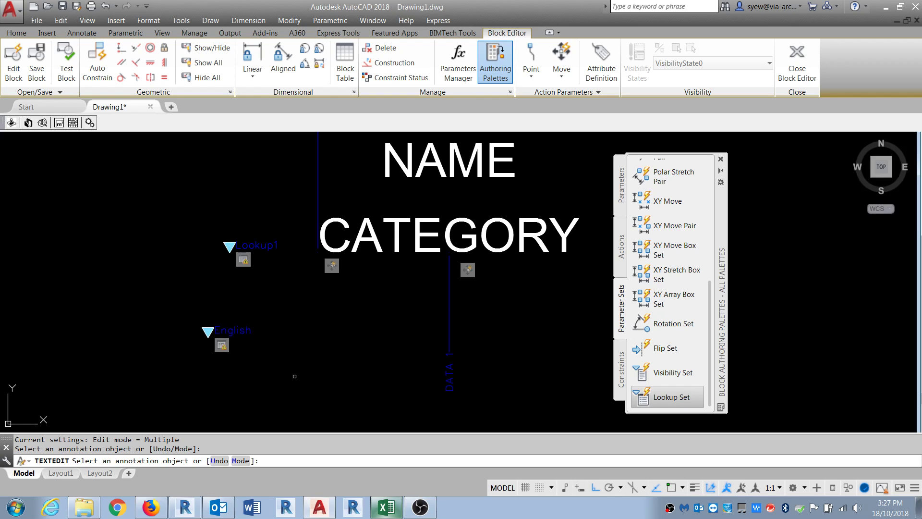
{"action": "key", "text": "Escape"}
{"action": "key", "text": "Escape"}
Display the English parameter's lookup table and add DATA 1 X as an input property.
{"action": "right_click", "coordinate": [224, 346]}
{"action": "mouse_move", "coordinate": [260, 371]}
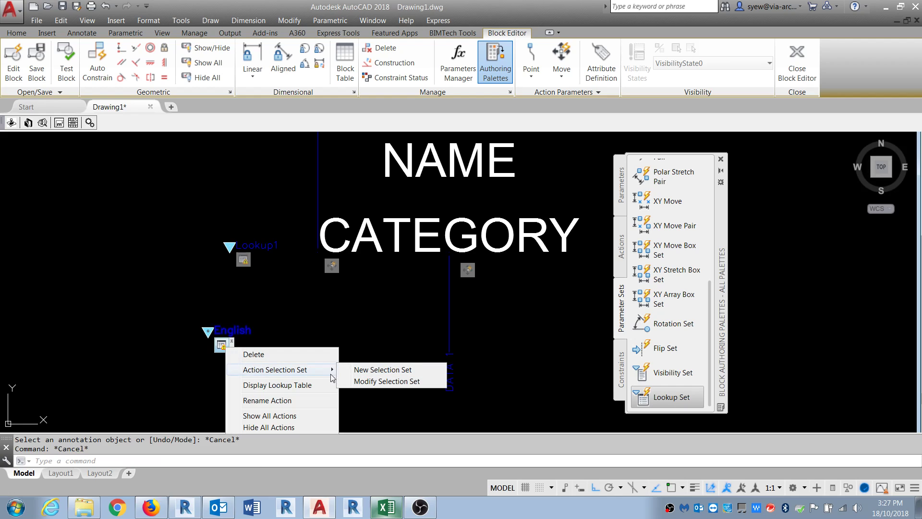
{"action": "left_click", "coordinate": [281, 385]}
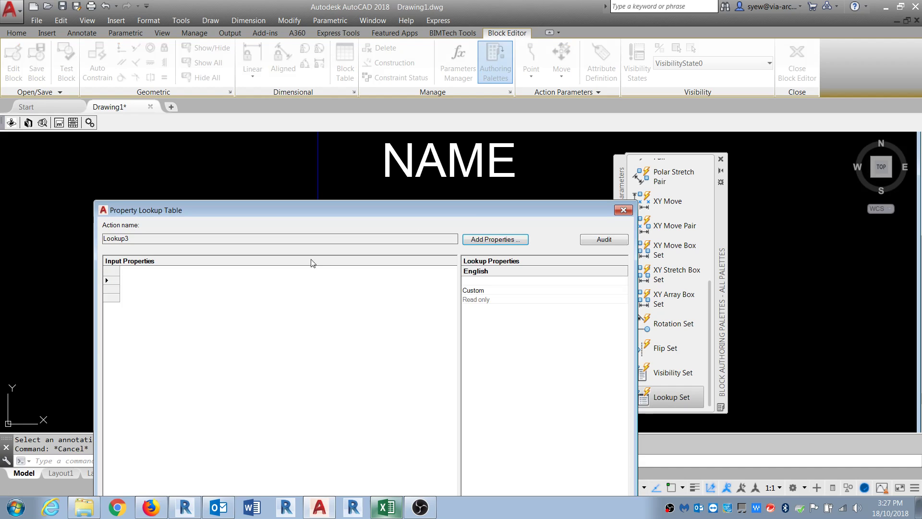
{"action": "left_click", "coordinate": [496, 239]}
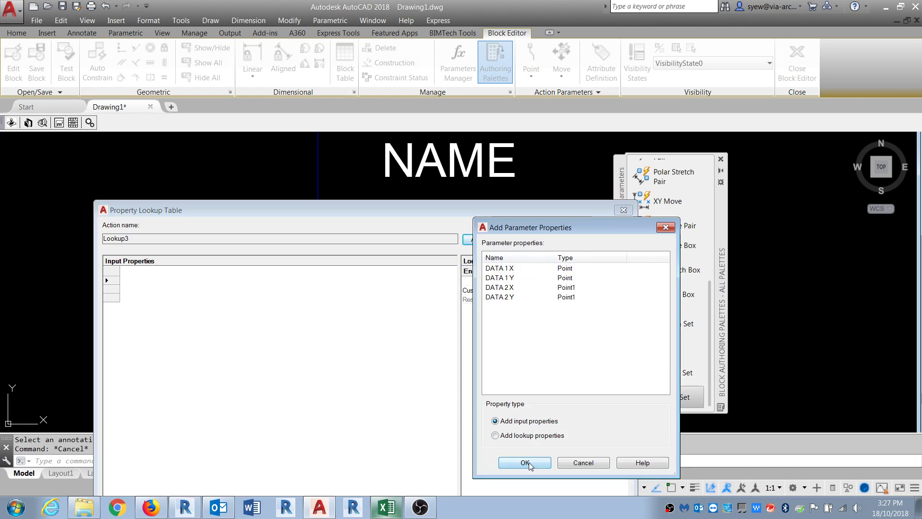
{"action": "left_click", "coordinate": [525, 462]}
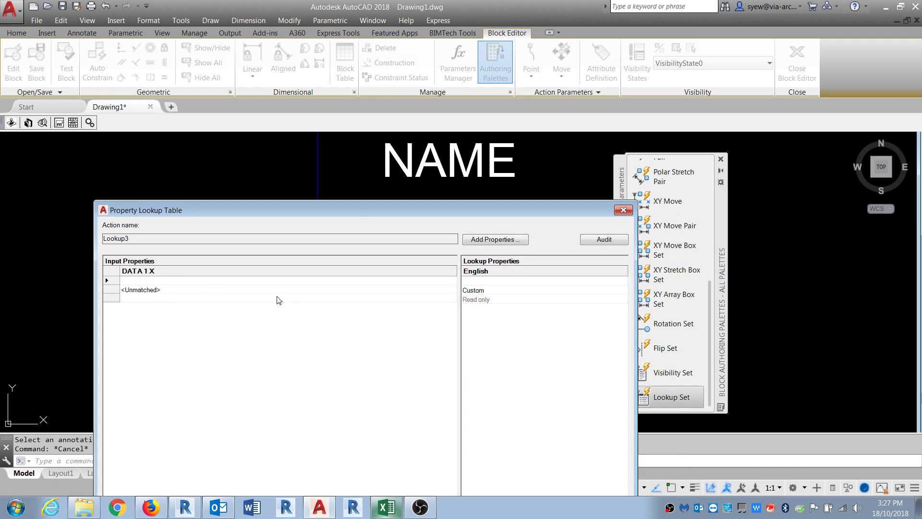
Enter 1 and 2 as the first two DATA 1 X input values in the English lookup table.
{"action": "left_click_drag", "start_coordinate": [350, 211], "coordinate": [396, 150]}
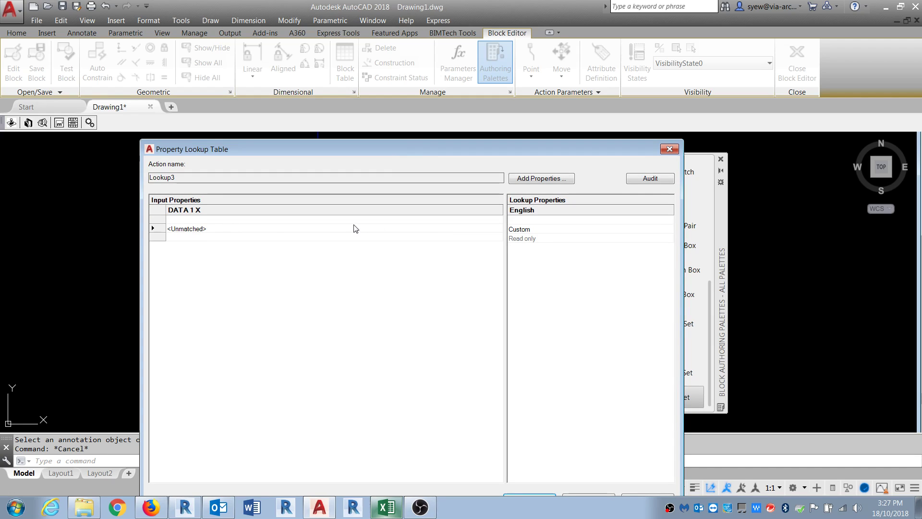
{"action": "key", "text": "Return"}
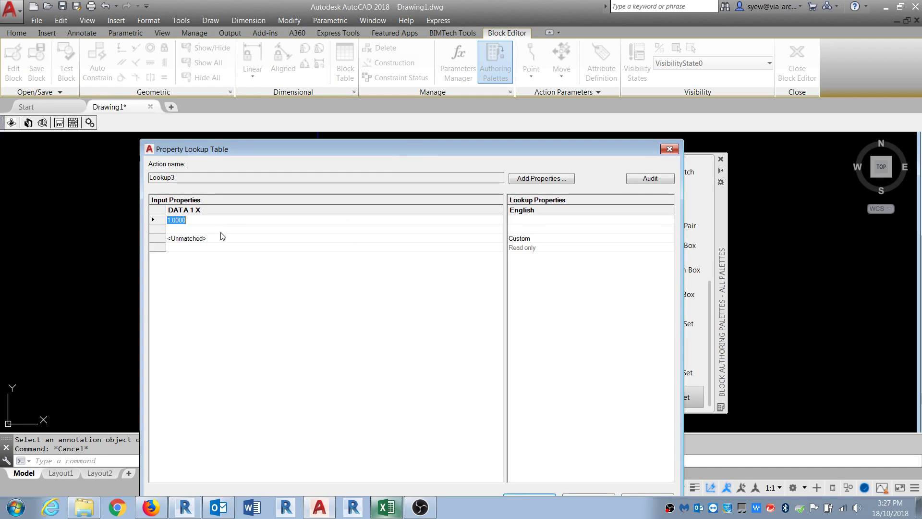
{"action": "type", "text": "2"}
{"action": "key", "text": "Return"}
Switch to Excel and go through the English room names from Bathroom to study room.
{"action": "left_click", "coordinate": [380, 510]}
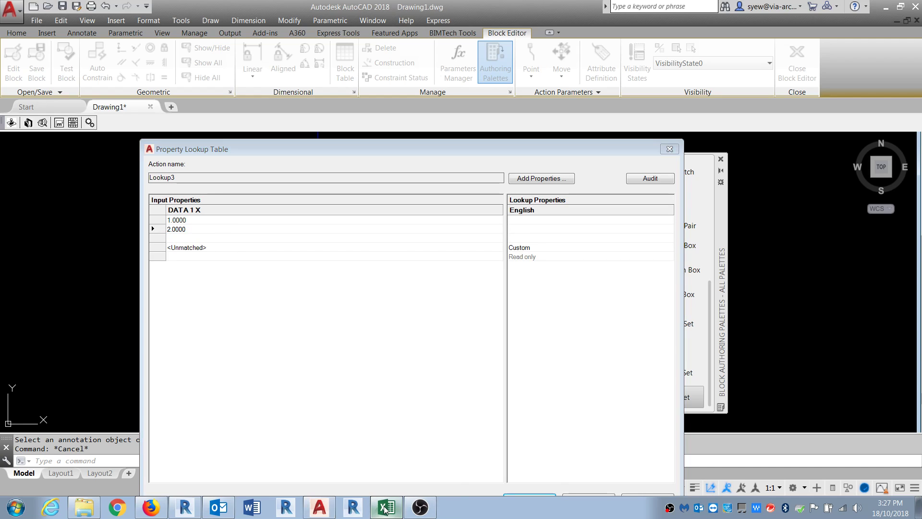
{"action": "left_click", "coordinate": [250, 219]}
{"action": "left_click", "coordinate": [244, 230]}
{"action": "left_click", "coordinate": [242, 240]}
{"action": "left_click", "coordinate": [230, 254]}
{"action": "left_click", "coordinate": [231, 267]}
{"action": "left_click", "coordinate": [231, 278]}
{"action": "left_click", "coordinate": [232, 290]}
{"action": "left_click", "coordinate": [690, 86]}
Enter 3, 4, 5, 6 and 7 as the remaining DATA 1 X input values in the English lookup table.
{"action": "left_click", "coordinate": [191, 238]}
{"action": "type", "text": "3"}
{"action": "left_click", "coordinate": [211, 247]}
{"action": "type", "text": "4"}
{"action": "left_click", "coordinate": [216, 256]}
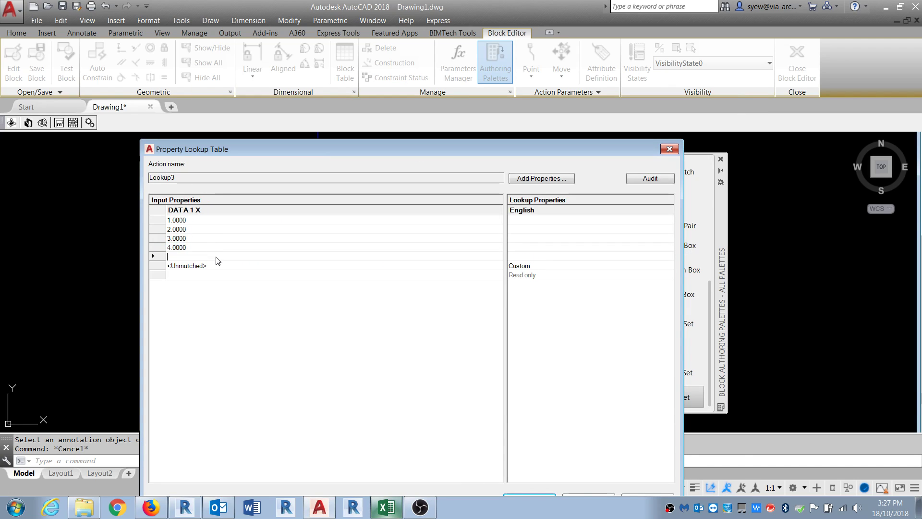
{"action": "type", "text": "5"}
{"action": "left_click", "coordinate": [212, 266]}
{"action": "type", "text": "6"}
{"action": "left_click", "coordinate": [212, 275]}
{"action": "type", "text": "7"}
{"action": "left_click", "coordinate": [224, 292]}
Check the first English room name in Excel and enter Bathroom as the AutoCAD lookup value for input 1.
{"action": "left_click", "coordinate": [536, 222]}
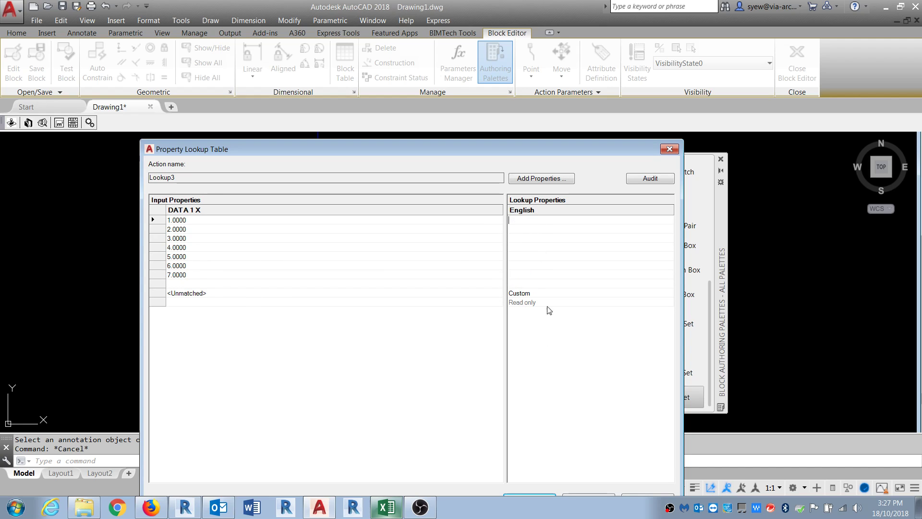
{"action": "left_click", "coordinate": [397, 507]}
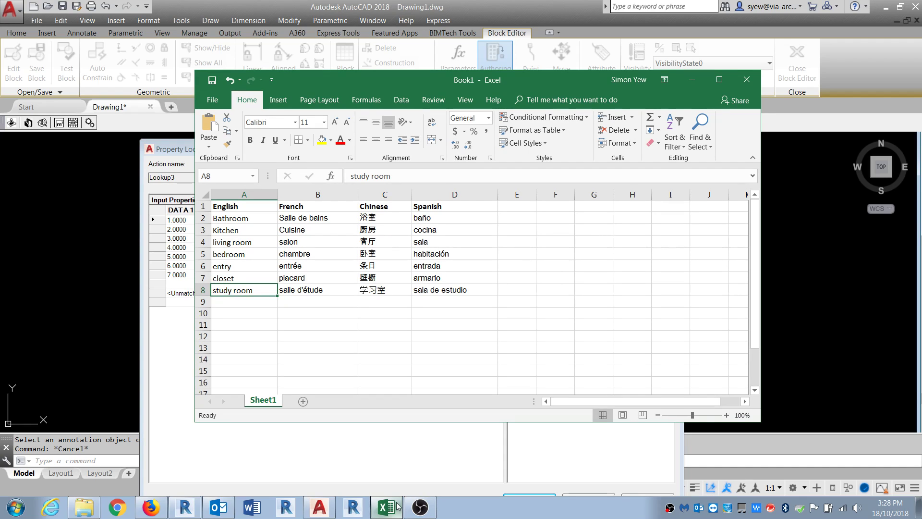
{"action": "left_click", "coordinate": [226, 216]}
{"action": "key", "text": "ctrl+c"}
{"action": "key", "text": "alt+Tab"}
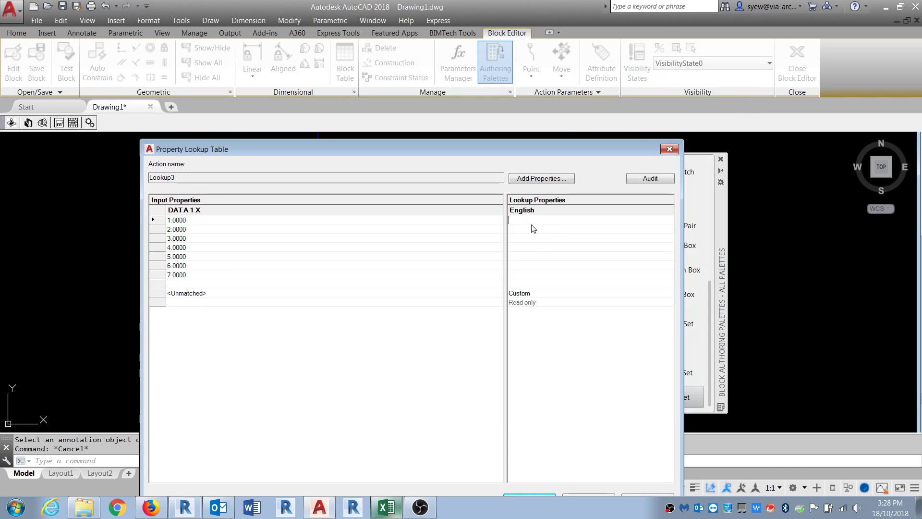
{"action": "type", "text": "Bathroom"}
{"action": "key", "text": "Return"}
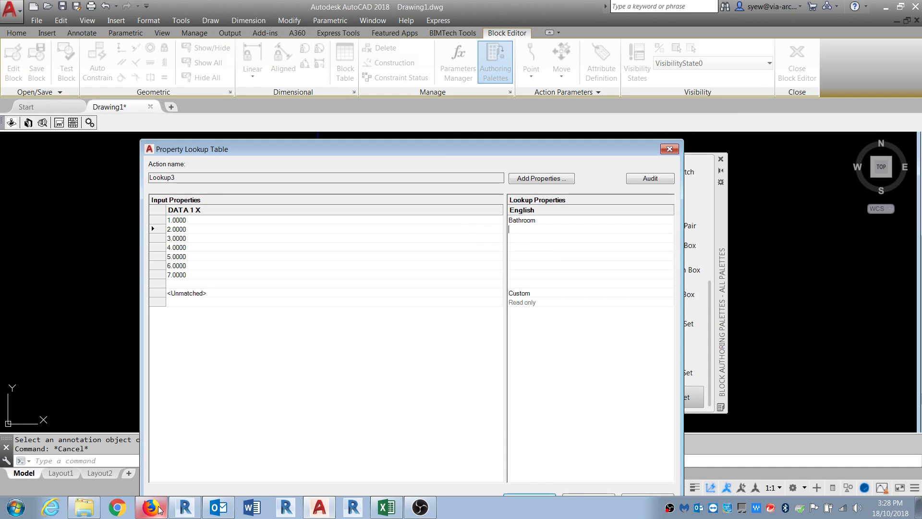
Enter Kitchen and Living Room as the English lookup values for inputs 2 and 3, consulting the Excel list.
{"action": "left_click", "coordinate": [387, 507]}
{"action": "key", "text": "Down"}
{"action": "left_click", "coordinate": [693, 79]}
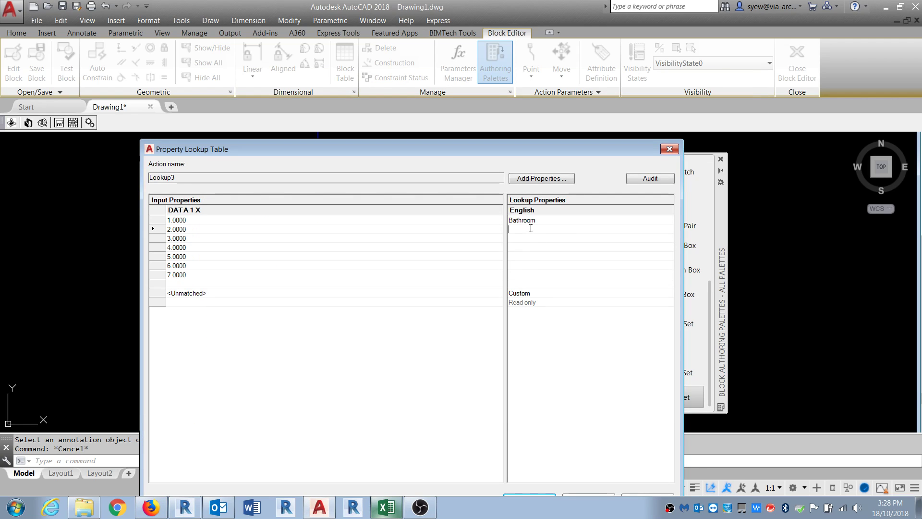
{"action": "key", "text": "Return"}
{"action": "left_click", "coordinate": [392, 510]}
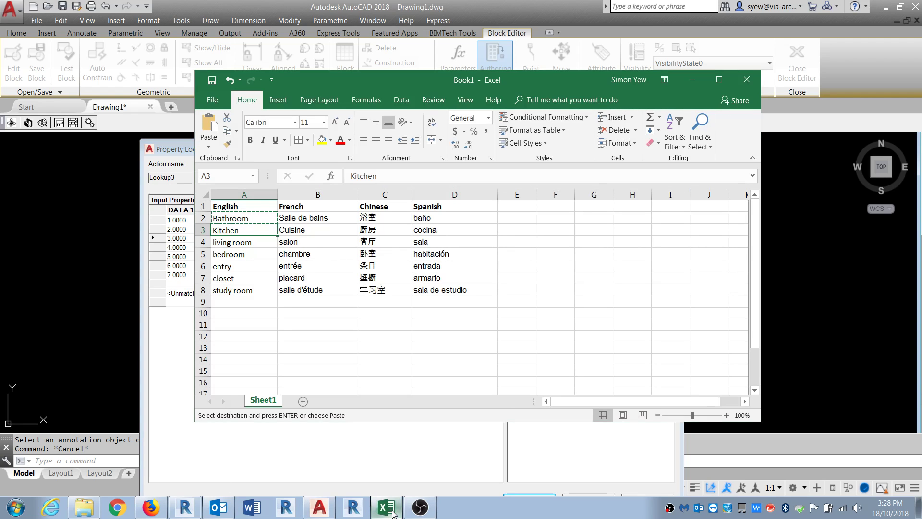
{"action": "left_click", "coordinate": [391, 509]}
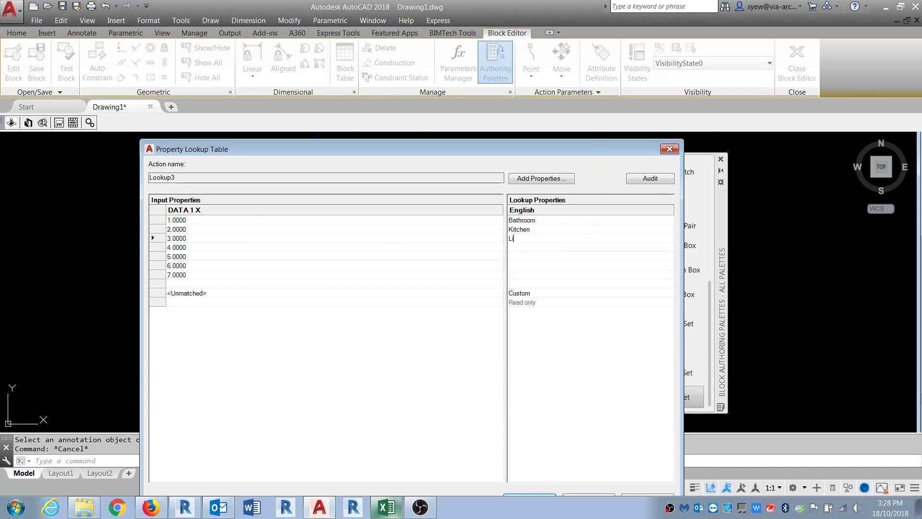
{"action": "type", "text": "Living Room"}
{"action": "key", "text": "Return"}
Enter Bedroom and Entry as the English lookup values for inputs 4 and 5, consulting the Excel list.
{"action": "left_click", "coordinate": [387, 508]}
{"action": "left_click", "coordinate": [387, 509]}
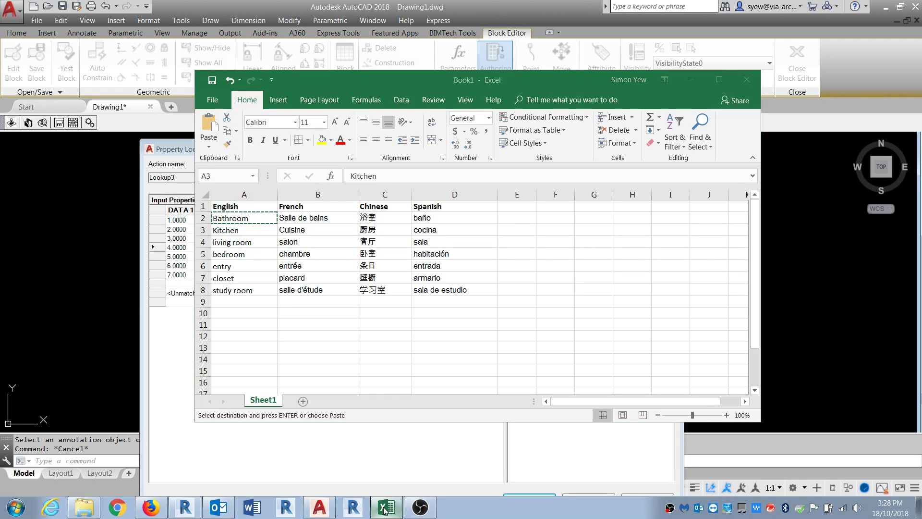
{"action": "type", "text": "oom"}
{"action": "key", "text": "Return"}
{"action": "left_click", "coordinate": [389, 510]}
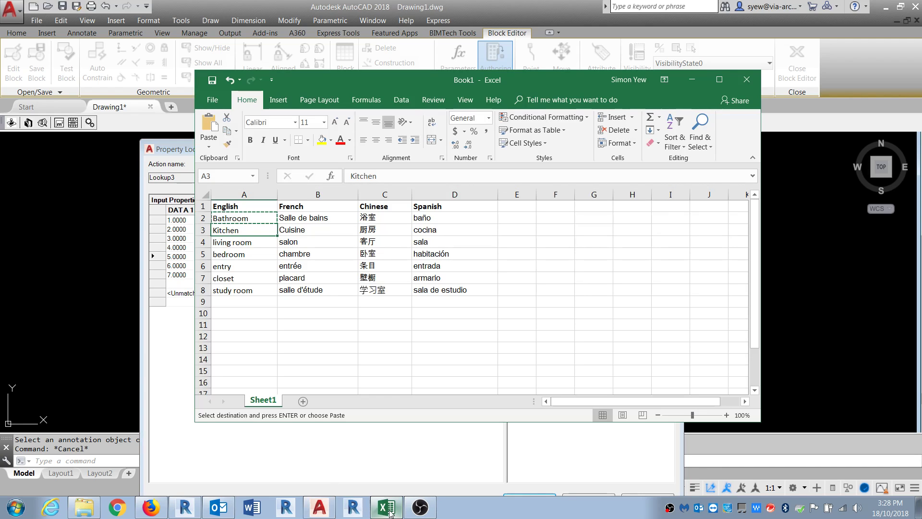
{"action": "key", "text": "alt+Tab"}
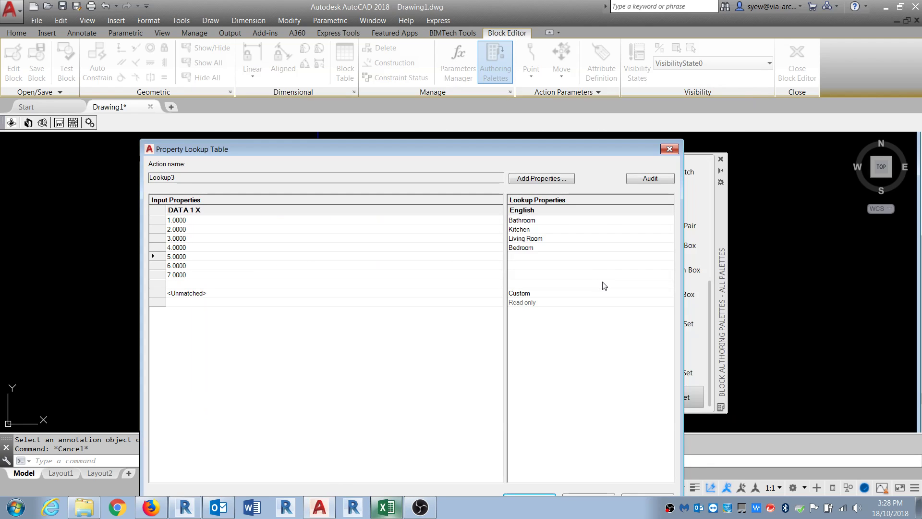
Enter Closet and Study Room as the English lookup values for inputs 6 and 7, consulting the Excel list.
{"action": "left_click", "coordinate": [387, 508]}
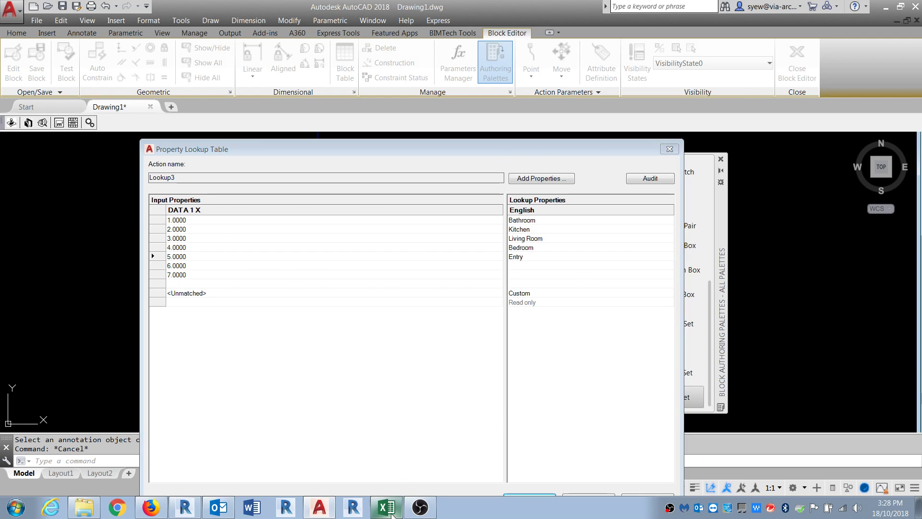
{"action": "left_click", "coordinate": [387, 508]}
{"action": "left_click", "coordinate": [552, 266]}
{"action": "type", "text": "Closet"}
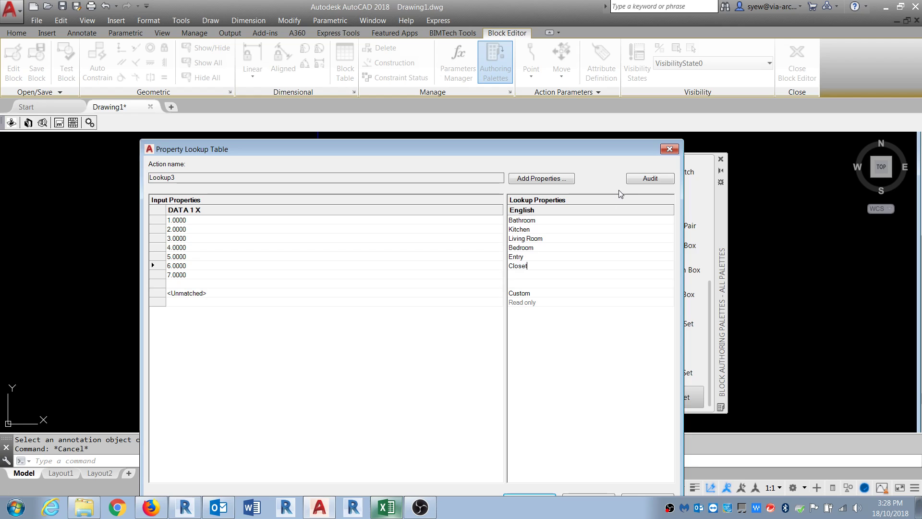
{"action": "left_click", "coordinate": [387, 508]}
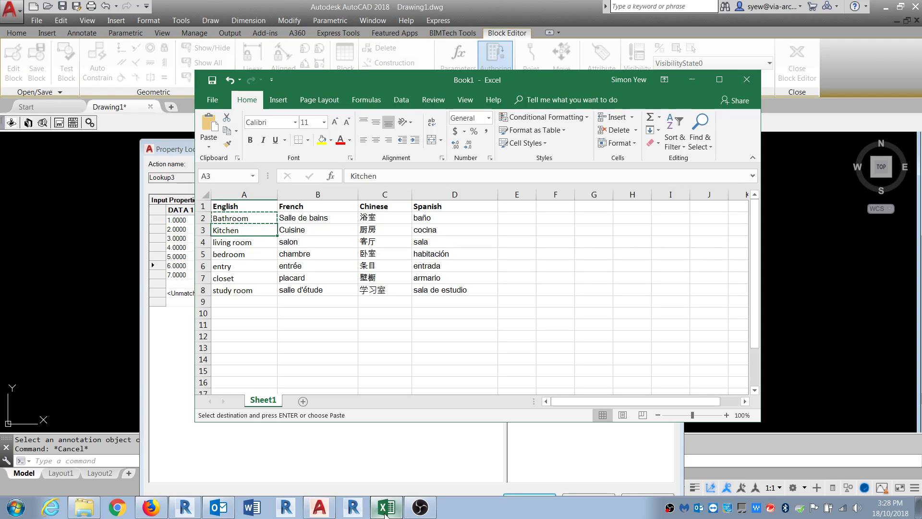
{"action": "left_click", "coordinate": [387, 509]}
{"action": "left_click", "coordinate": [545, 276]}
{"action": "type", "text": "Study Room"}
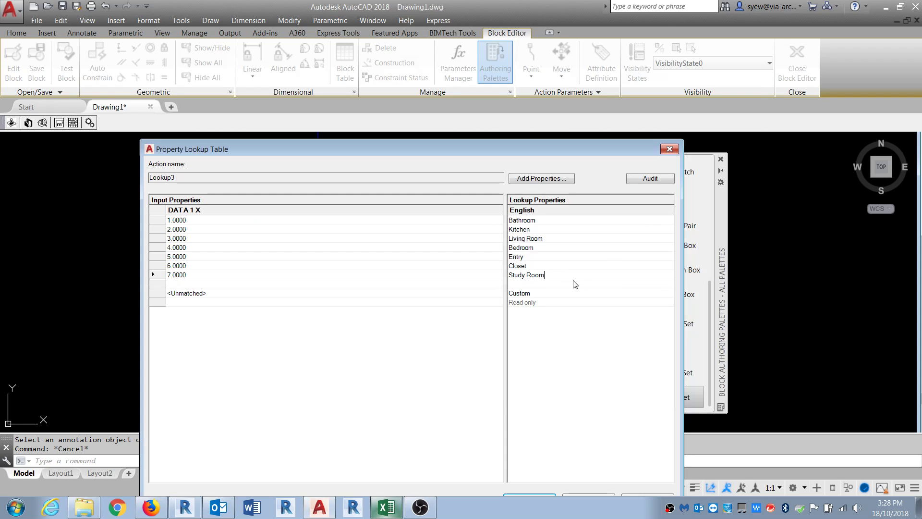
Set the English lookup property to Allow reverse lookup and accept the lookup table.
{"action": "left_click_drag", "start_coordinate": [394, 147], "coordinate": [364, 59]}
{"action": "left_click", "coordinate": [241, 206]}
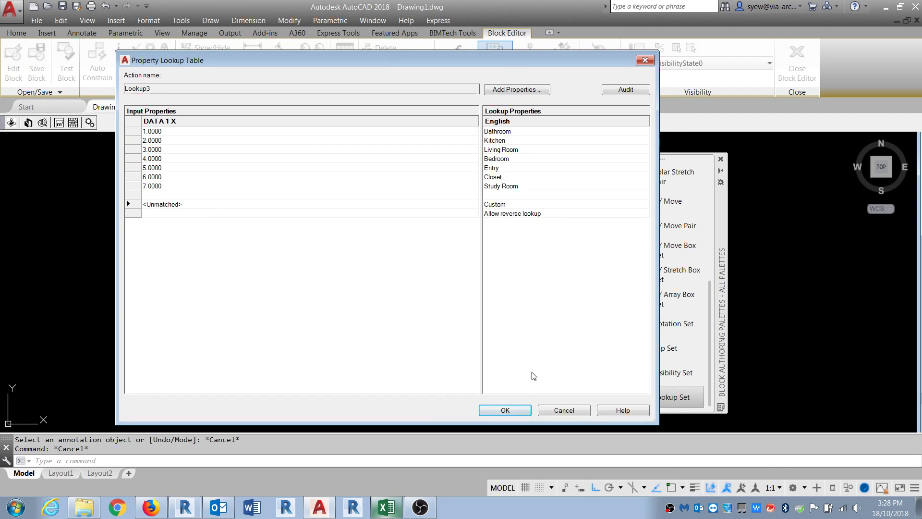
{"action": "left_click", "coordinate": [517, 412]}
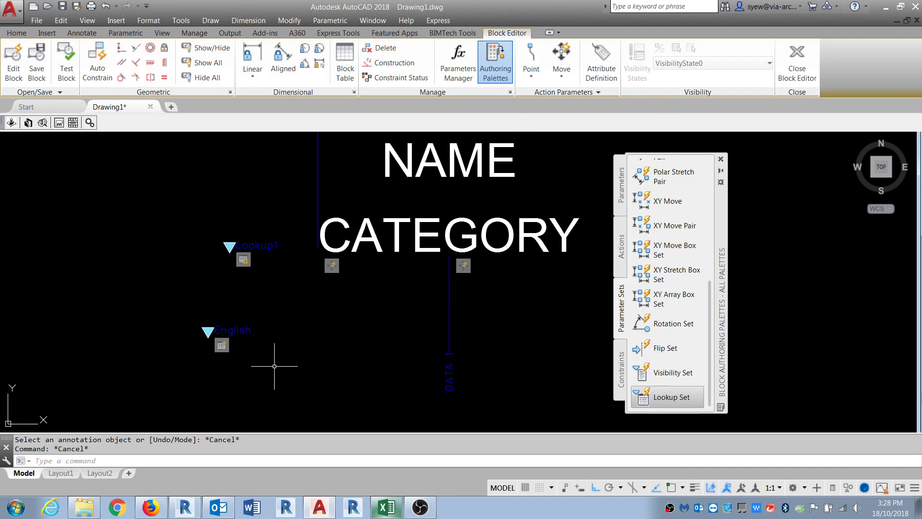
Set the English lookup parameter's number of grips to 0 in its properties.
{"action": "left_click_drag", "start_coordinate": [278, 371], "coordinate": [178, 306]}
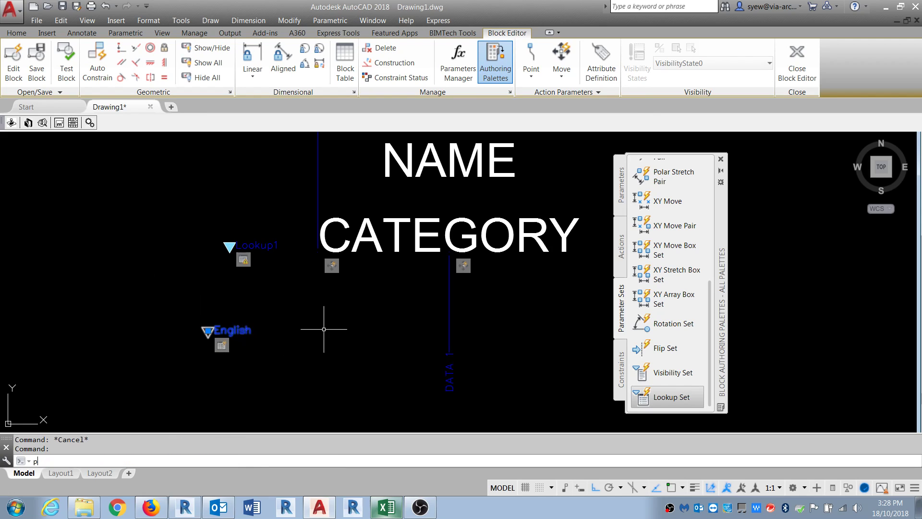
{"action": "key", "text": "ctrl+1"}
{"action": "left_click", "coordinate": [221, 280]}
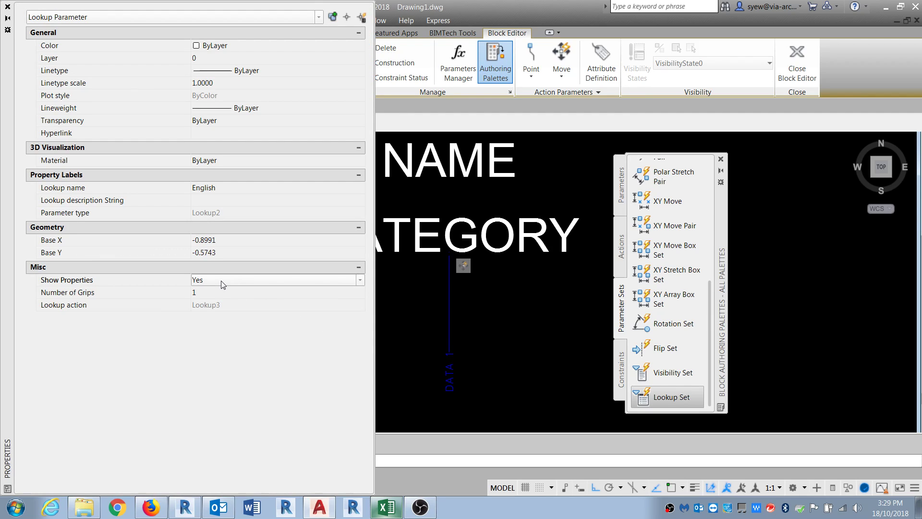
{"action": "left_click", "coordinate": [216, 293]}
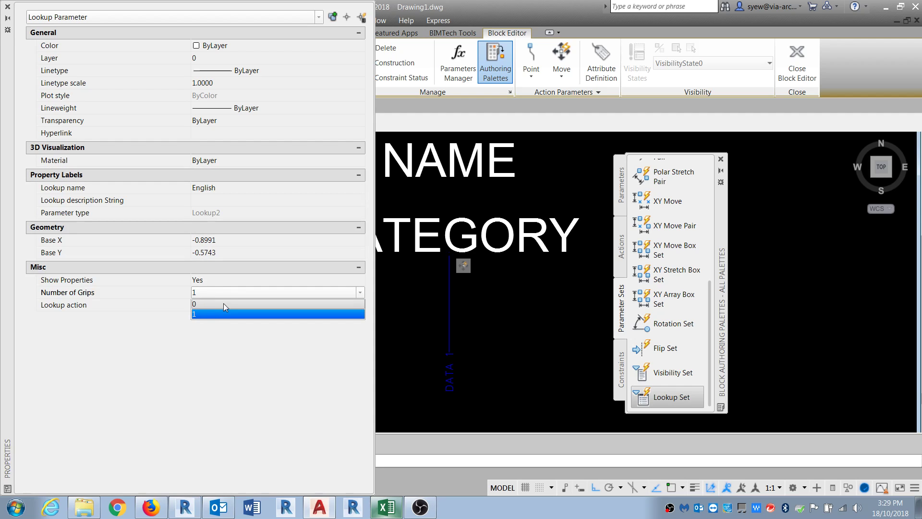
{"action": "left_click", "coordinate": [224, 304]}
{"action": "left_click", "coordinate": [8, 6]}
{"action": "key", "text": "Escape"}
{"action": "key", "text": "Escape"}
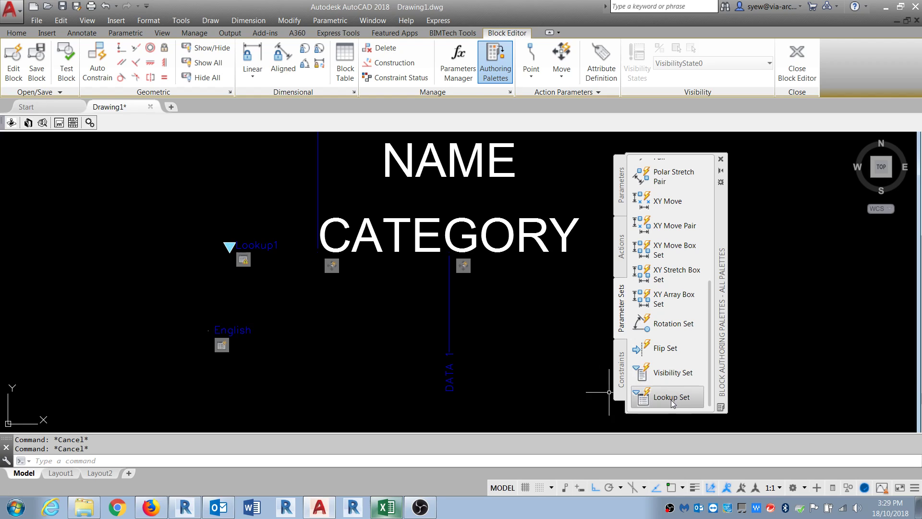
Place another lookup set beside the English parameter and rename its label to French, following the Excel language headings.
{"action": "left_click", "coordinate": [644, 402]}
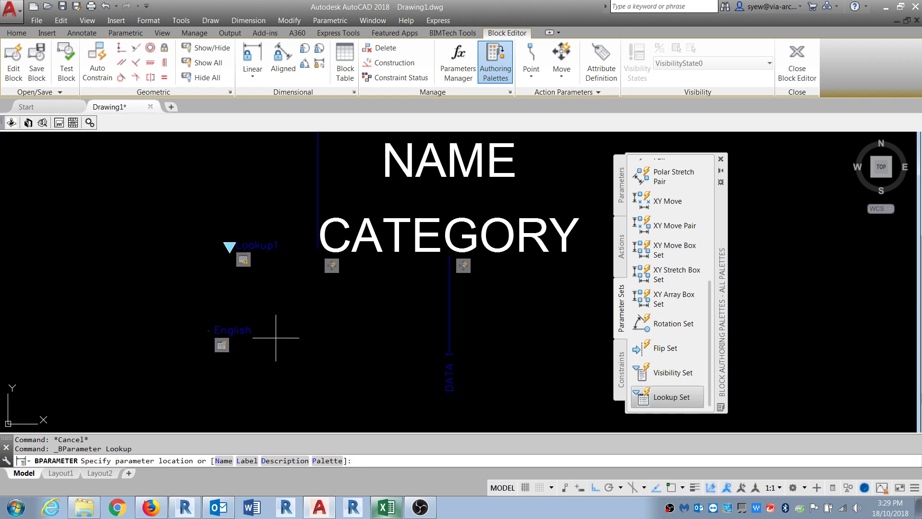
{"action": "left_click", "coordinate": [279, 336]}
{"action": "type", "text": "ed"}
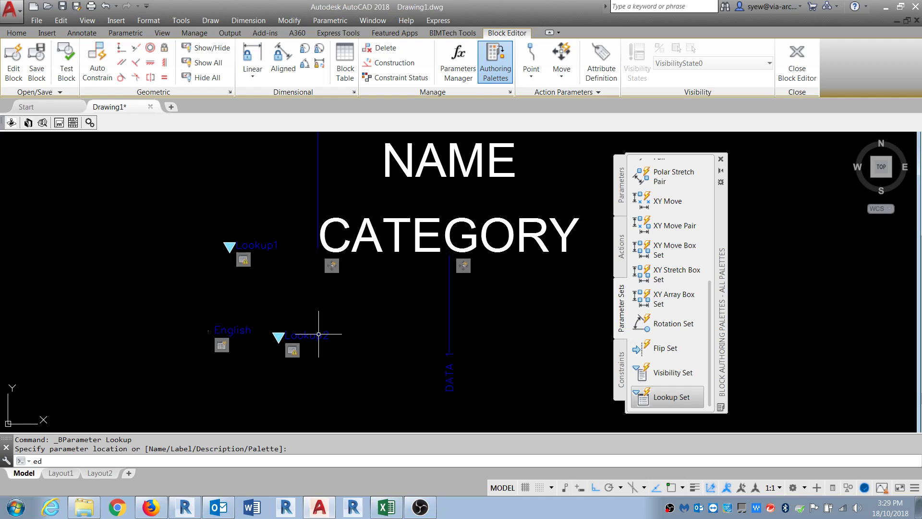
{"action": "left_click", "coordinate": [387, 508]}
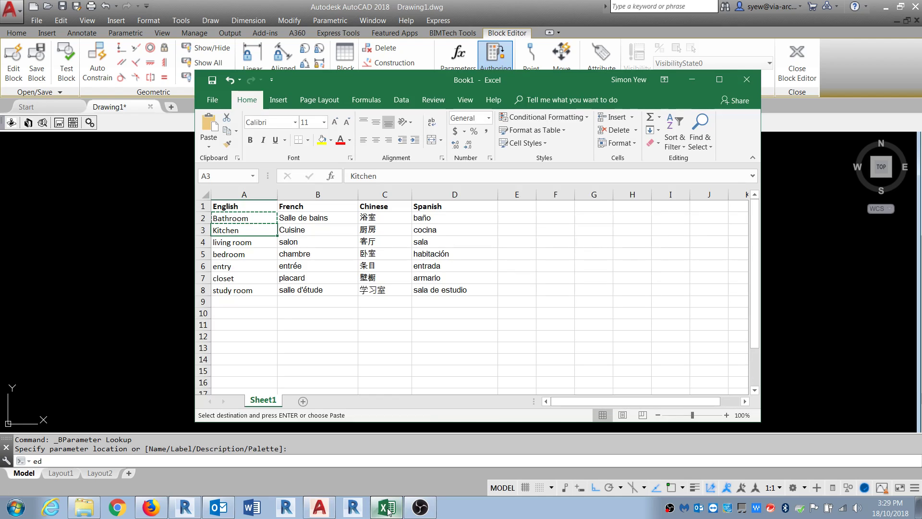
{"action": "left_click", "coordinate": [307, 229]}
{"action": "left_click", "coordinate": [317, 217]}
{"action": "key", "text": "Escape"}
{"action": "key", "text": "Return"}
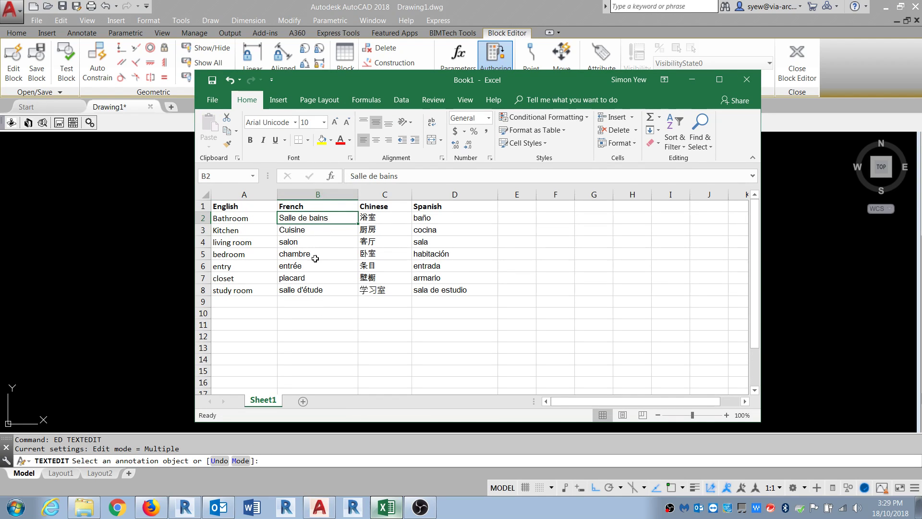
{"action": "left_click", "coordinate": [692, 80]}
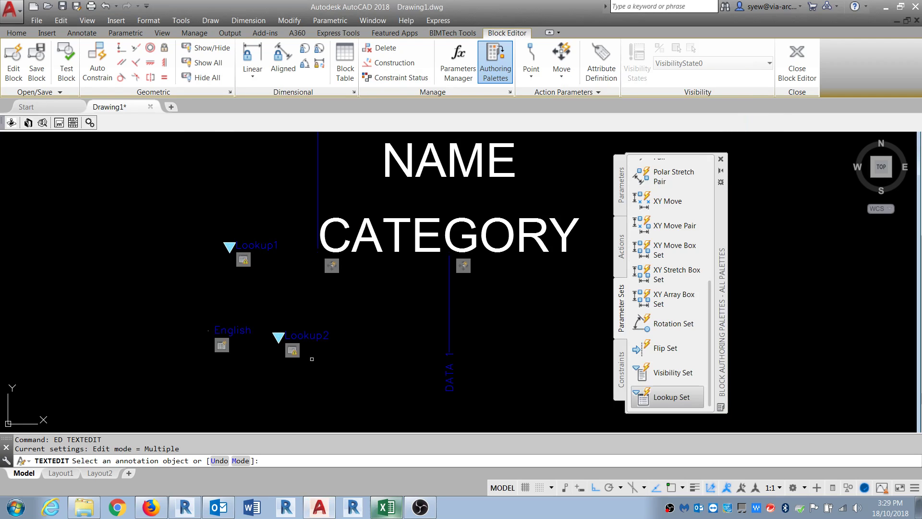
{"action": "left_click", "coordinate": [301, 339]}
{"action": "type", "text": "F"}
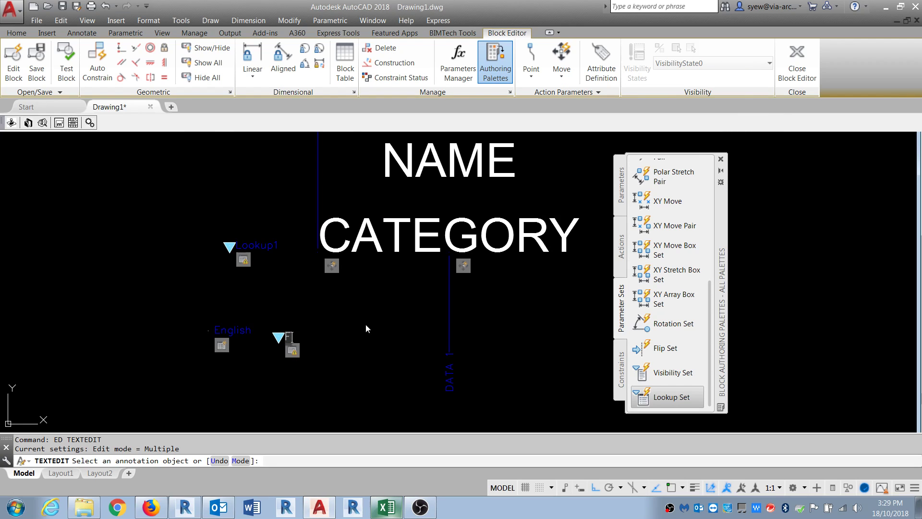
{"action": "type", "text": "rench"}
{"action": "key", "text": "Return"}
{"action": "key", "text": "Escape"}
Display the French parameter's lookup table and add DATA 1 Y as an input property.
{"action": "right_click", "coordinate": [291, 349]}
{"action": "left_click", "coordinate": [327, 387]}
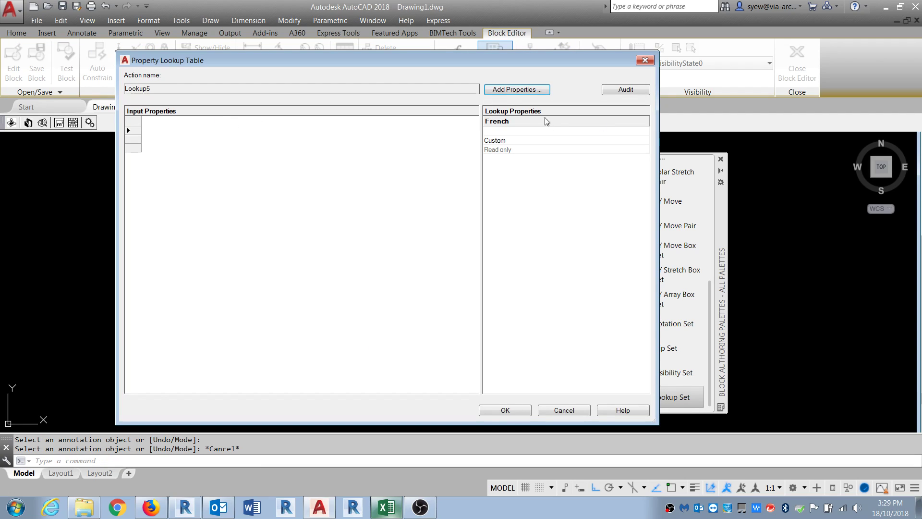
{"action": "left_click", "coordinate": [507, 91]}
{"action": "left_click", "coordinate": [514, 278]}
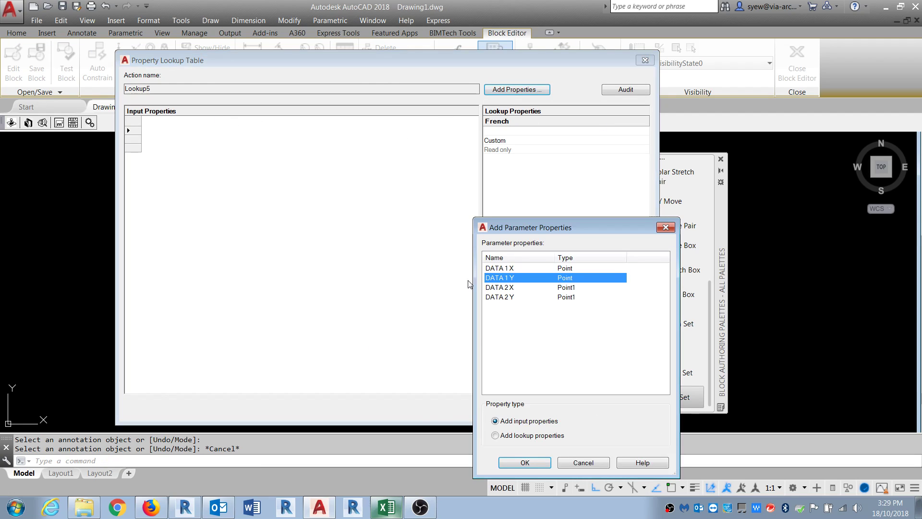
{"action": "left_click", "coordinate": [524, 463]}
Enter 1 through 7 as the DATA 1 Y input values in the French lookup table.
{"action": "left_click", "coordinate": [177, 133]}
{"action": "type", "text": "1"}
{"action": "key", "text": "Return"}
{"action": "type", "text": "2"}
{"action": "key", "text": "Return"}
{"action": "type", "text": "3"}
{"action": "key", "text": "Return"}
{"action": "type", "text": "4"}
{"action": "key", "text": "Return"}
{"action": "type", "text": "5"}
{"action": "key", "text": "Return"}
{"action": "type", "text": "6"}
{"action": "key", "text": "Return"}
{"action": "left_click", "coordinate": [216, 186]}
{"action": "type", "text": "7"}
{"action": "key", "text": "Return"}
Copy Salle de bains and Cuisine from Excel into the French lookup values for inputs 1 and 2.
{"action": "left_click", "coordinate": [387, 507]}
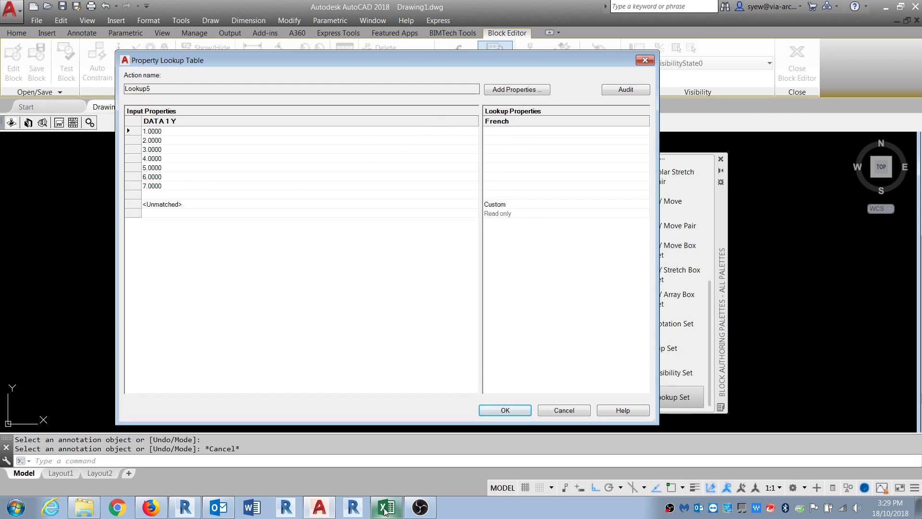
{"action": "left_click_drag", "start_coordinate": [410, 177], "coordinate": [349, 176]}
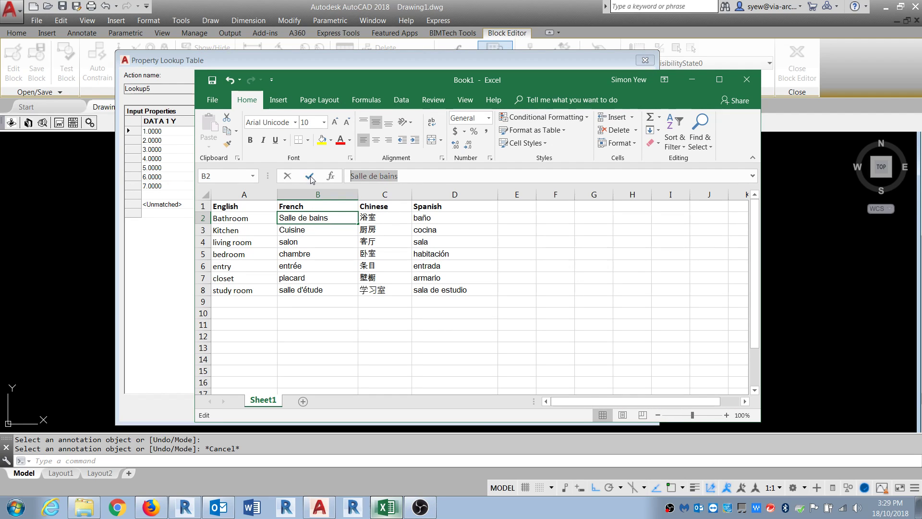
{"action": "left_click", "coordinate": [692, 79]}
{"action": "key", "text": "ctrl+v"}
{"action": "key", "text": "Return"}
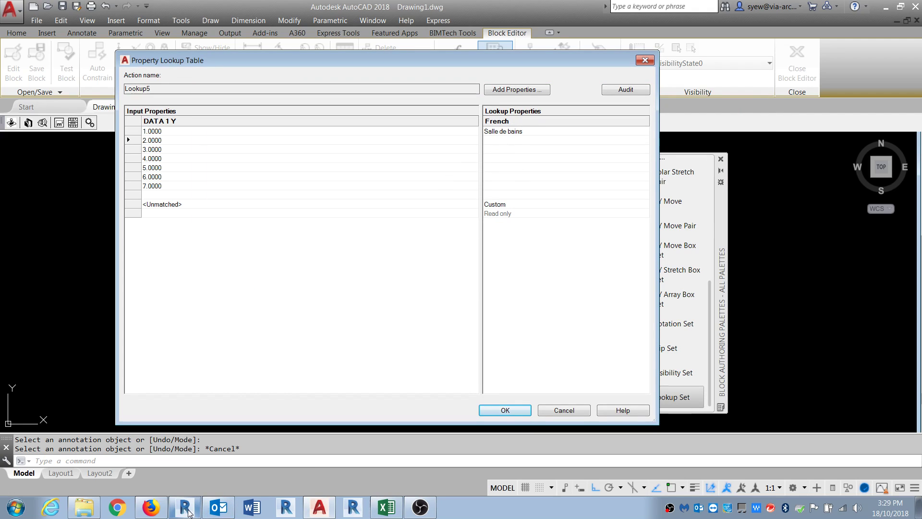
{"action": "left_click", "coordinate": [388, 507]}
{"action": "left_click", "coordinate": [304, 227]}
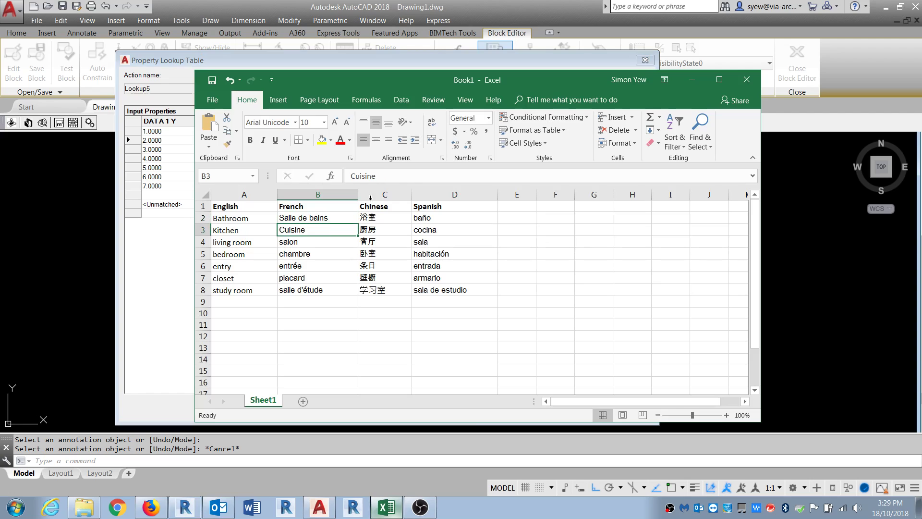
{"action": "left_click", "coordinate": [693, 78]}
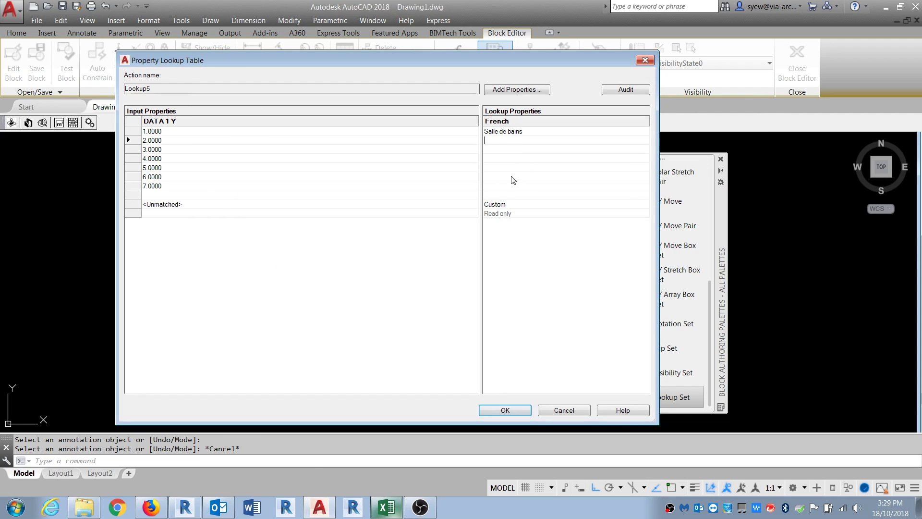
{"action": "key", "text": "ctrl+v"}
Copy salon from Excel into the French lookup value for input 3, capitalised as Salon.
{"action": "left_click", "coordinate": [387, 507]}
{"action": "left_click", "coordinate": [318, 242]}
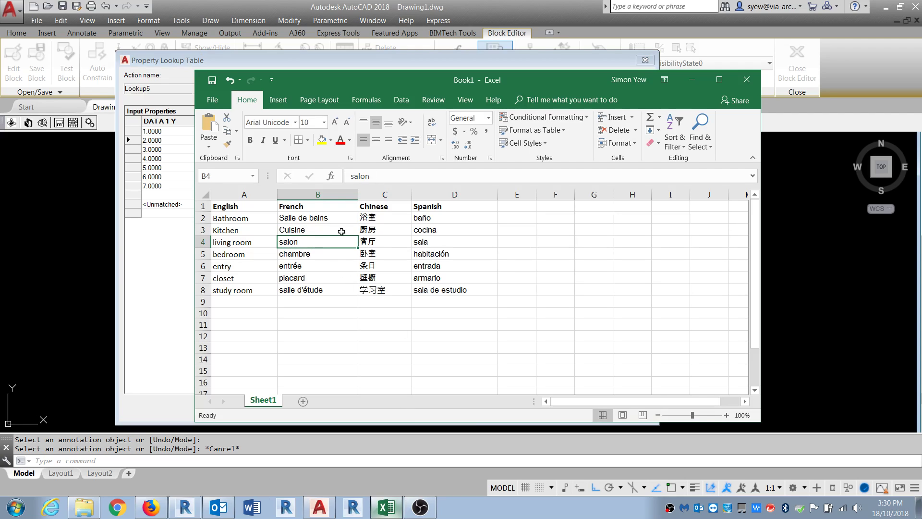
{"action": "left_click", "coordinate": [693, 79]}
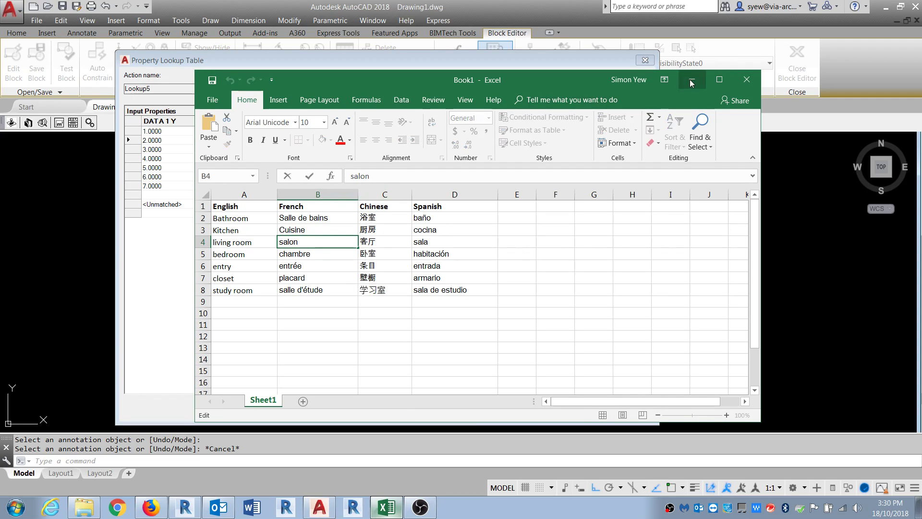
{"action": "left_click", "coordinate": [512, 149]}
{"action": "key", "text": "ctrl+v"}
{"action": "key", "text": "Return"}
{"action": "left_click", "coordinate": [496, 150]}
{"action": "type", "text": "Sa"}
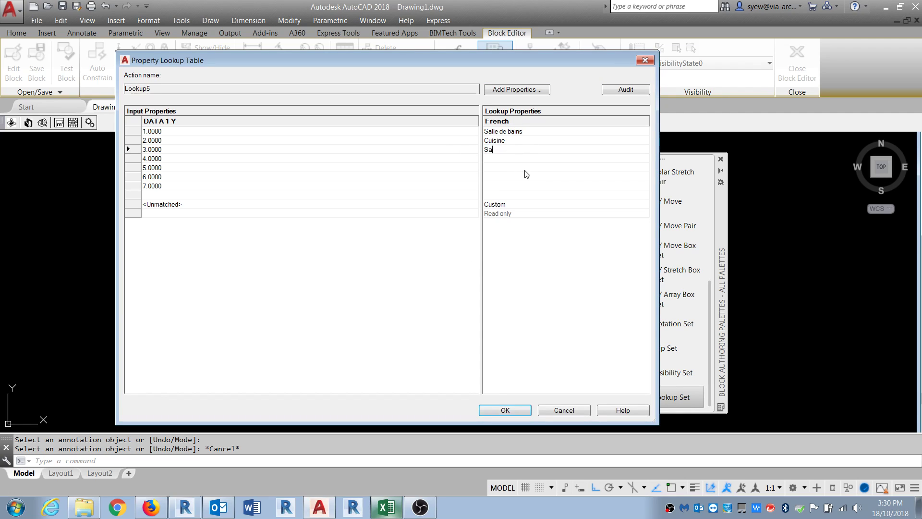
Copy chambre from Excel into the French lookup value for input 4, capitalised as Chambre.
{"action": "left_click", "coordinate": [499, 160]}
{"action": "left_click", "coordinate": [386, 506]}
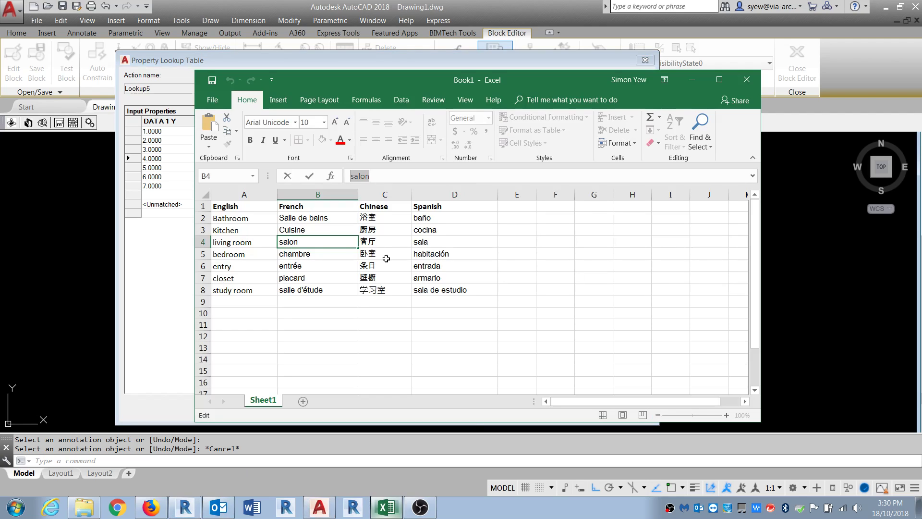
{"action": "left_click", "coordinate": [301, 257]}
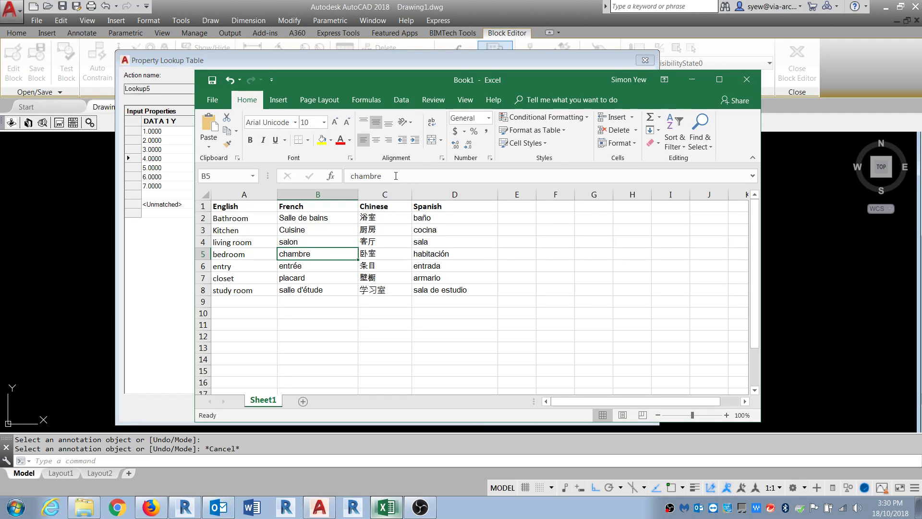
{"action": "left_click", "coordinate": [692, 79]}
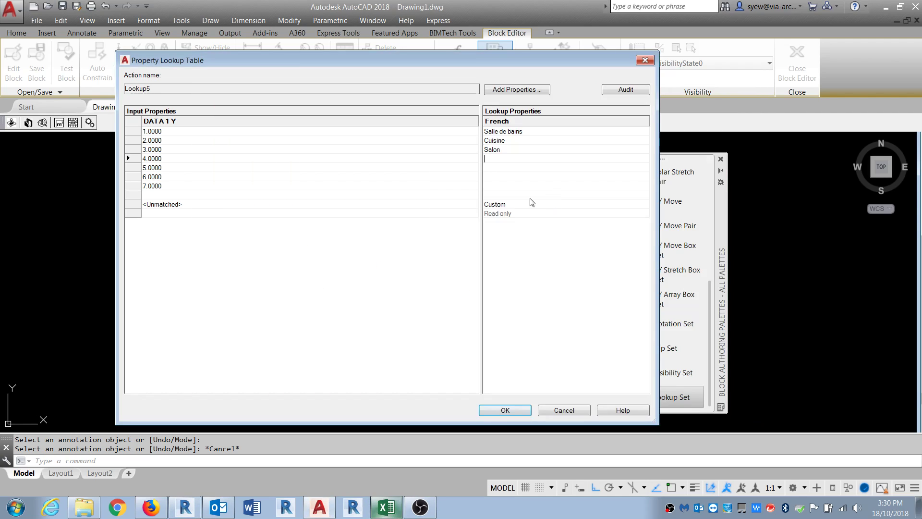
{"action": "key", "text": "ctrl+v"}
{"action": "type", "text": "C"}
{"action": "key", "text": "Return"}
Copy entrée from Excel into the French lookup value for input 5, capitalised as Entrée.
{"action": "left_click", "coordinate": [217, 507]}
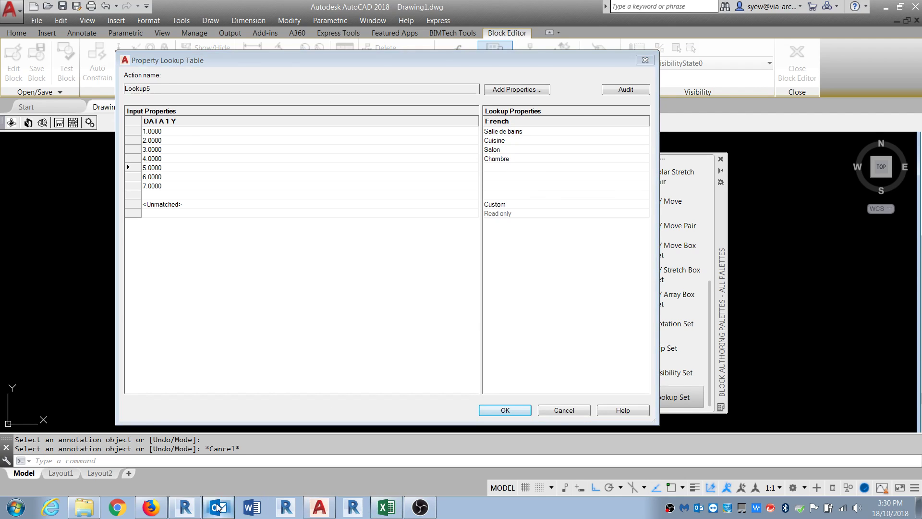
{"action": "left_click", "coordinate": [320, 507]}
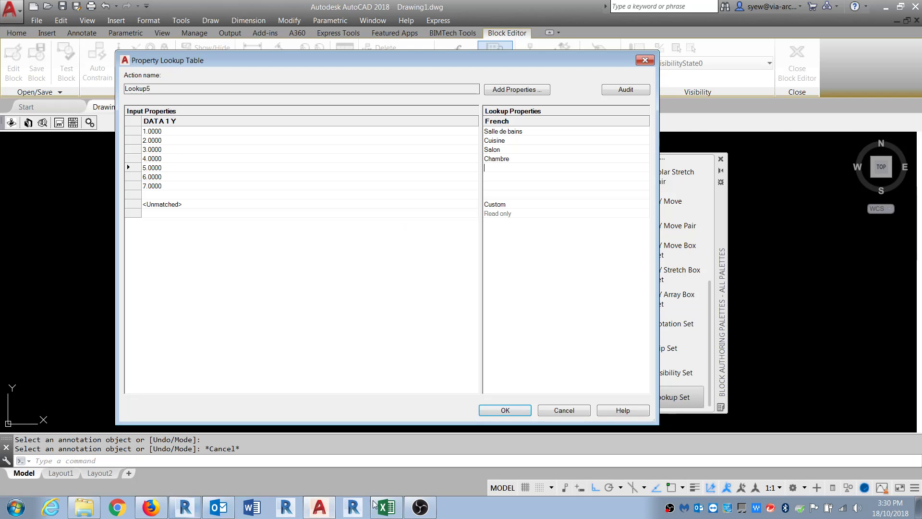
{"action": "left_click", "coordinate": [386, 507]}
{"action": "left_click", "coordinate": [321, 268]}
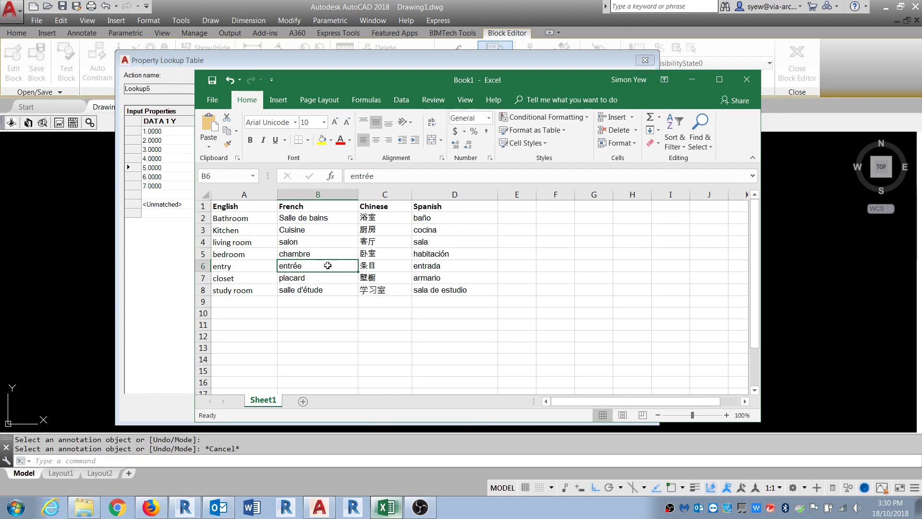
{"action": "double_click", "coordinate": [363, 176]}
{"action": "key", "text": "ctrl+c"}
{"action": "key", "text": "Escape"}
{"action": "key", "text": "alt+Tab"}
{"action": "key", "text": "ctrl+v"}
{"action": "type", "text": "E"}
{"action": "key", "text": "Return"}
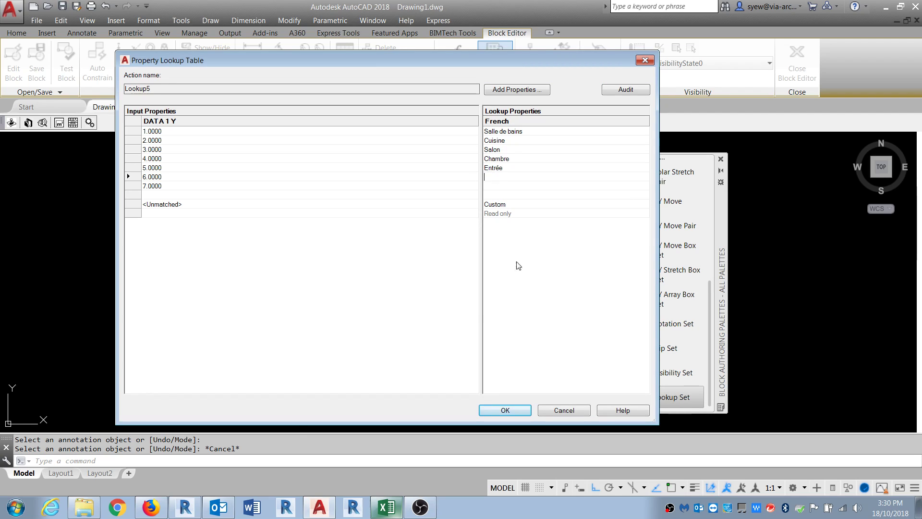
Copy placard from Excel into the French lookup value for input 6, capitalised as Placard.
{"action": "left_click", "coordinate": [380, 506]}
{"action": "left_click", "coordinate": [317, 278]}
{"action": "left_click_drag", "start_coordinate": [378, 176], "coordinate": [299, 178]}
{"action": "key", "text": "ctrl+c"}
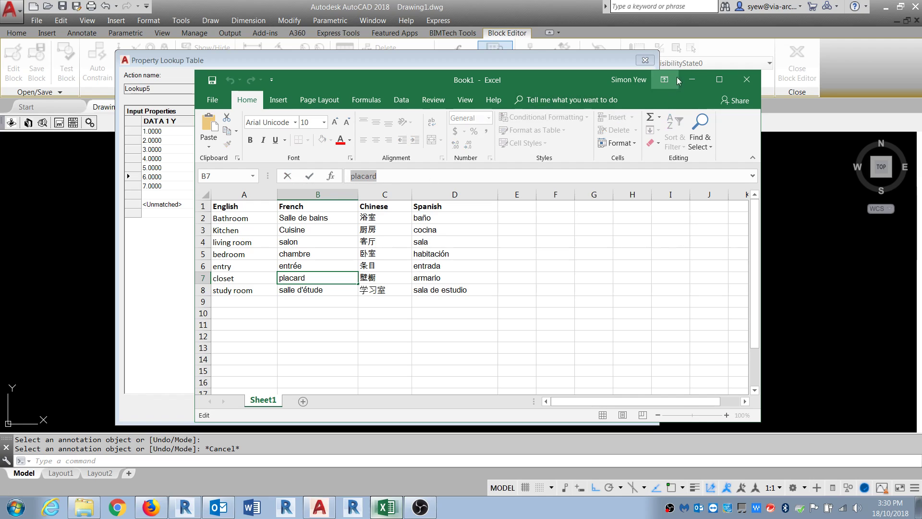
{"action": "left_click", "coordinate": [692, 80]}
{"action": "key", "text": "ctrl+v"}
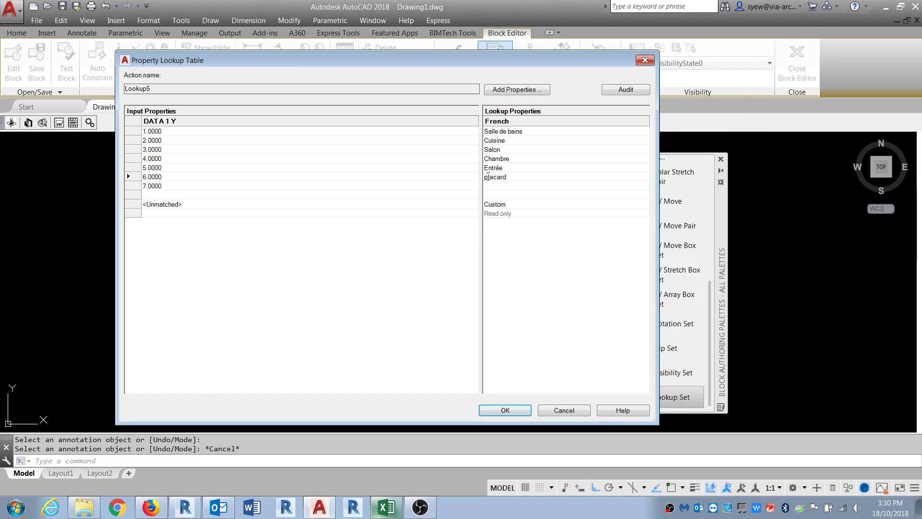
{"action": "type", "text": "P"}
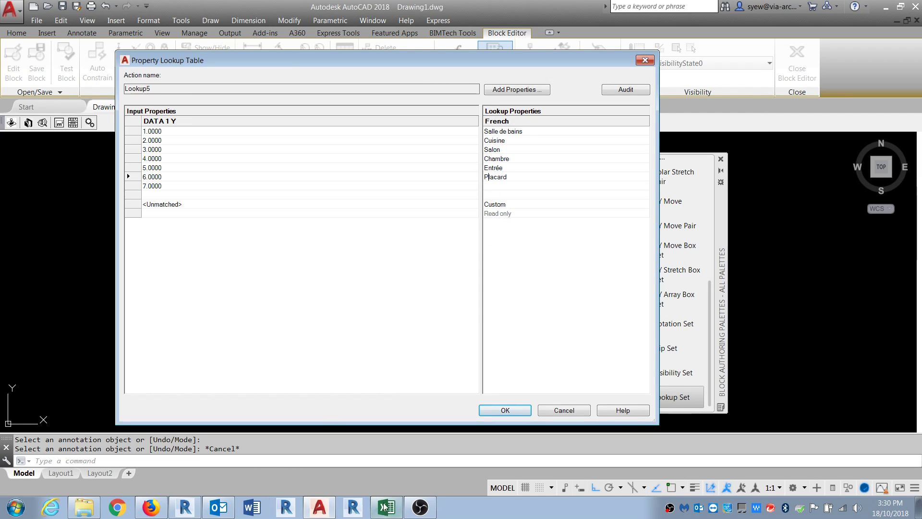
Copy salle d'étude from Excel as Salle d'étude for input 7, and allow reverse lookup in the French table.
{"action": "left_click", "coordinate": [387, 507]}
{"action": "left_click", "coordinate": [331, 290]}
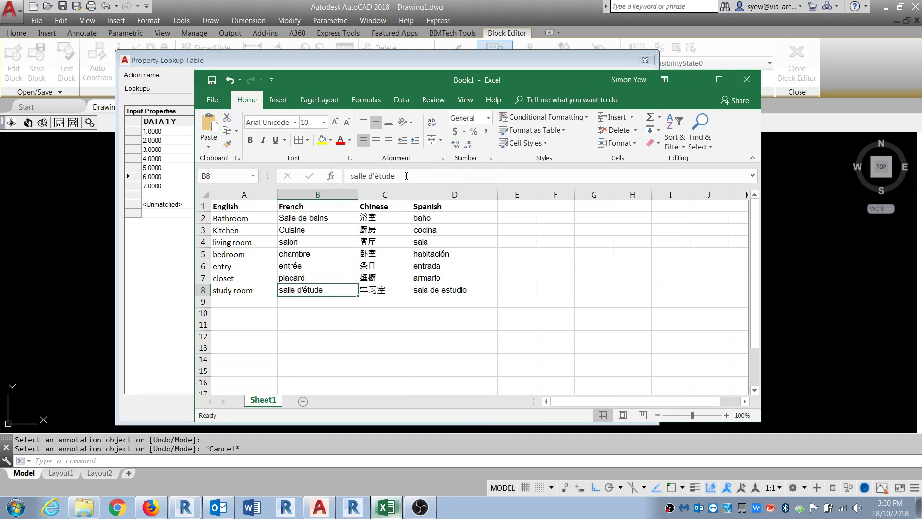
{"action": "left_click_drag", "start_coordinate": [350, 175], "coordinate": [395, 176]}
{"action": "key", "text": "ctrl+c"}
{"action": "left_click", "coordinate": [692, 80]}
{"action": "left_click", "coordinate": [505, 187]}
{"action": "key", "text": "ctrl+v"}
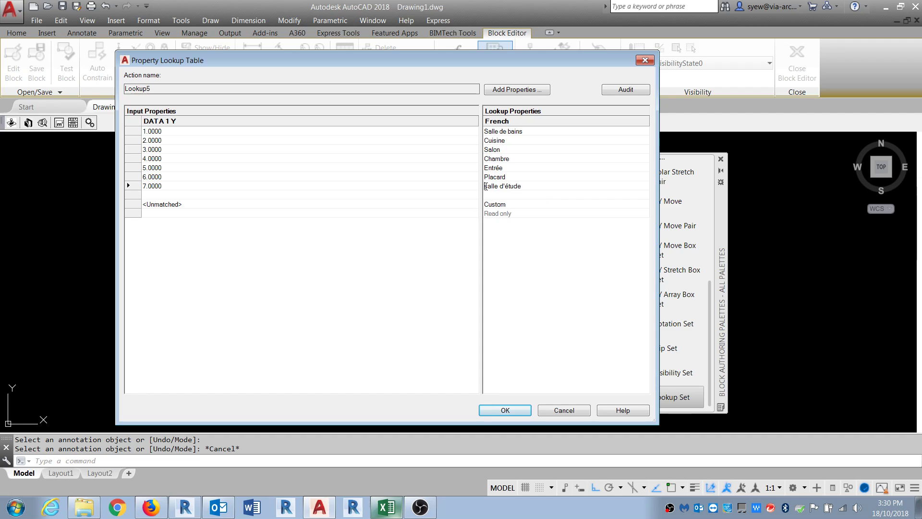
{"action": "type", "text": "S"}
{"action": "left_click", "coordinate": [531, 215]}
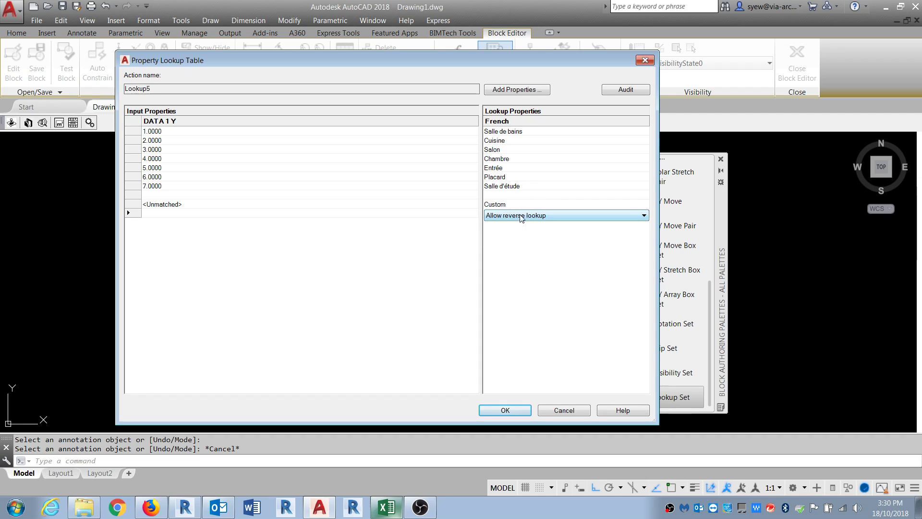
{"action": "left_click", "coordinate": [506, 410]}
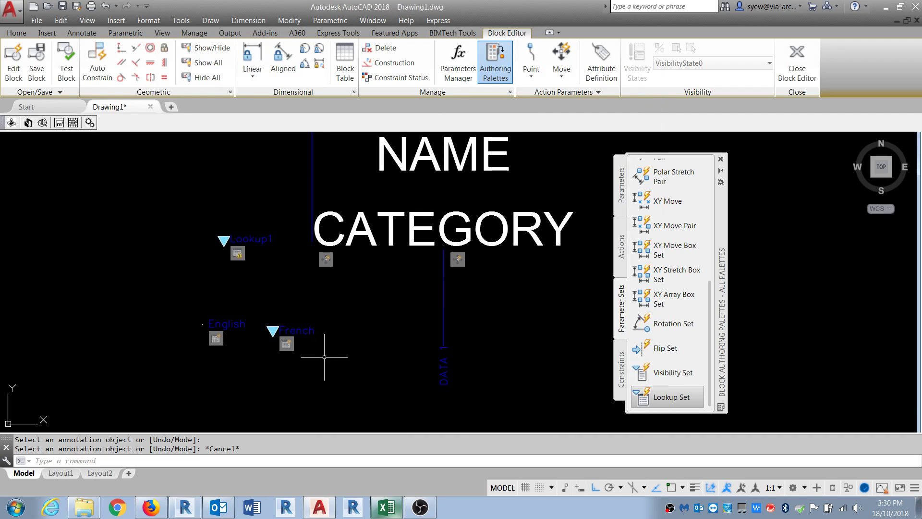
Set the French lookup parameter's number of grips to 0.
{"action": "left_click", "coordinate": [376, 354]}
{"action": "left_click", "coordinate": [306, 309]}
{"action": "type", "text": "pr"}
{"action": "key", "text": "Return"}
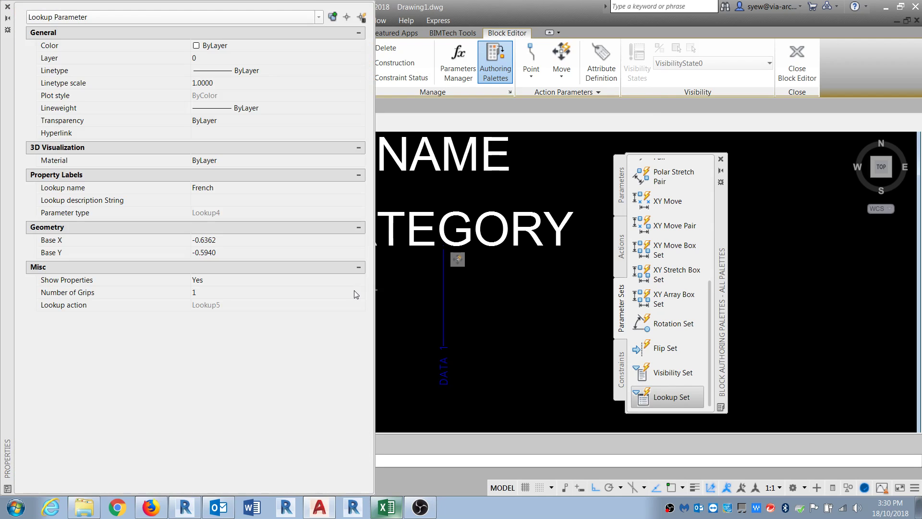
{"action": "left_click", "coordinate": [209, 291]}
{"action": "left_click", "coordinate": [206, 304]}
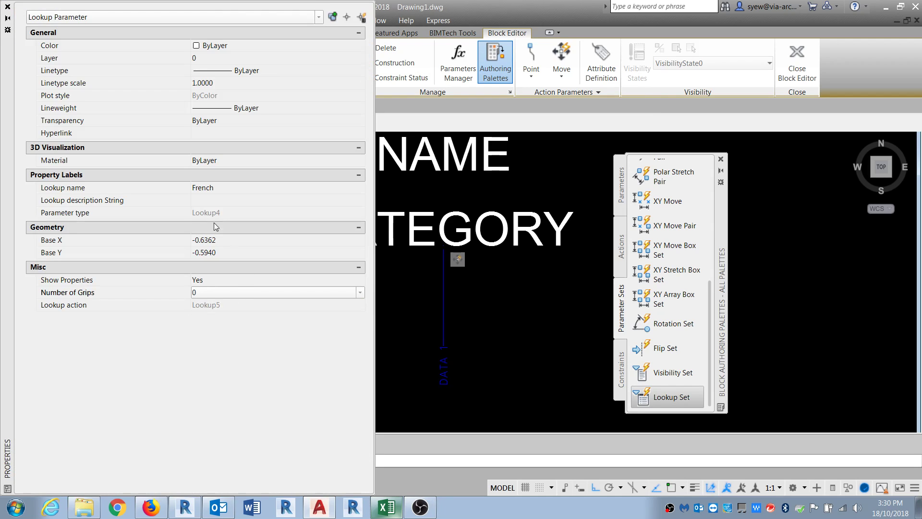
{"action": "left_click", "coordinate": [7, 7]}
{"action": "key", "text": "Escape"}
{"action": "key", "text": "Escape"}
Place another lookup set beside the French parameter and rename its label to Chinese.
{"action": "left_click", "coordinate": [641, 398]}
{"action": "left_click", "coordinate": [340, 332]}
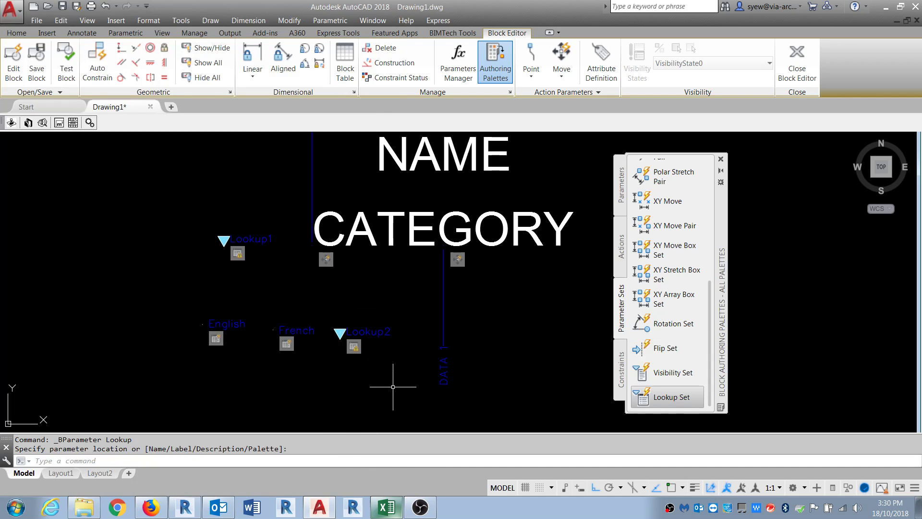
{"action": "type", "text": "ed"}
{"action": "key", "text": "Return"}
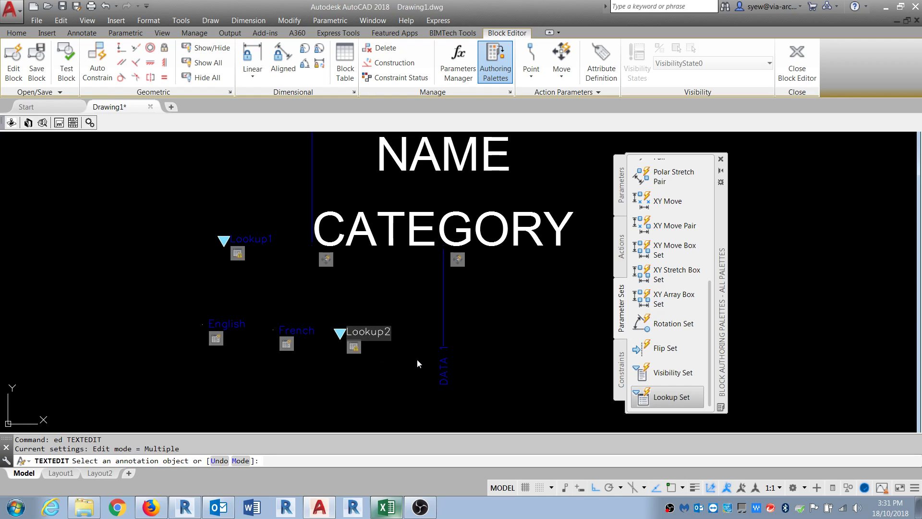
{"action": "type", "text": "Chinese"}
{"action": "key", "text": "Return"}
{"action": "key", "text": "Return"}
Display the Chinese parameter's lookup table and add DATA 2 X as an input property.
{"action": "right_click", "coordinate": [356, 347]}
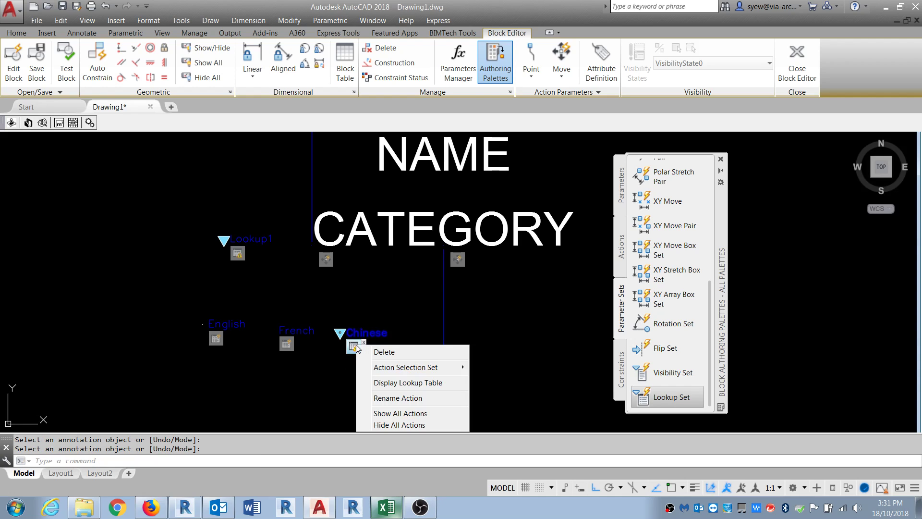
{"action": "left_click", "coordinate": [408, 383]}
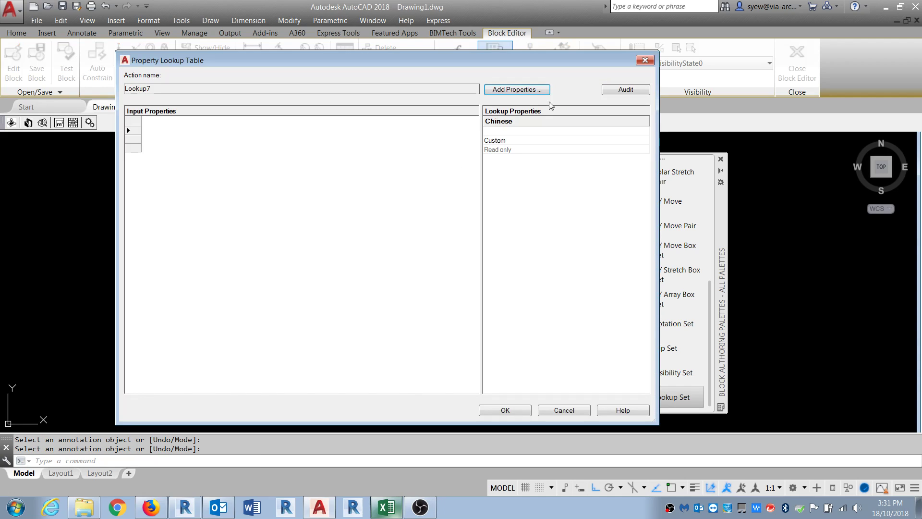
{"action": "left_click", "coordinate": [516, 89]}
{"action": "left_click", "coordinate": [504, 287]}
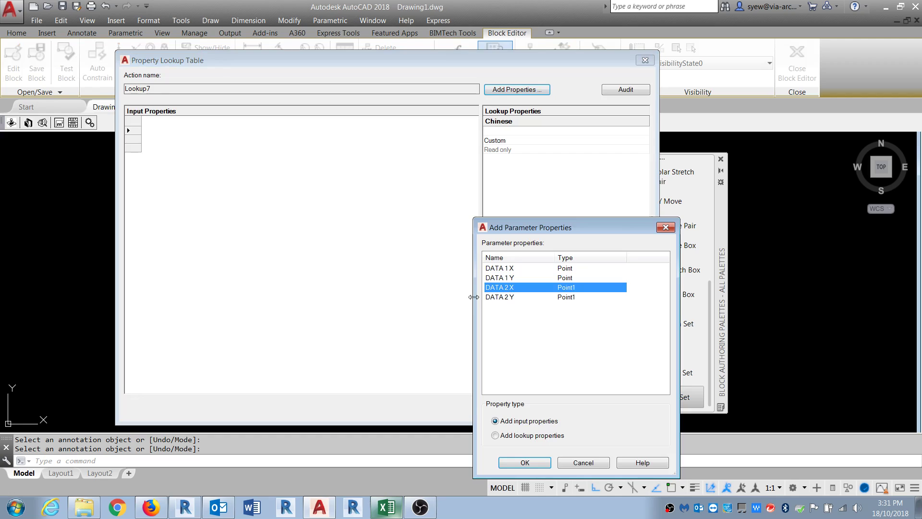
{"action": "left_click", "coordinate": [525, 463]}
Enter 1 through 7 as the DATA 2 X input values in the Chinese lookup table.
{"action": "left_click", "coordinate": [188, 131]}
{"action": "type", "text": "1"}
{"action": "key", "text": "Return"}
{"action": "type", "text": "2"}
{"action": "key", "text": "Return"}
{"action": "type", "text": "3"}
{"action": "key", "text": "Return"}
{"action": "type", "text": "4"}
{"action": "key", "text": "Return"}
{"action": "type", "text": "5"}
{"action": "key", "text": "Return"}
{"action": "type", "text": "6"}
{"action": "key", "text": "Return"}
{"action": "type", "text": "7"}
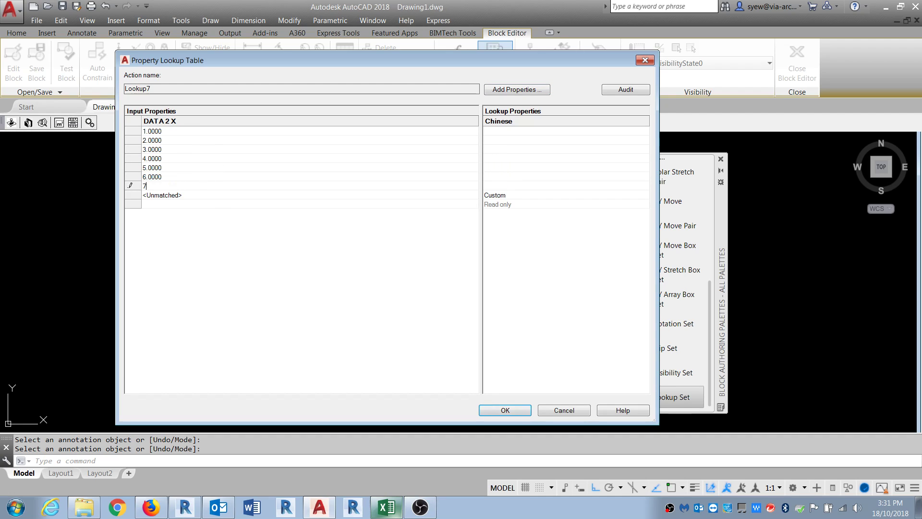
Copy 浴室 and 厨房 from Excel into the Chinese lookup values for inputs 1 and 2.
{"action": "left_click", "coordinate": [526, 136]}
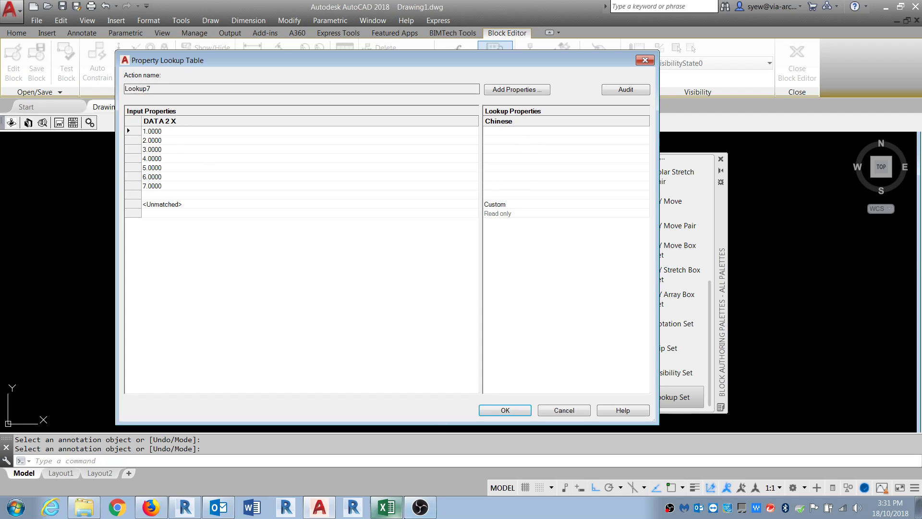
{"action": "left_click", "coordinate": [386, 507]}
{"action": "left_click", "coordinate": [372, 217]}
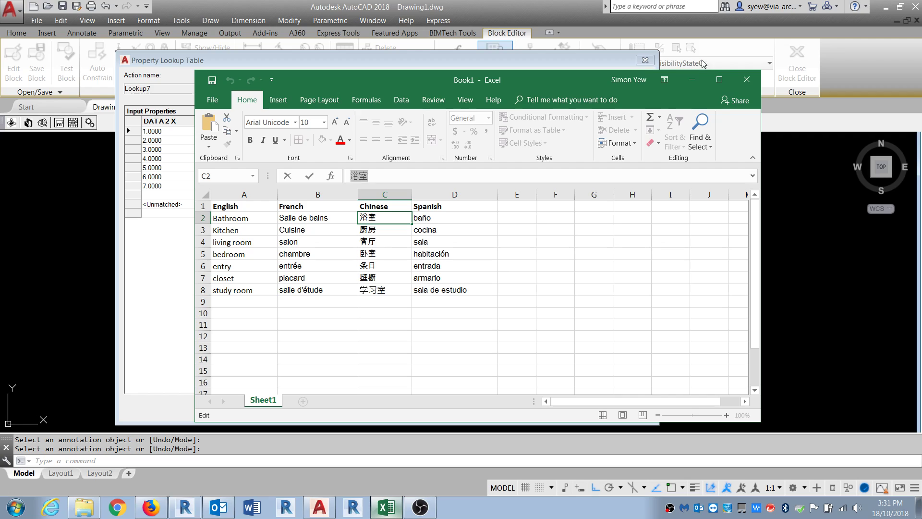
{"action": "left_click", "coordinate": [692, 80]}
{"action": "key", "text": "ctrl+v"}
{"action": "left_click", "coordinate": [512, 142]}
{"action": "left_click", "coordinate": [386, 506]}
{"action": "key", "text": "Return"}
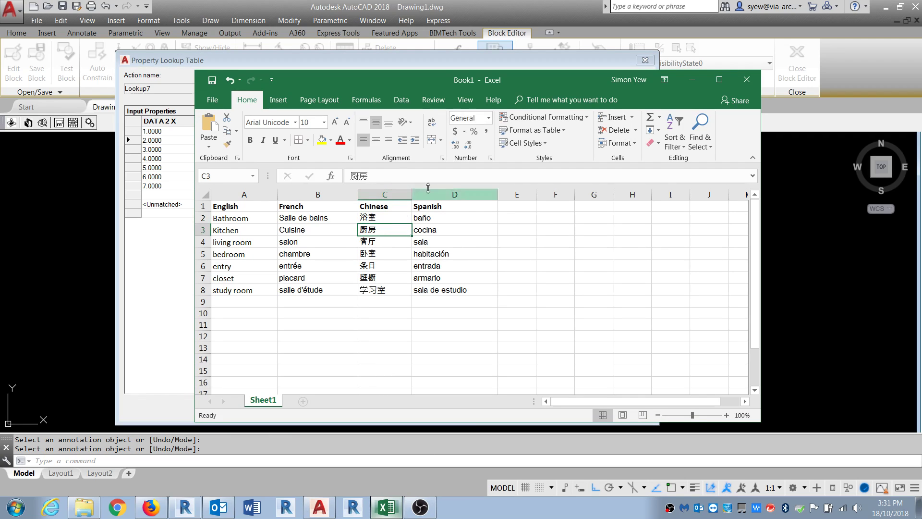
{"action": "key", "text": "ctrl+c"}
{"action": "left_click", "coordinate": [692, 80]}
{"action": "key", "text": "ctrl+v"}
Copy 客厅 and 卧室 from Excel into the Chinese lookup values for inputs 3 and 4.
{"action": "left_click", "coordinate": [387, 507]}
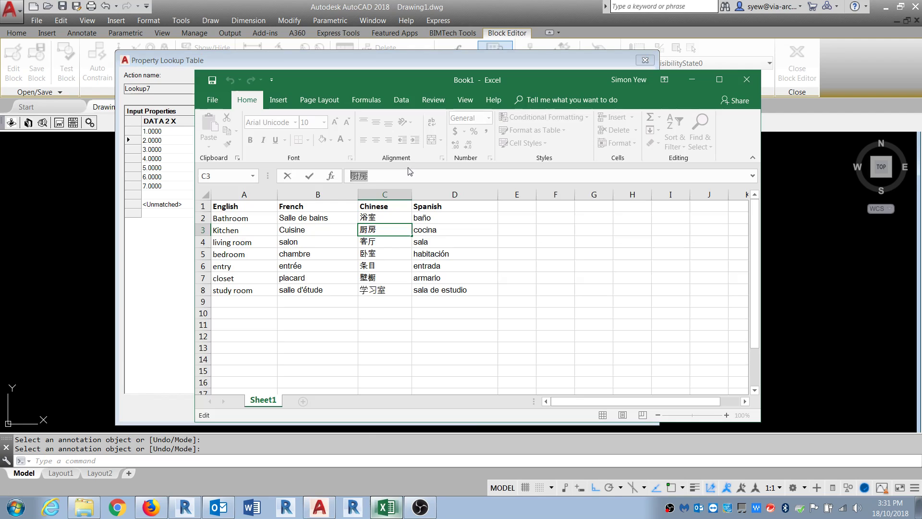
{"action": "key", "text": "Return"}
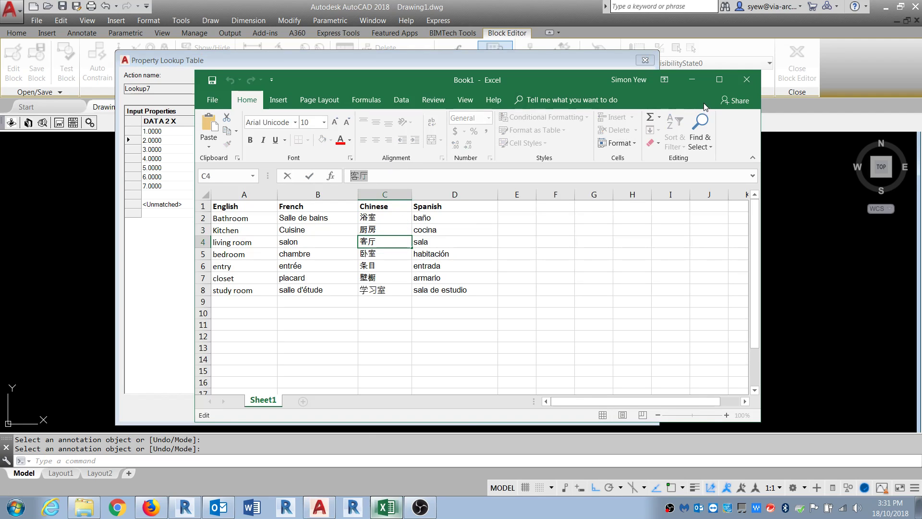
{"action": "left_click", "coordinate": [692, 80]}
{"action": "left_click", "coordinate": [500, 149]}
{"action": "key", "text": "ctrl+v"}
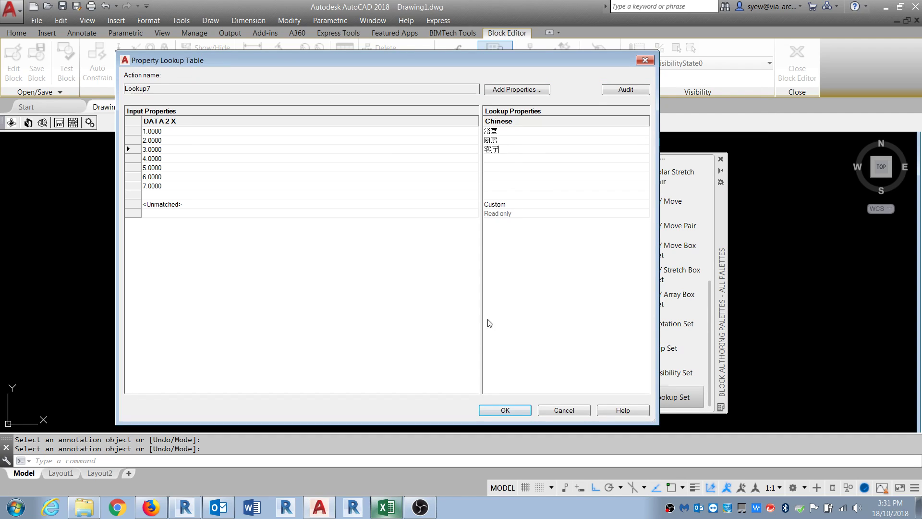
{"action": "left_click", "coordinate": [387, 507]}
{"action": "left_click", "coordinate": [382, 255]}
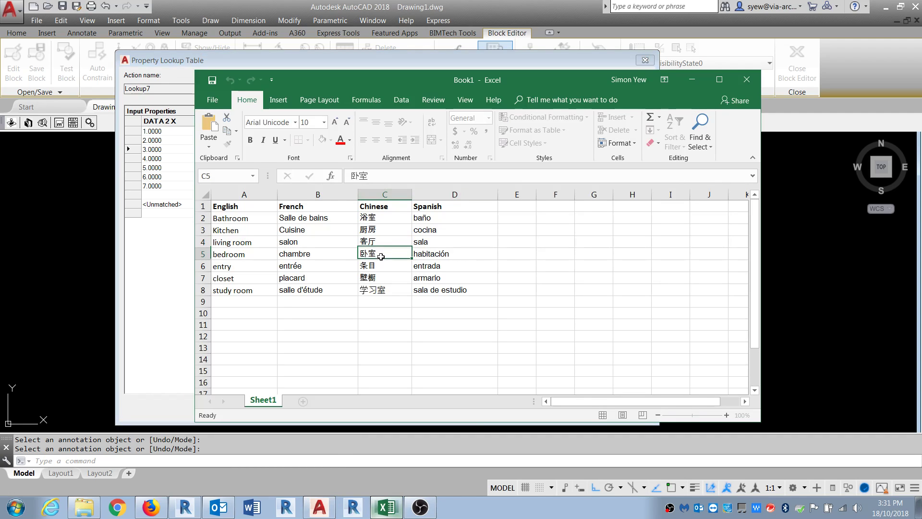
{"action": "left_click", "coordinate": [692, 80]}
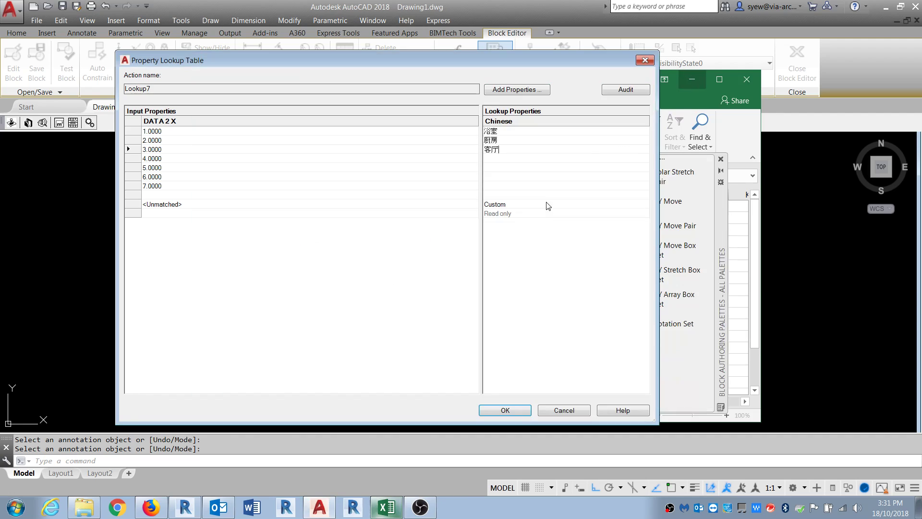
{"action": "key", "text": "Down"}
{"action": "key", "text": "ctrl+v"}
Copy 条目 and 壁橱 from Excel into the Chinese lookup values for inputs 5 and 6.
{"action": "left_click", "coordinate": [387, 507]}
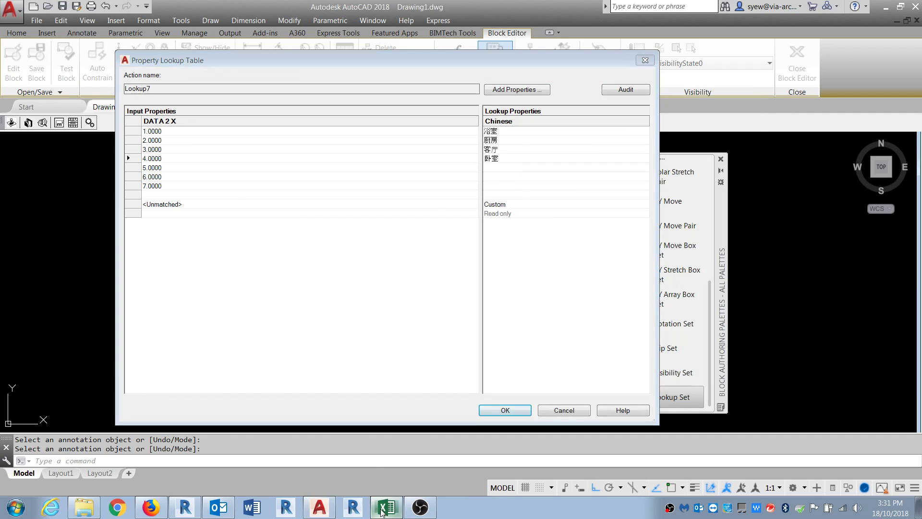
{"action": "key", "text": "Return"}
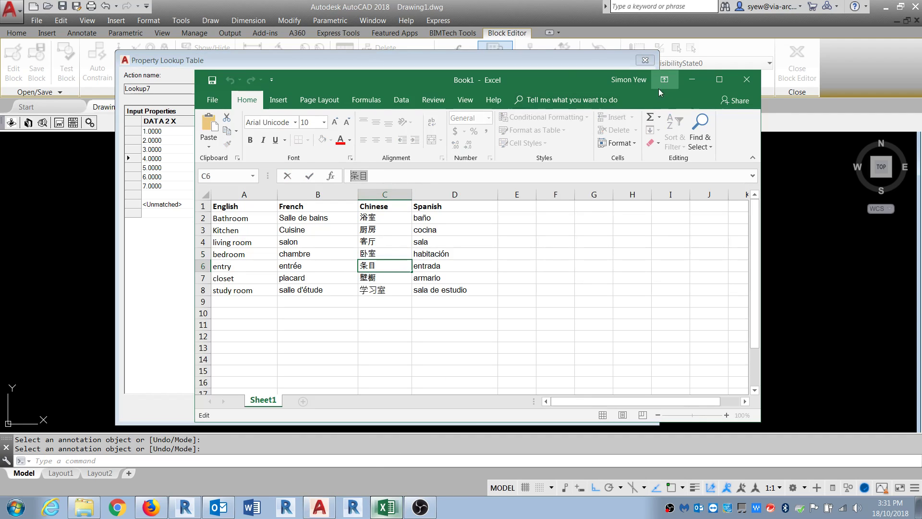
{"action": "left_click", "coordinate": [691, 80]}
{"action": "left_click", "coordinate": [508, 168]}
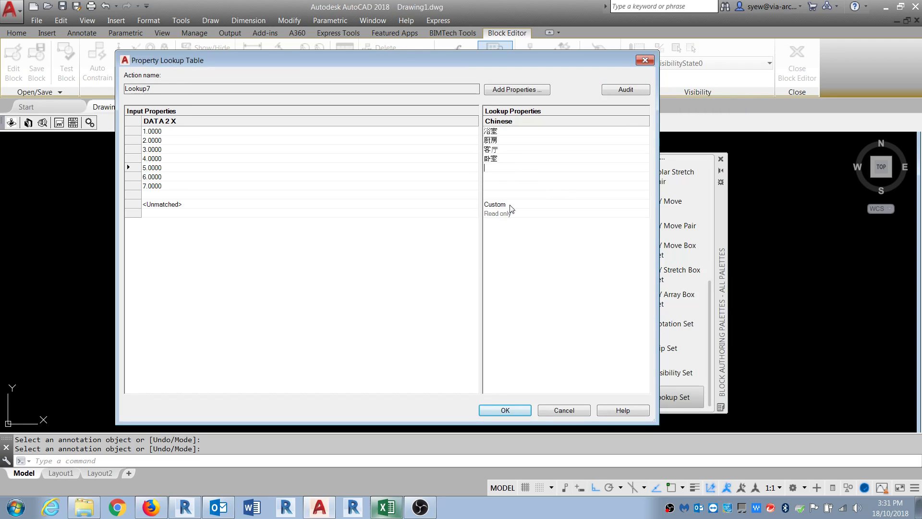
{"action": "left_click", "coordinate": [387, 507]}
{"action": "double_click", "coordinate": [358, 175]}
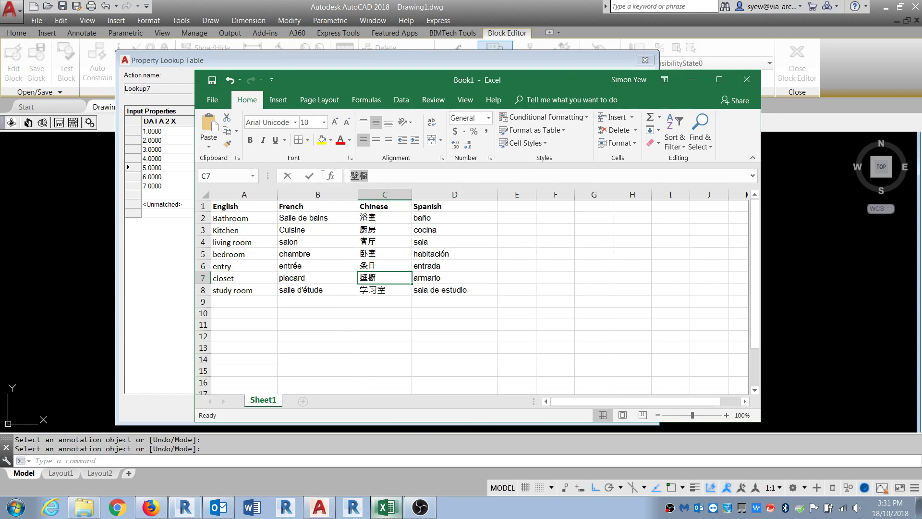
{"action": "left_click", "coordinate": [692, 80]}
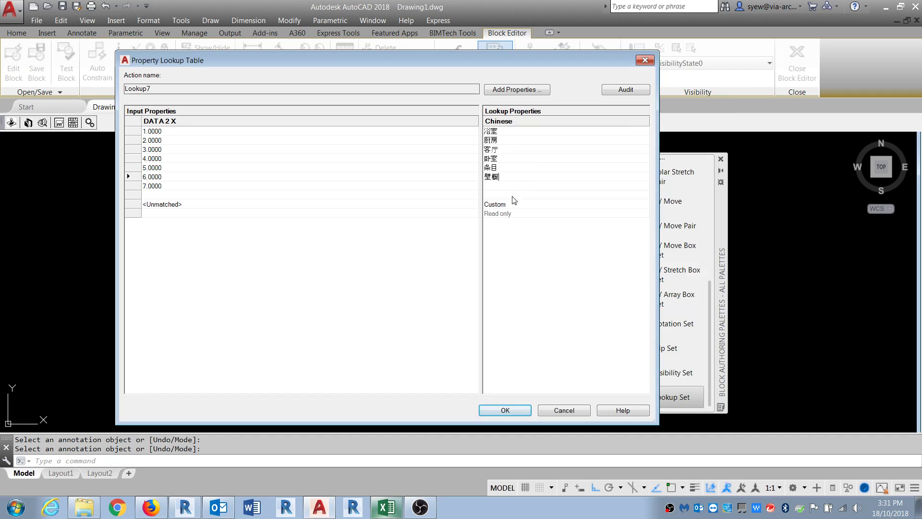
Copy 学习室 from Excel into the Chinese lookup value for input 7 and accept the lookup table.
{"action": "left_click", "coordinate": [387, 506]}
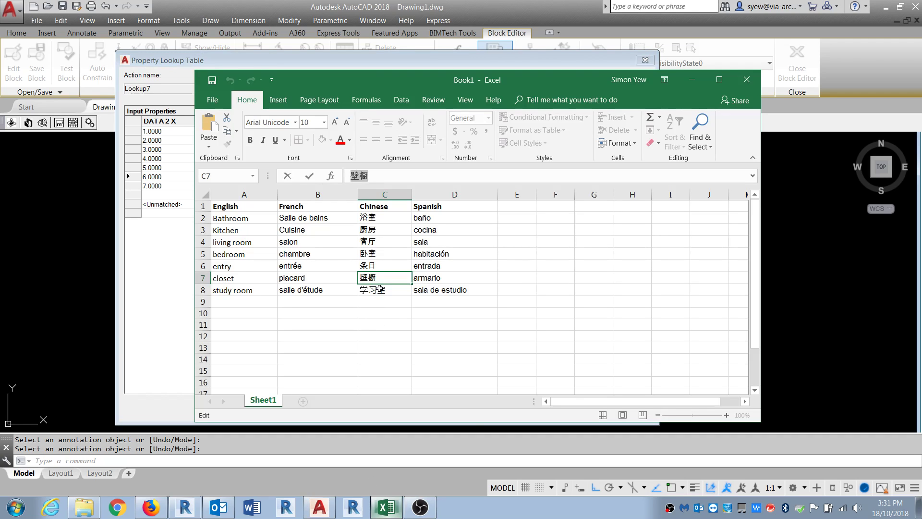
{"action": "left_click", "coordinate": [380, 288]}
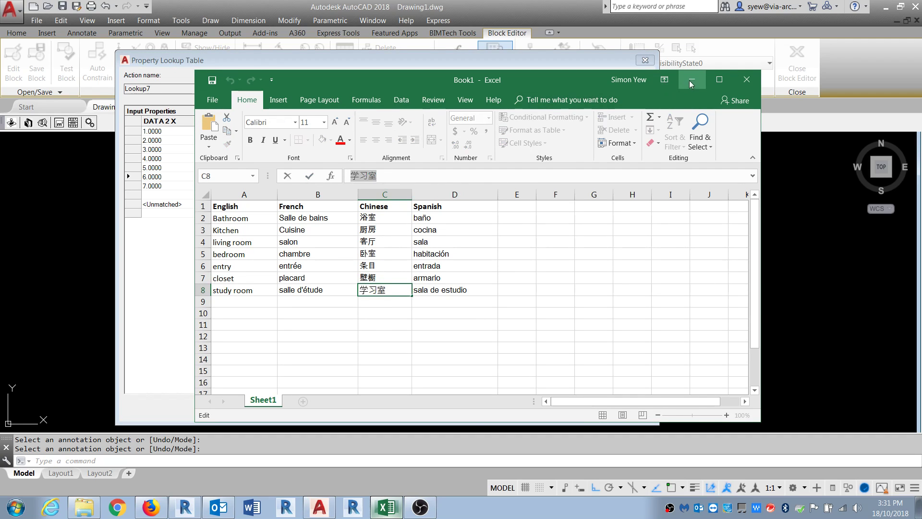
{"action": "left_click", "coordinate": [691, 80]}
{"action": "key", "text": "ctrl+v"}
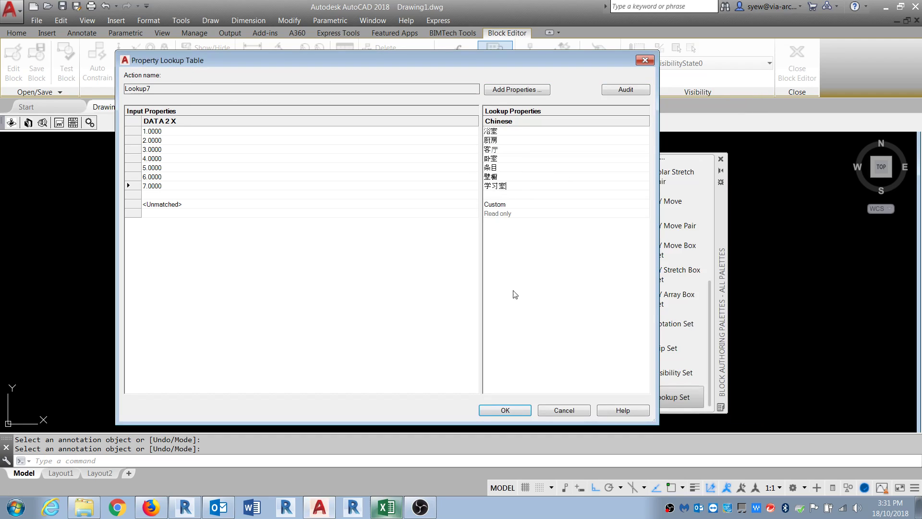
{"action": "left_click", "coordinate": [504, 412]}
Remove the Chinese lookup parameter's grip through its properties, then clear the selection.
{"action": "left_click", "coordinate": [401, 312]}
{"action": "left_click", "coordinate": [384, 348]}
{"action": "type", "text": "pr"}
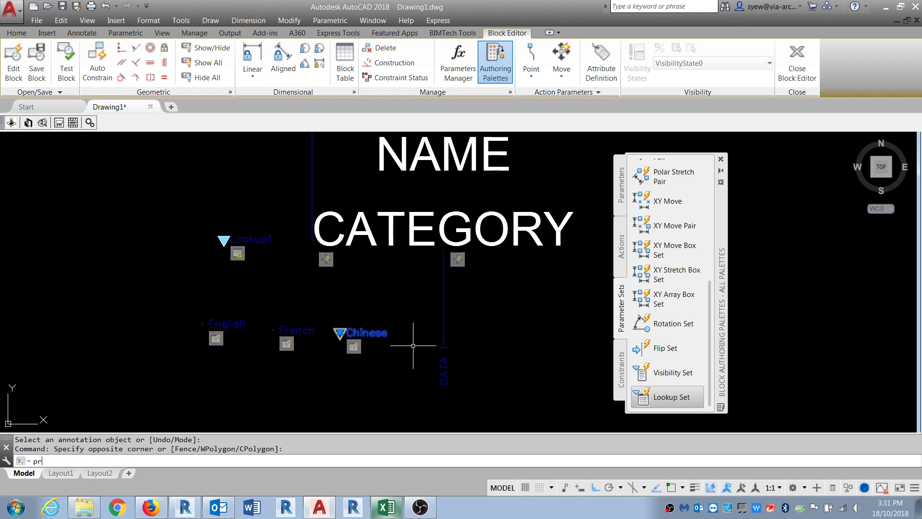
{"action": "key", "text": "Return"}
{"action": "left_click", "coordinate": [225, 291]}
{"action": "left_click", "coordinate": [226, 291]}
{"action": "left_click", "coordinate": [220, 304]}
{"action": "left_click", "coordinate": [7, 7]}
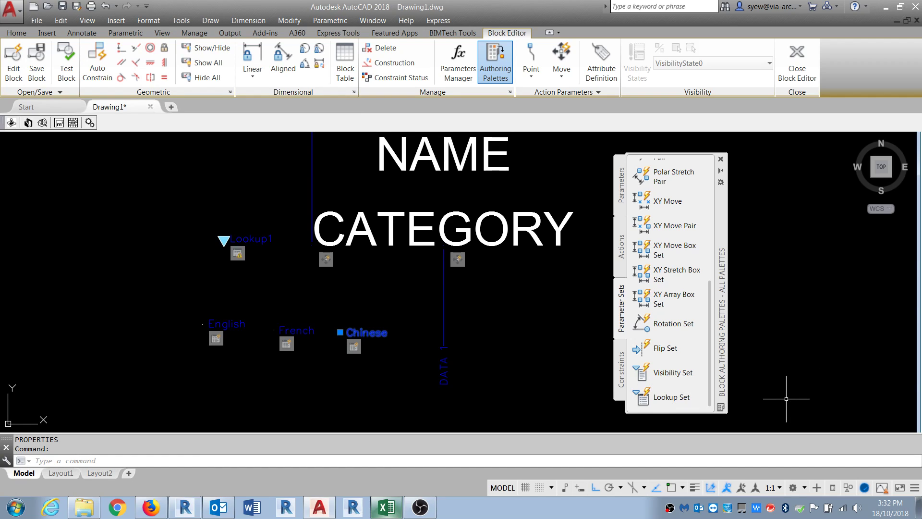
{"action": "key", "text": "Escape"}
{"action": "key", "text": "Escape"}
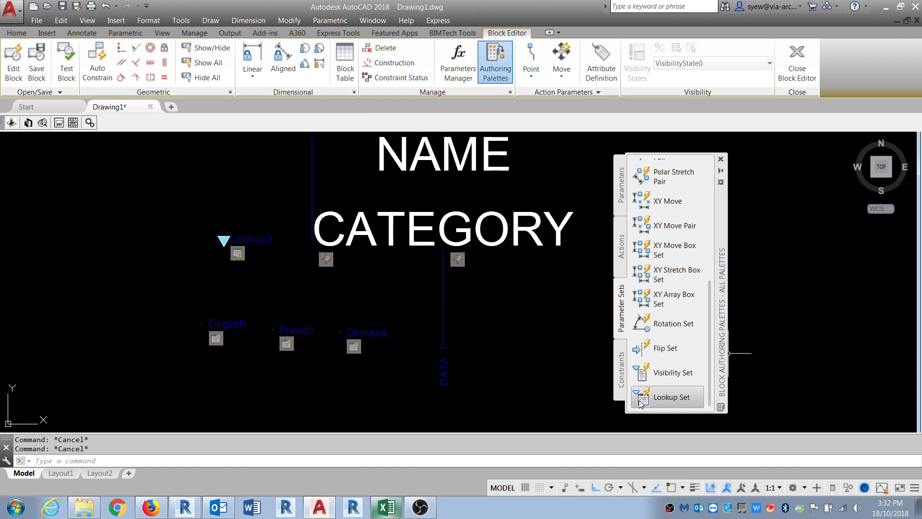
Place a lookup set beside the Chinese parameter and rename its label to Spanish.
{"action": "left_click", "coordinate": [661, 398]}
{"action": "left_click", "coordinate": [404, 342]}
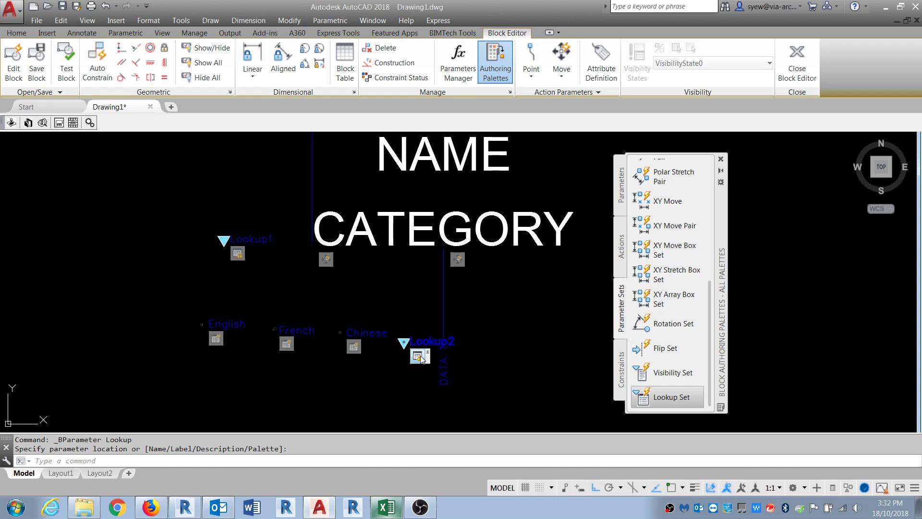
{"action": "type", "text": "ed"}
{"action": "key", "text": "Return"}
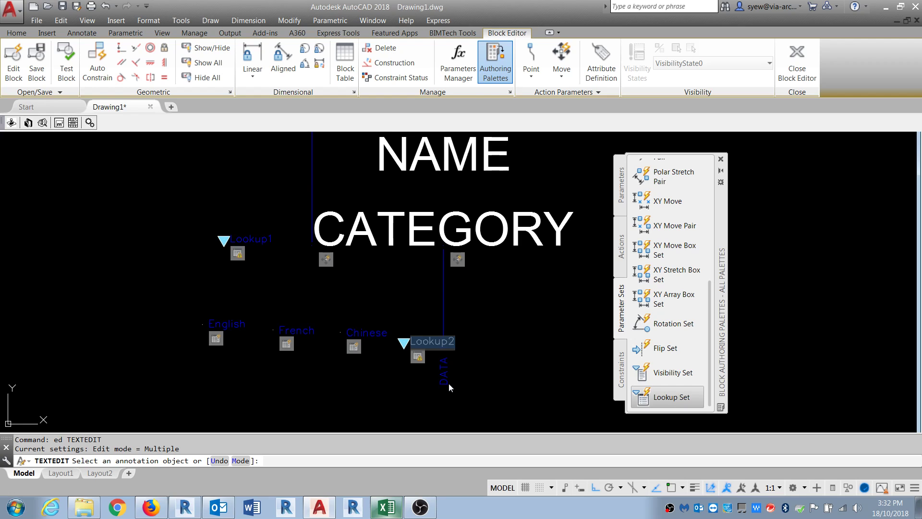
{"action": "left_click", "coordinate": [387, 504]}
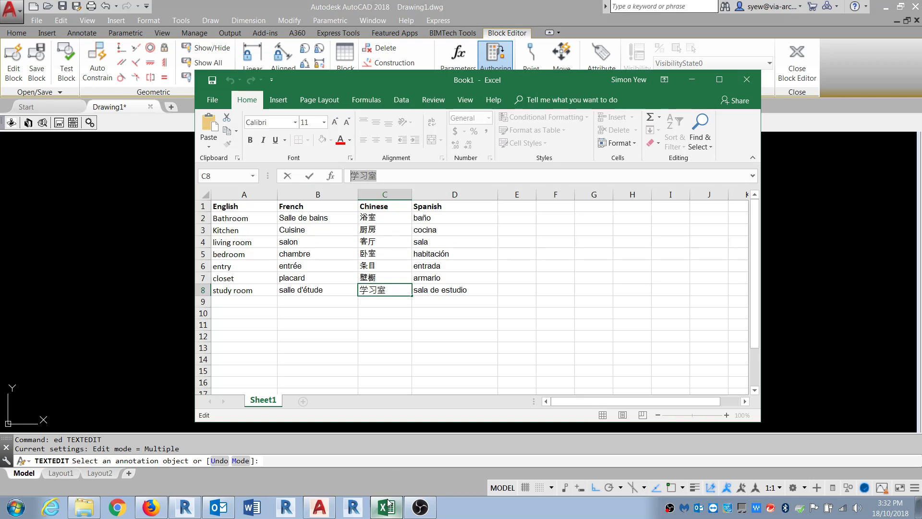
{"action": "left_click", "coordinate": [387, 504]}
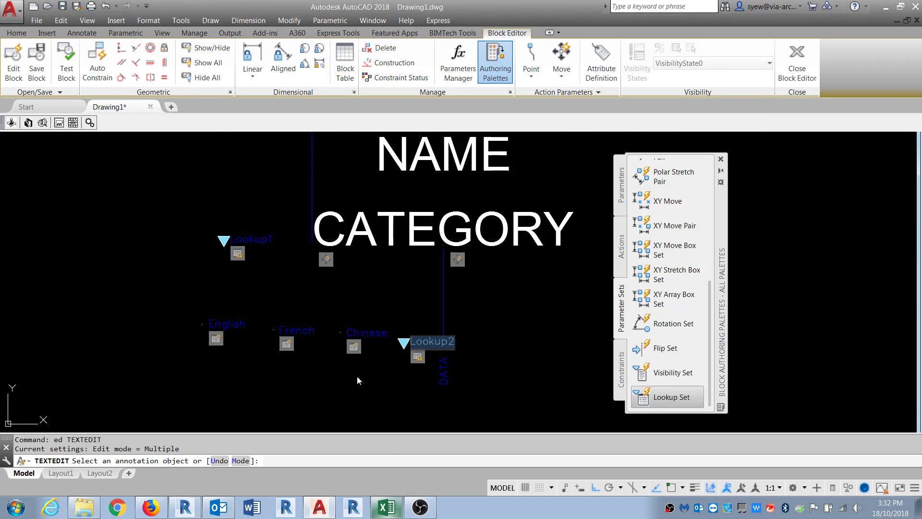
{"action": "type", "text": "S"}
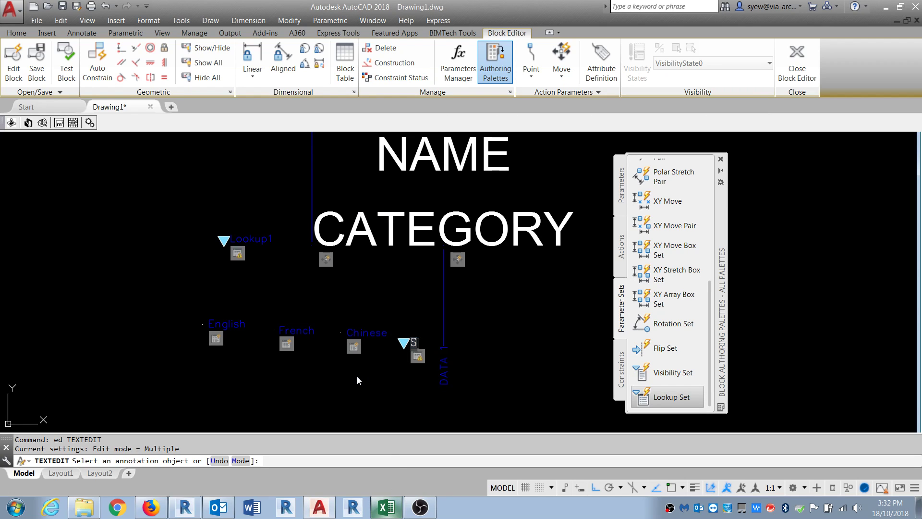
{"action": "type", "text": "panish"}
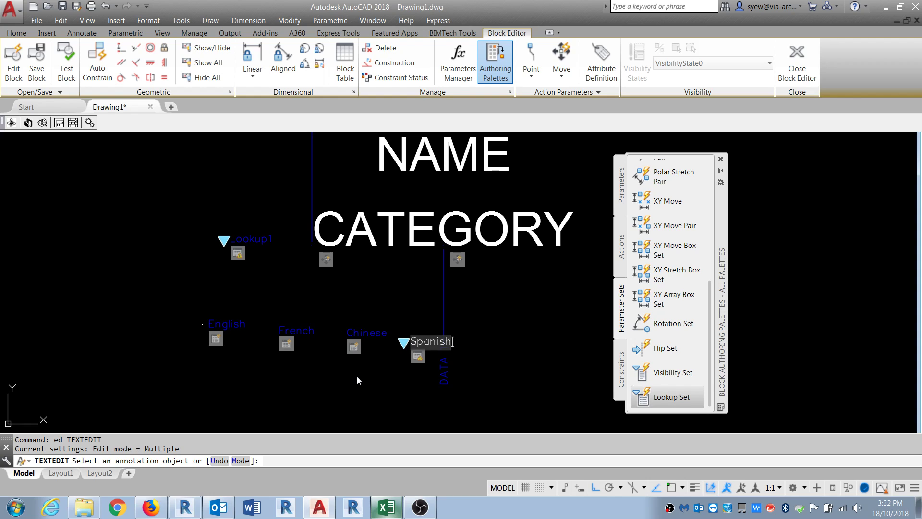
{"action": "left_click", "coordinate": [411, 394]}
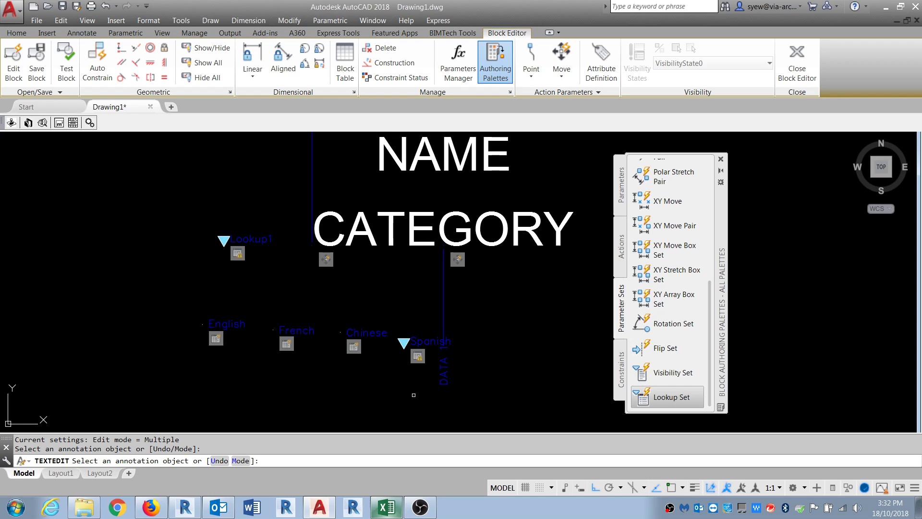
{"action": "key", "text": "Escape"}
{"action": "key", "text": "Escape"}
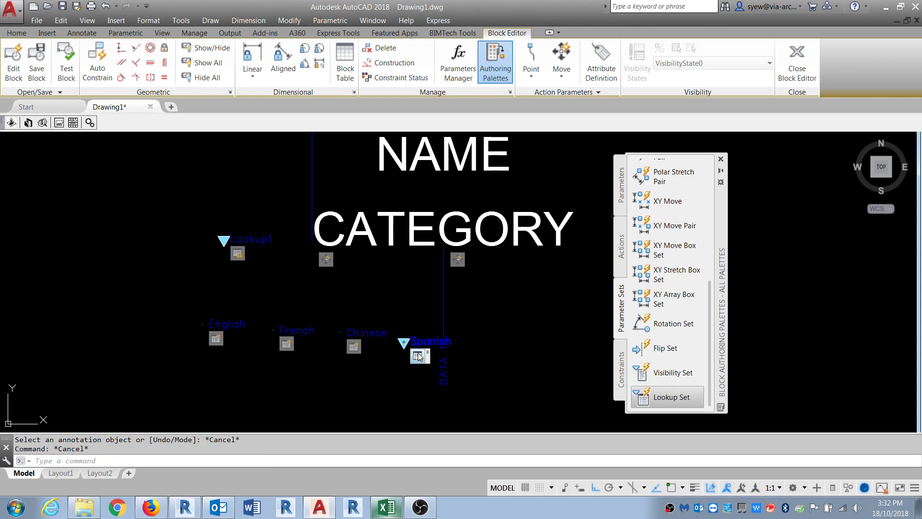
Display the Spanish parameter's lookup table and add DATA 2 Y as an input property.
{"action": "right_click", "coordinate": [417, 355]}
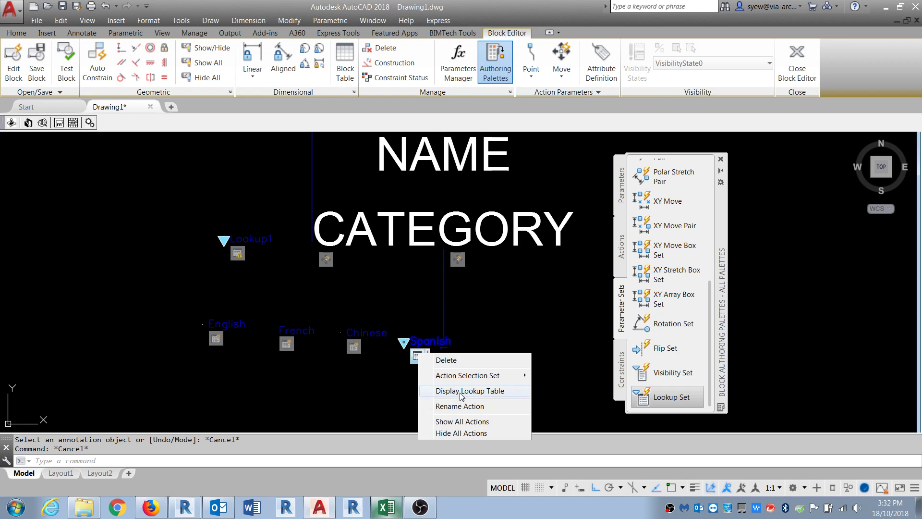
{"action": "left_click", "coordinate": [461, 391]}
{"action": "left_click", "coordinate": [506, 95]}
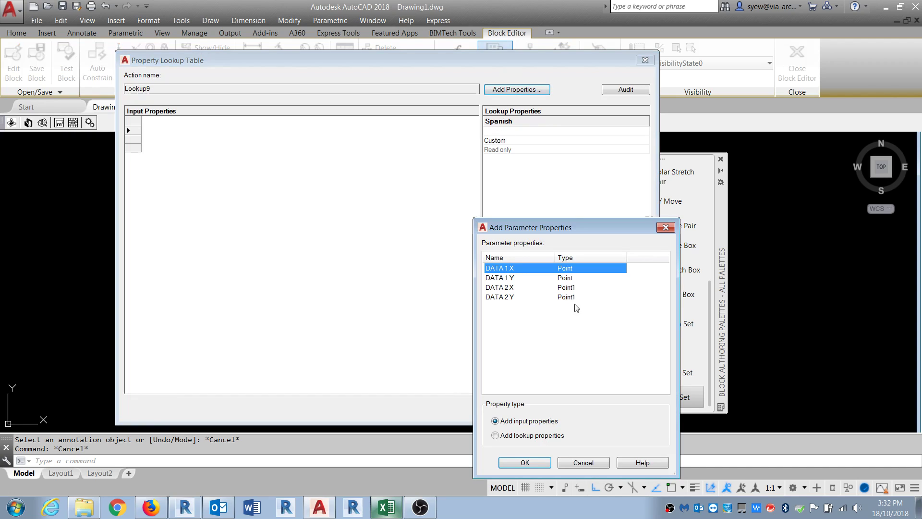
{"action": "left_click", "coordinate": [507, 298]}
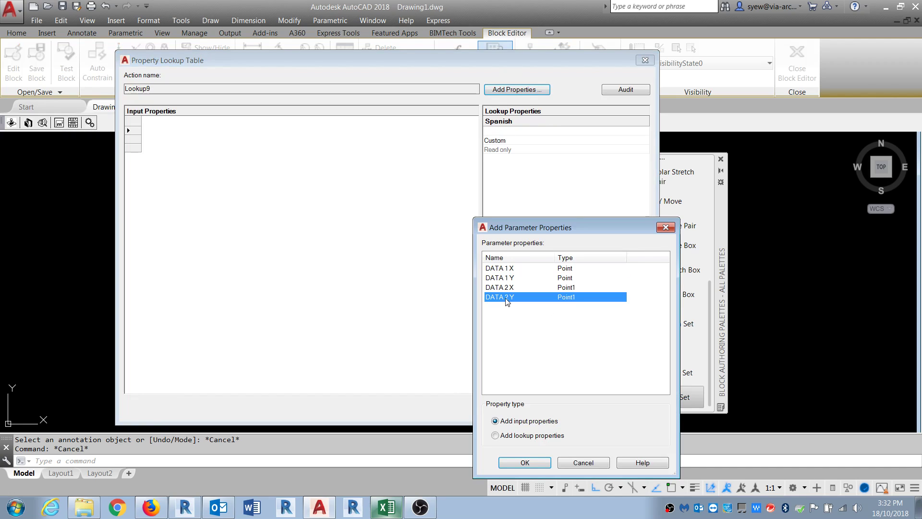
{"action": "left_click", "coordinate": [511, 464]}
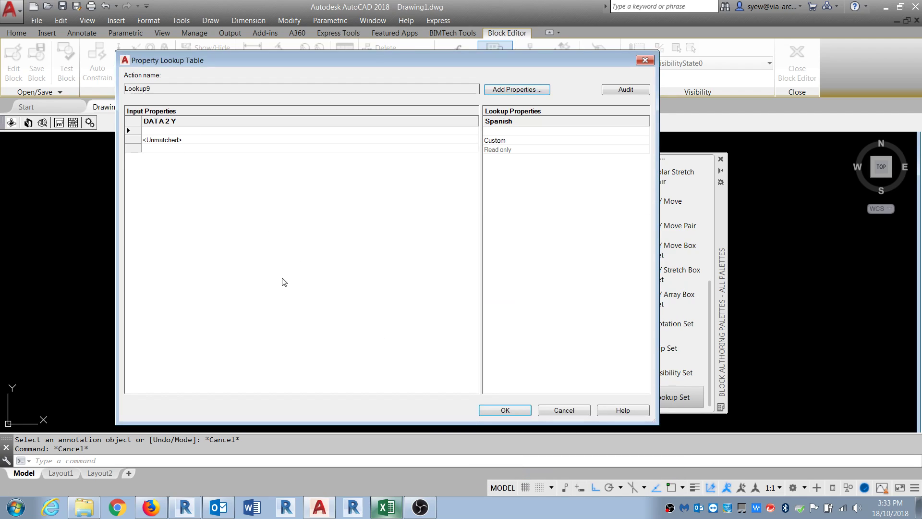
Enter 1 through 7 as the DATA 2 Y input values in the Spanish lookup table.
{"action": "left_click", "coordinate": [144, 128]}
{"action": "type", "text": "1"}
{"action": "key", "text": "Return"}
{"action": "type", "text": "2"}
{"action": "key", "text": "Return"}
{"action": "type", "text": "3"}
{"action": "key", "text": "Return"}
{"action": "type", "text": "4"}
{"action": "key", "text": "Return"}
{"action": "type", "text": "5"}
{"action": "key", "text": "Return"}
{"action": "type", "text": "6"}
{"action": "key", "text": "Return"}
{"action": "type", "text": "7"}
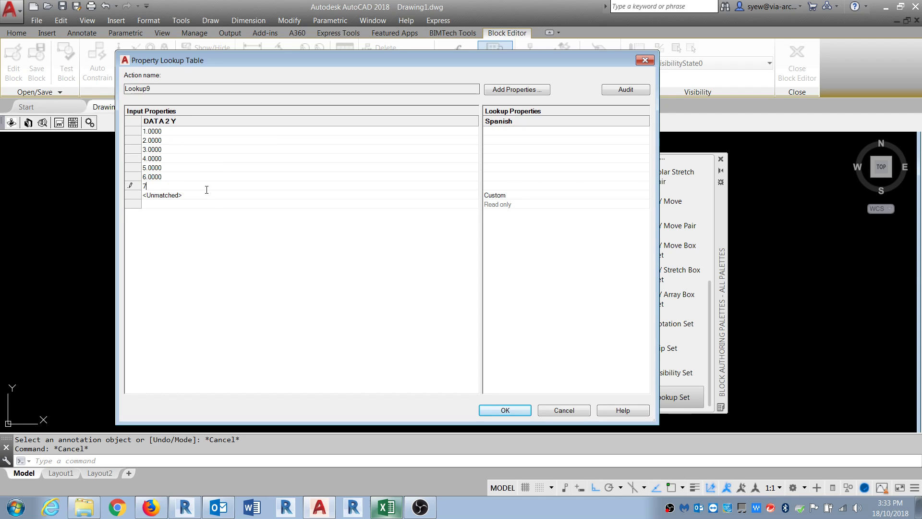
{"action": "key", "text": "Return"}
Copy baño from Excel into the Spanish lookup value for input 1.
{"action": "left_click", "coordinate": [387, 507]}
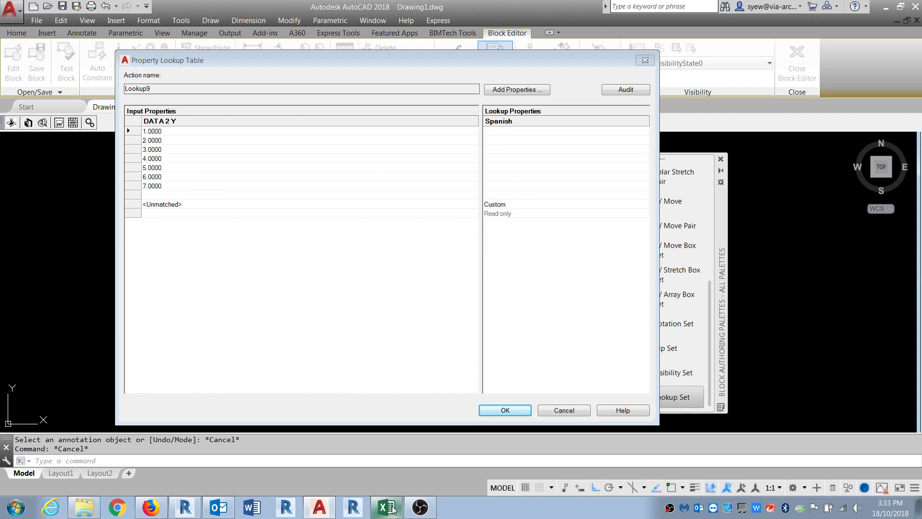
{"action": "left_click", "coordinate": [439, 218]}
{"action": "key", "text": "ctrl+c"}
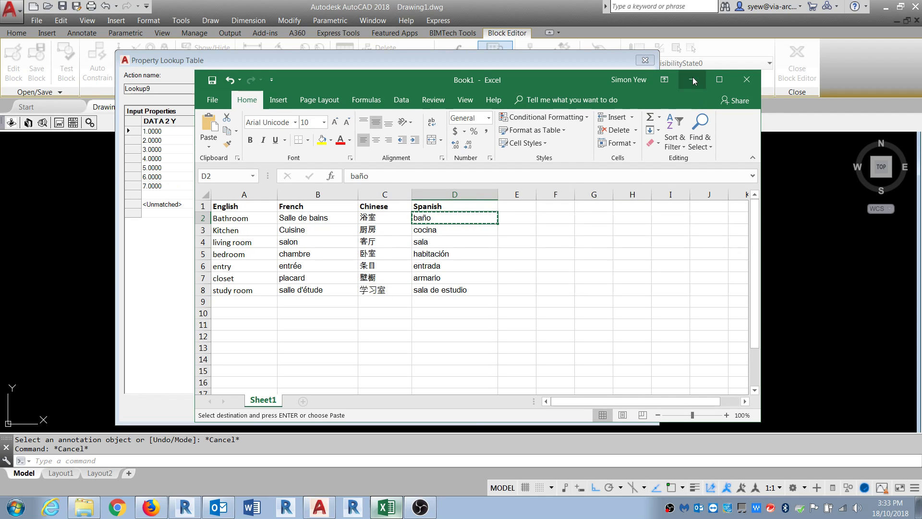
{"action": "left_click", "coordinate": [692, 79]}
{"action": "left_click", "coordinate": [509, 132]}
{"action": "key", "text": "ctrl+v"}
{"action": "key", "text": "Return"}
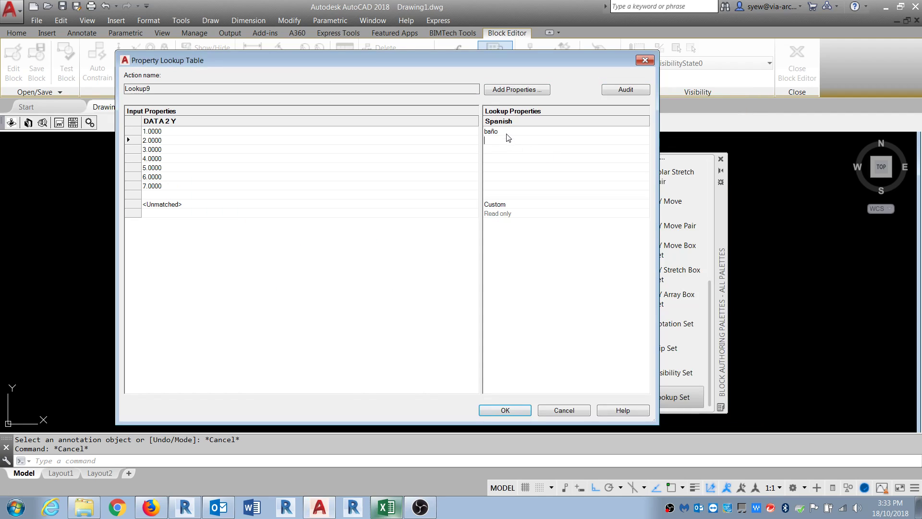
Copy cocina from Excel into the Spanish lookup value for input 2, and capitalize the first two values as Baño and Cocina.
{"action": "left_click", "coordinate": [387, 507]}
{"action": "left_click", "coordinate": [440, 229]}
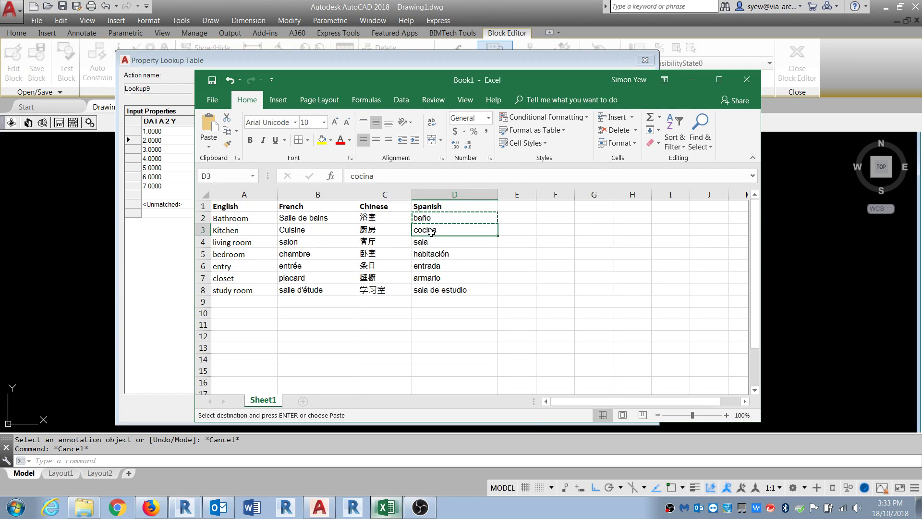
{"action": "double_click", "coordinate": [362, 176]}
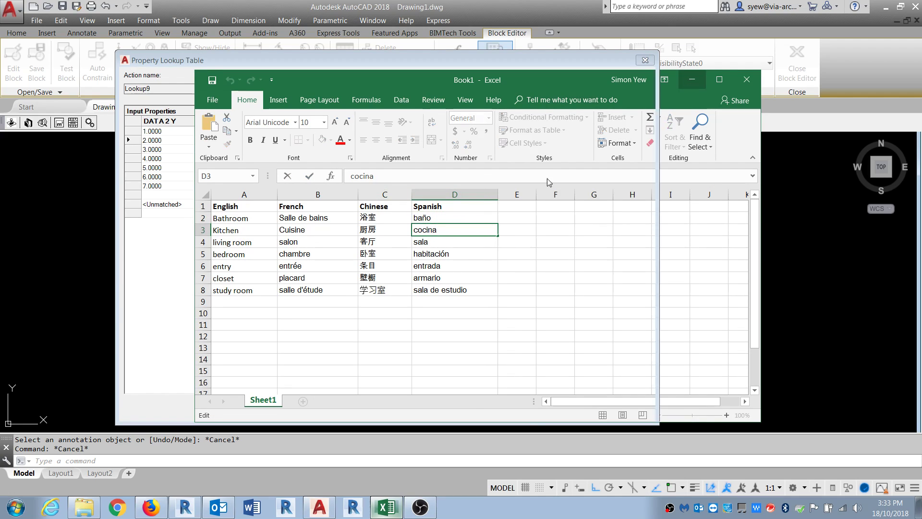
{"action": "left_click", "coordinate": [687, 81]}
{"action": "left_click", "coordinate": [486, 140]}
{"action": "key", "text": "ctrl+v"}
{"action": "type", "text": "C"}
{"action": "left_click", "coordinate": [487, 131]}
{"action": "left_click", "coordinate": [487, 132]}
{"action": "type", "text": "Baño"}
{"action": "left_click", "coordinate": [496, 149]}
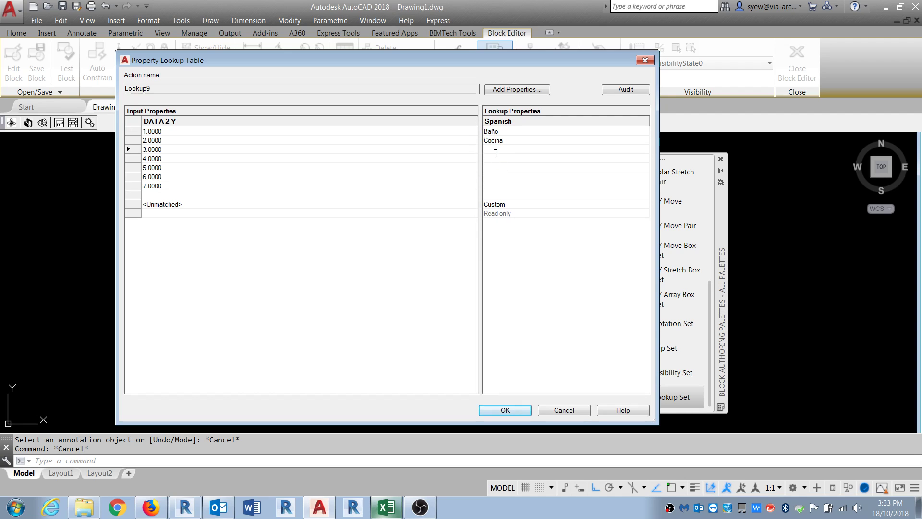
Copy sala from Excel into the Spanish lookup value for input 3 and capitalize it as Sala.
{"action": "left_click", "coordinate": [387, 506]}
{"action": "left_click", "coordinate": [429, 245]}
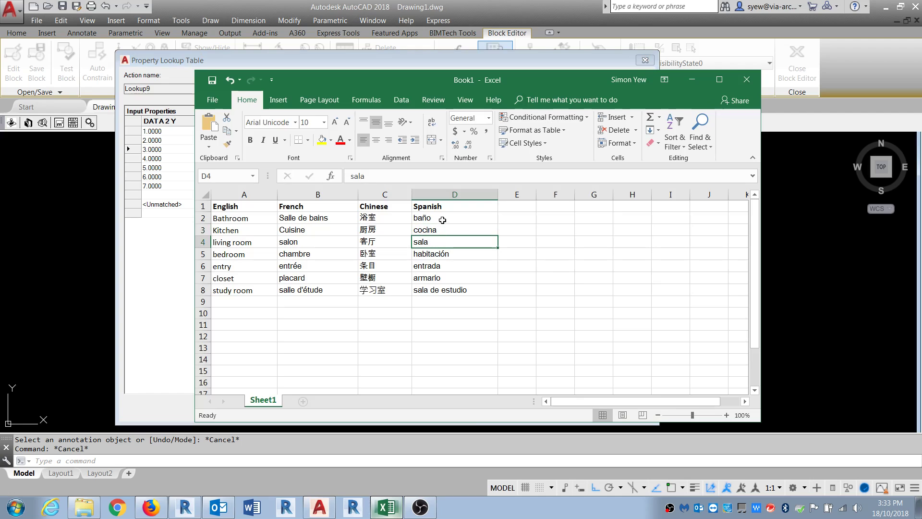
{"action": "left_click", "coordinate": [696, 87]}
{"action": "key", "text": "ctrl+v"}
{"action": "type", "text": "S"}
Copy habitación from Excel into the Spanish lookup value for input 4 and capitalize it as Habitación.
{"action": "left_click", "coordinate": [387, 507]}
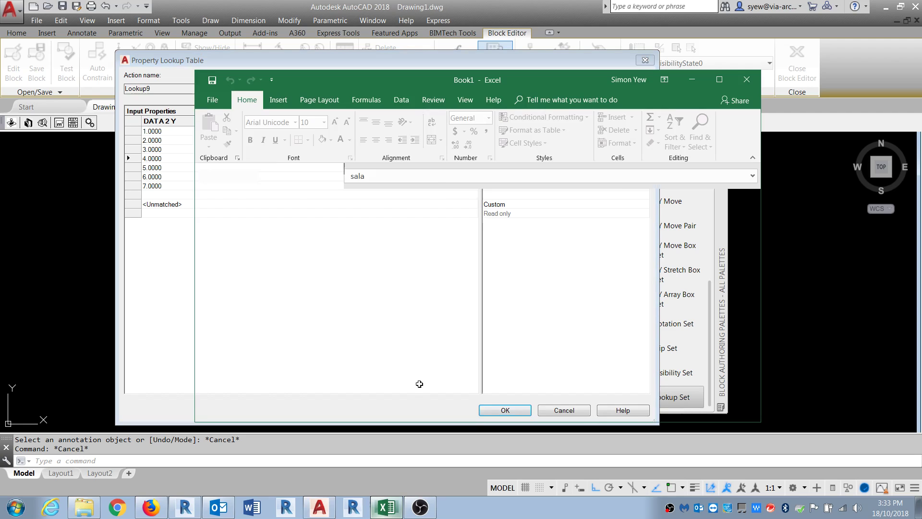
{"action": "left_click", "coordinate": [445, 254]}
{"action": "double_click", "coordinate": [411, 179]}
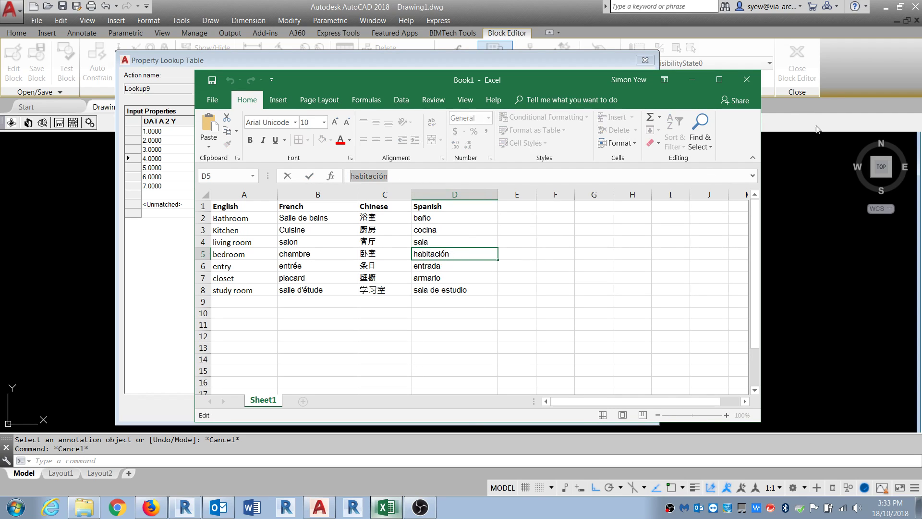
{"action": "left_click", "coordinate": [691, 79]}
{"action": "left_click", "coordinate": [489, 159]}
{"action": "key", "text": "ctrl+v"}
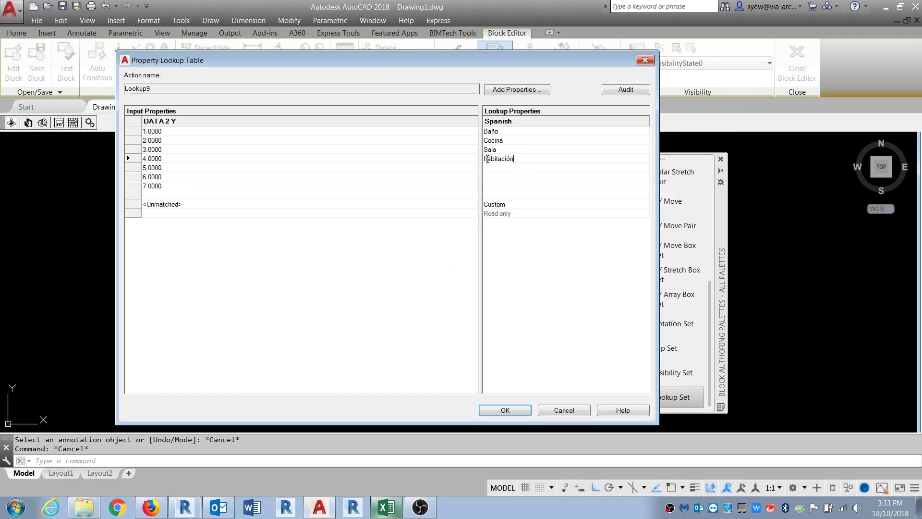
{"action": "type", "text": "H"}
{"action": "left_click", "coordinate": [503, 168]}
Copy entrada from Excel into the Spanish lookup value for input 5 and capitalize it as Entrada.
{"action": "left_click", "coordinate": [387, 506]}
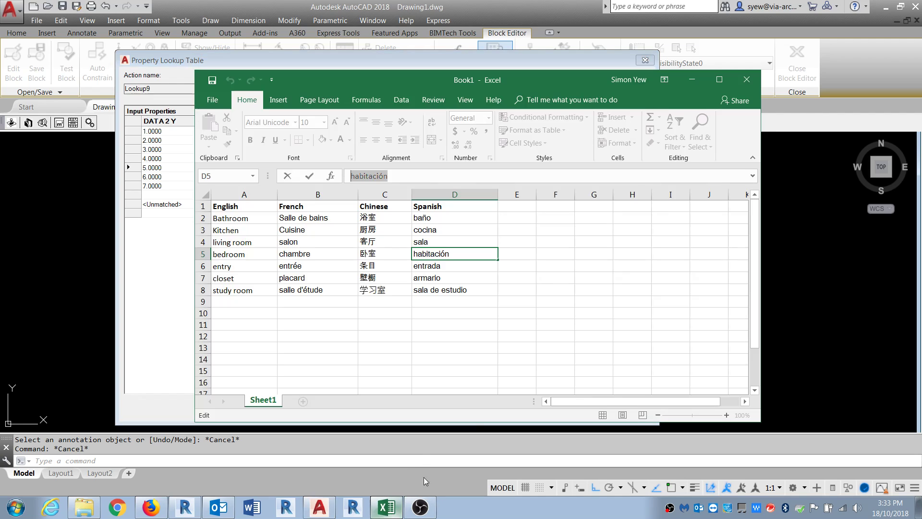
{"action": "left_click", "coordinate": [445, 265]}
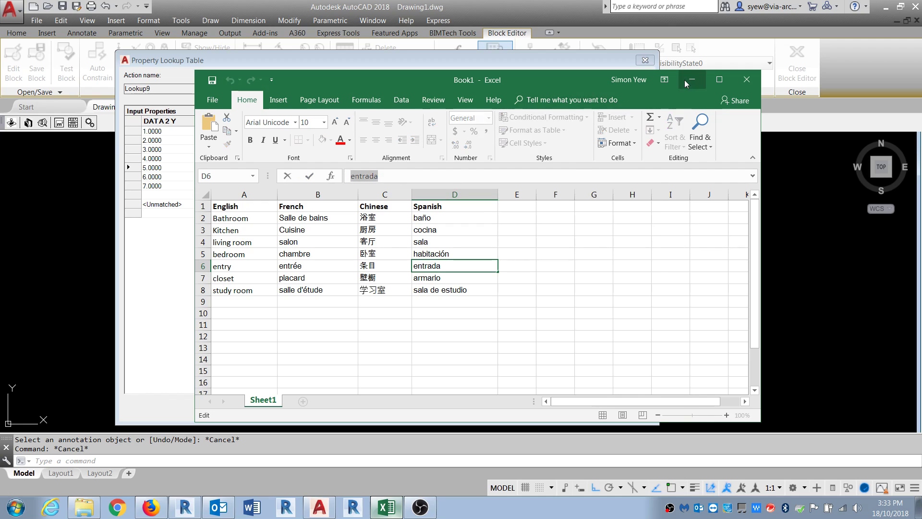
{"action": "left_click", "coordinate": [690, 79]}
{"action": "key", "text": "ctrl+v"}
{"action": "left_click_drag", "start_coordinate": [489, 167], "coordinate": [479, 169]}
{"action": "type", "text": "E"}
Copy armario from Excel into the Spanish lookup value for input 6 and capitalize it as Armario.
{"action": "left_click", "coordinate": [504, 177]}
{"action": "left_click", "coordinate": [387, 507]}
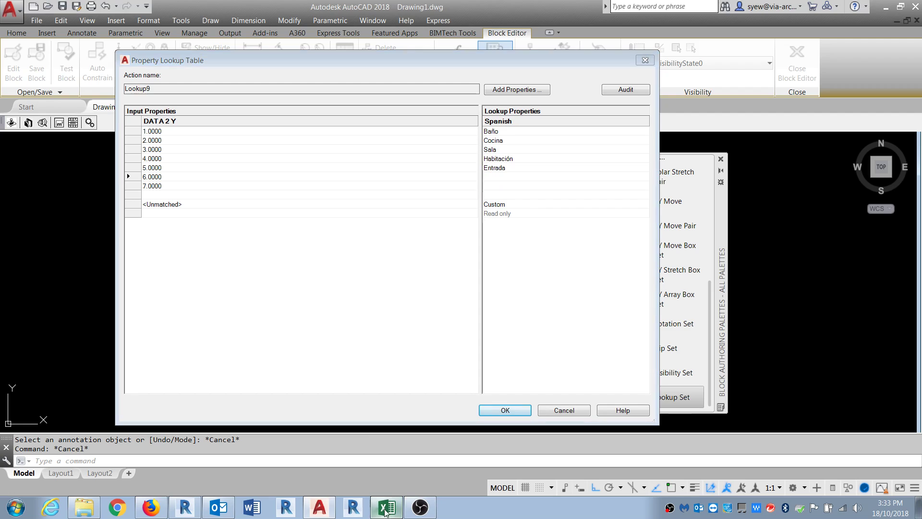
{"action": "left_click", "coordinate": [445, 282]}
{"action": "left_click_drag", "start_coordinate": [351, 176], "coordinate": [378, 175]}
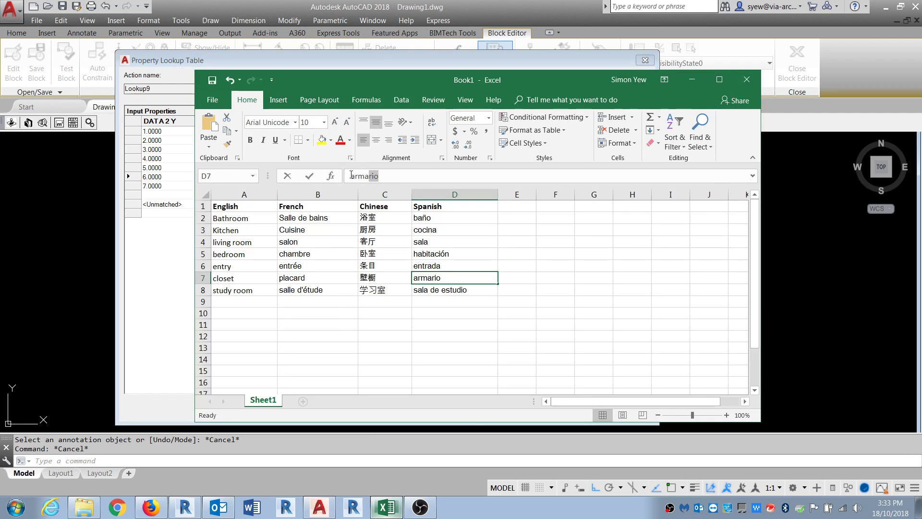
{"action": "key", "text": "ctrl+c"}
{"action": "left_click", "coordinate": [690, 79]}
{"action": "key", "text": "ctrl+v"}
{"action": "key", "text": "Return"}
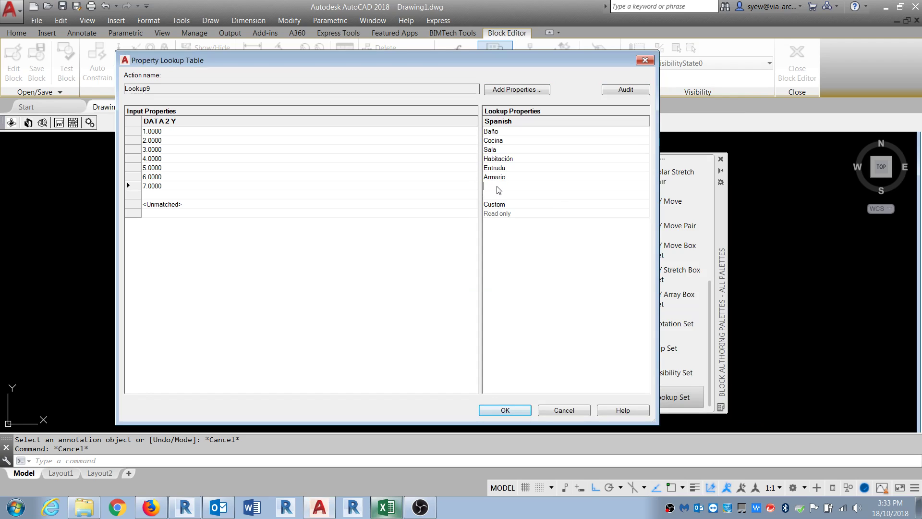
Copy sala de estudio from Excel into the Spanish lookup value for input 7, capitalize it as Sala de estudio, and accept the table.
{"action": "left_click", "coordinate": [387, 508]}
{"action": "left_click", "coordinate": [460, 285]}
{"action": "left_click_drag", "start_coordinate": [351, 176], "coordinate": [401, 176]}
{"action": "key", "text": "ctrl+c"}
{"action": "left_click", "coordinate": [691, 79]}
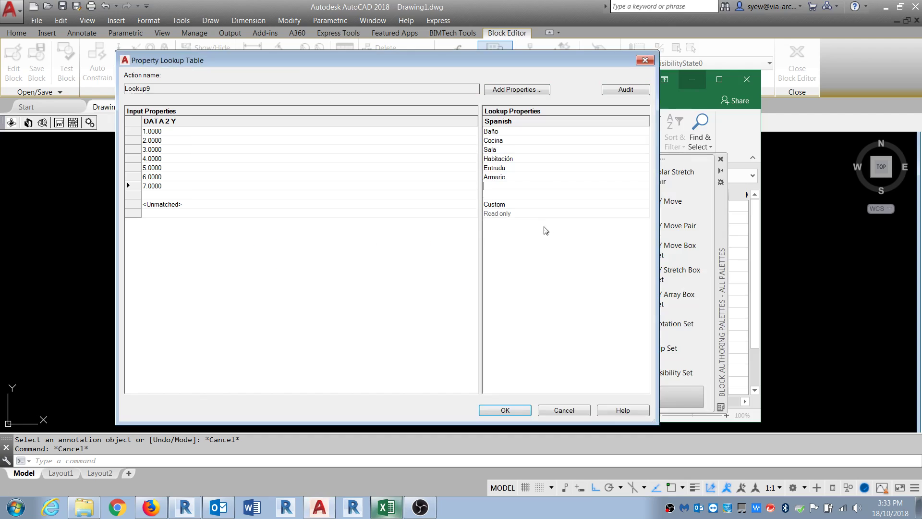
{"action": "key", "text": "ctrl+v"}
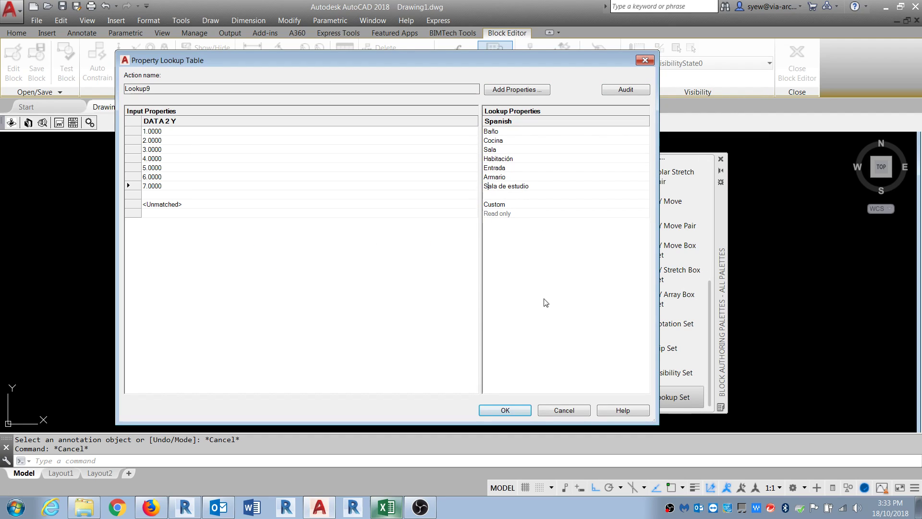
{"action": "left_click", "coordinate": [506, 411]}
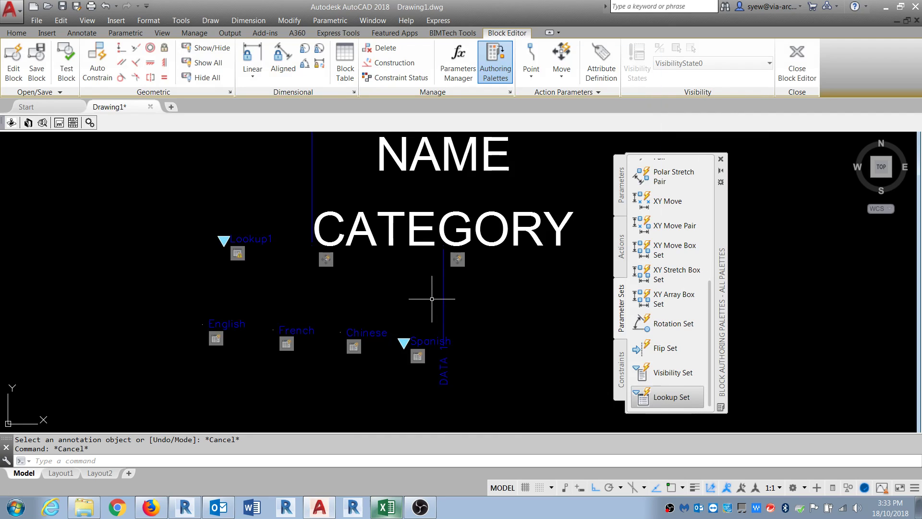
Set the Spanish lookup parameter's number of grips to 0.
{"action": "left_click", "coordinate": [421, 340]}
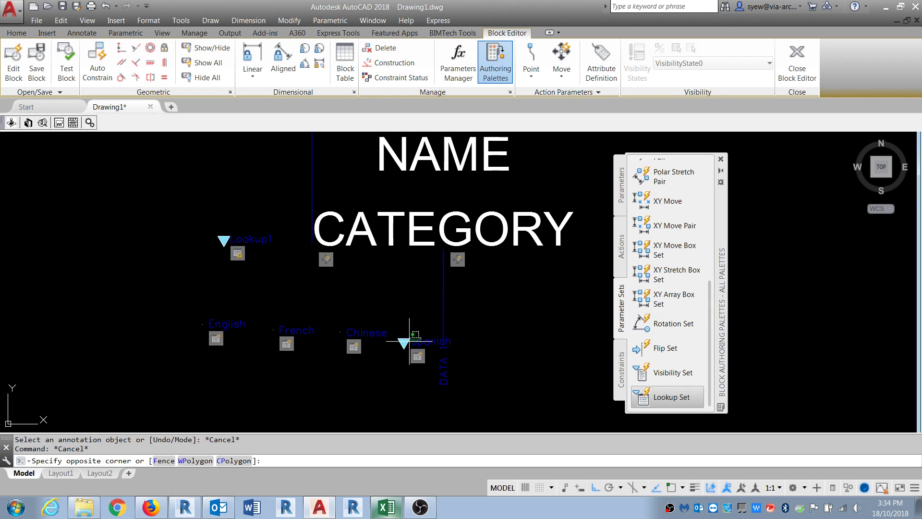
{"action": "key", "text": "ctrl+1"}
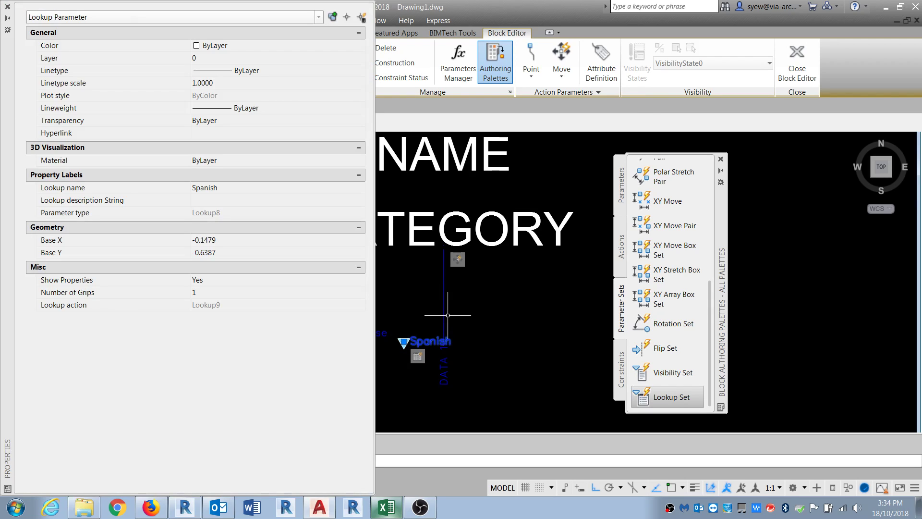
{"action": "left_click", "coordinate": [220, 295]}
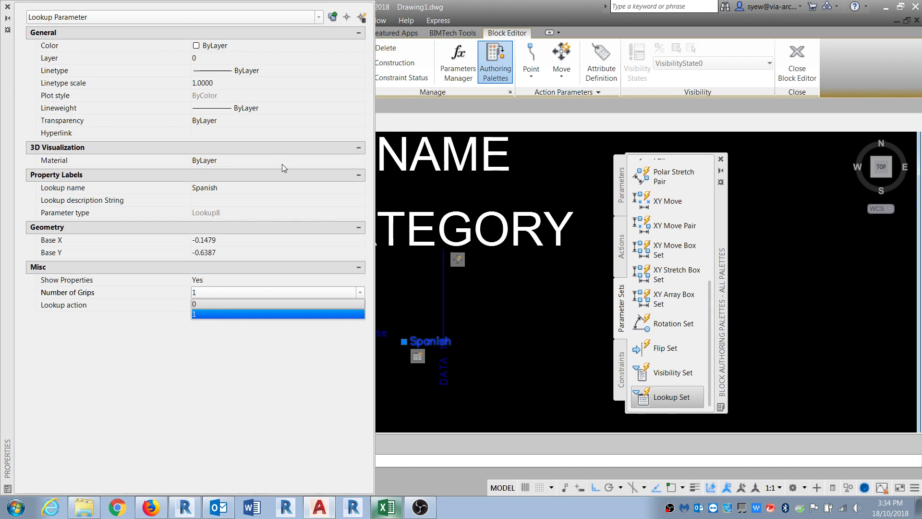
{"action": "left_click", "coordinate": [211, 304]}
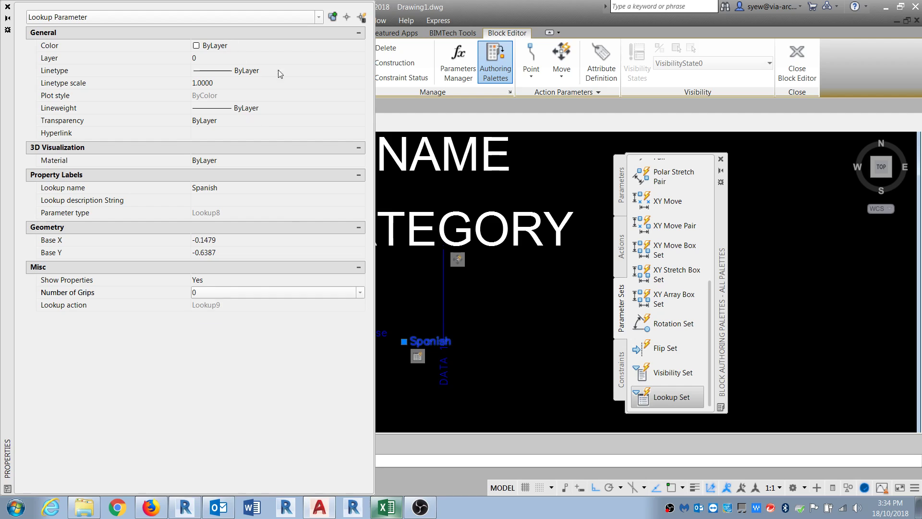
{"action": "left_click", "coordinate": [7, 6]}
Open the Lookup1 action's lookup table and add DATA 1 X, DATA 1 Y, DATA 2 X and DATA 2 Y as input properties.
{"action": "left_click", "coordinate": [238, 253]}
{"action": "right_click", "coordinate": [238, 253]}
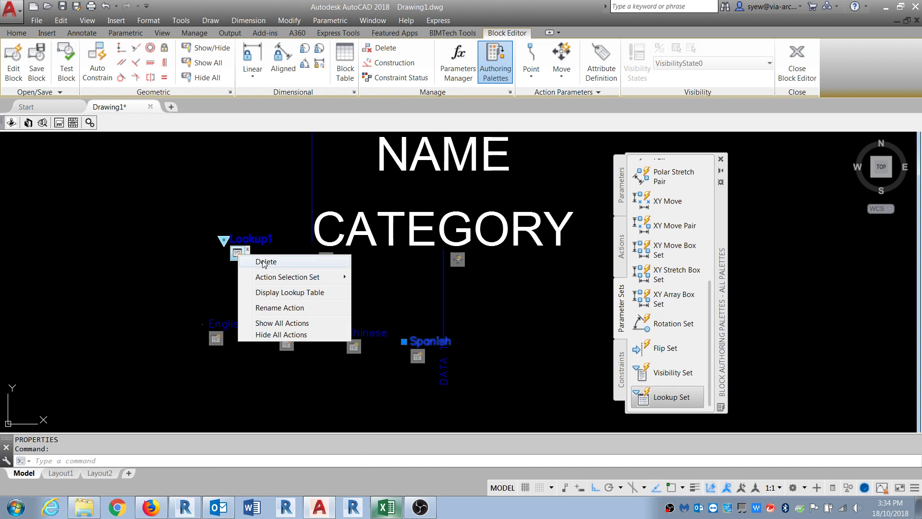
{"action": "left_click", "coordinate": [286, 293]}
{"action": "left_click", "coordinate": [515, 89]}
{"action": "left_click", "coordinate": [504, 296], "text": "shift"}
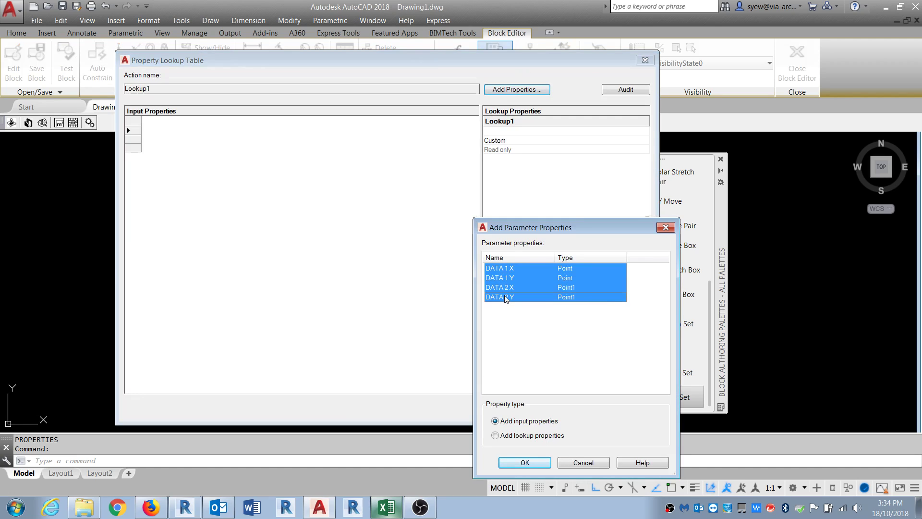
{"action": "left_click", "coordinate": [525, 462]}
Enter 1 for all four input properties in the first row of the Lookup1 table.
{"action": "type", "text": "1"}
{"action": "left_click", "coordinate": [263, 132]}
{"action": "type", "text": "1"}
{"action": "left_click", "coordinate": [199, 135]}
{"action": "type", "text": "1"}
{"action": "left_click", "coordinate": [313, 135]}
{"action": "type", "text": "1"}
Enter 2 for all four input properties in the second row of the Lookup1 table.
{"action": "left_click", "coordinate": [177, 141]}
{"action": "type", "text": "2"}
{"action": "left_click", "coordinate": [219, 141]}
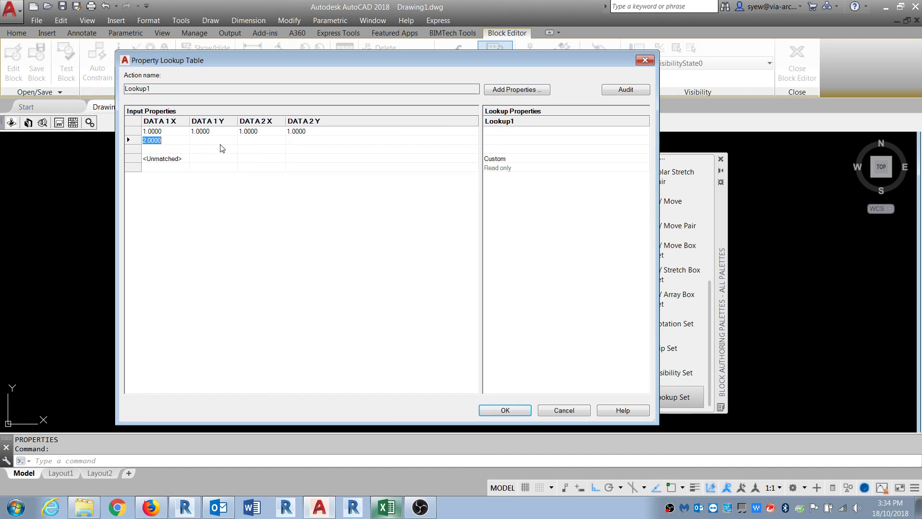
{"action": "type", "text": "2"}
{"action": "left_click", "coordinate": [263, 139]}
{"action": "type", "text": "2"}
{"action": "left_click", "coordinate": [313, 140]}
{"action": "type", "text": "2"}
Enter 3 for all four input properties in the third row of the Lookup1 table.
{"action": "left_click", "coordinate": [179, 149]}
{"action": "type", "text": "3"}
{"action": "left_click", "coordinate": [217, 150]}
{"action": "type", "text": "3"}
{"action": "left_click", "coordinate": [257, 150]}
{"action": "type", "text": "3"}
{"action": "left_click", "coordinate": [302, 150]}
{"action": "type", "text": "4"}
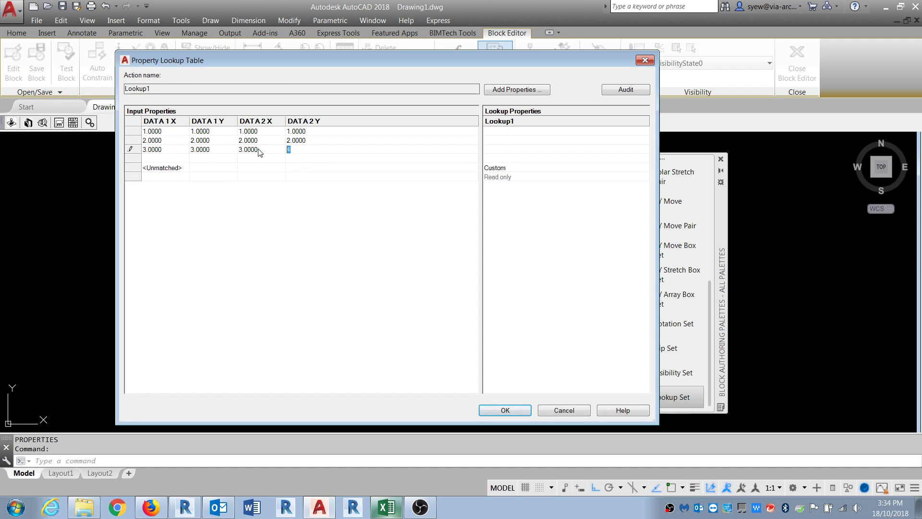
Enter 4 for all four input properties in the fourth row of the Lookup1 table.
{"action": "left_click", "coordinate": [164, 159]}
{"action": "type", "text": "4"}
{"action": "left_click", "coordinate": [208, 159]}
{"action": "type", "text": "4"}
{"action": "left_click", "coordinate": [263, 157]}
{"action": "type", "text": "4"}
{"action": "left_click", "coordinate": [305, 158]}
{"action": "type", "text": "4"}
Enter 5 for all four input properties in the fifth row of the Lookup1 table.
{"action": "left_click", "coordinate": [170, 167]}
{"action": "type", "text": "5"}
{"action": "left_click", "coordinate": [207, 167]}
{"action": "type", "text": "5"}
{"action": "left_click", "coordinate": [263, 167]}
{"action": "type", "text": "5"}
{"action": "left_click", "coordinate": [312, 168]}
Enter 6 for all four input properties in the sixth row of the Lookup1 table.
{"action": "left_click", "coordinate": [170, 177]}
{"action": "type", "text": "6"}
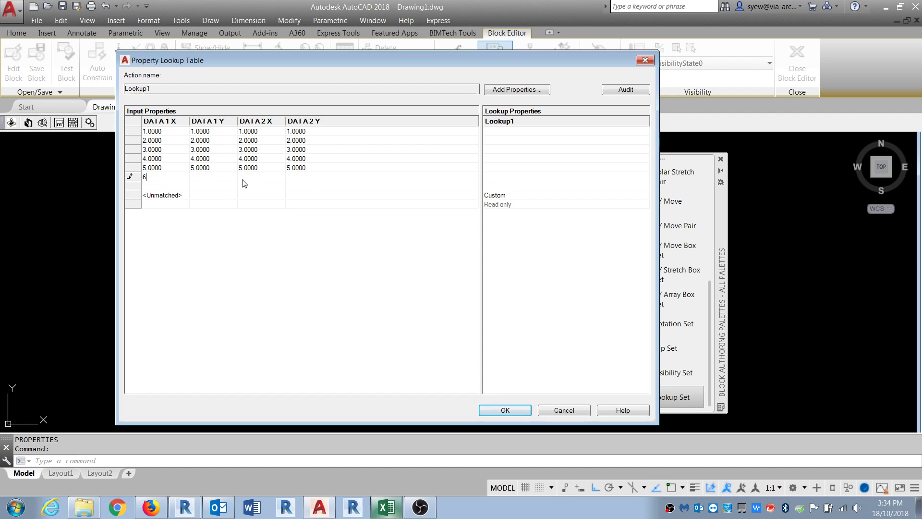
{"action": "left_click", "coordinate": [201, 177]}
{"action": "type", "text": "6"}
{"action": "left_click", "coordinate": [261, 177]}
{"action": "type", "text": "6"}
{"action": "left_click", "coordinate": [323, 176]}
{"action": "type", "text": "6"}
Enter 7 for all four input properties in the seventh row of the Lookup1 table.
{"action": "left_click", "coordinate": [153, 187]}
{"action": "type", "text": "7"}
{"action": "left_click", "coordinate": [196, 188]}
{"action": "type", "text": "7"}
{"action": "left_click", "coordinate": [264, 187]}
{"action": "type", "text": "7"}
{"action": "left_click", "coordinate": [314, 190]}
{"action": "type", "text": "7"}
Copy Bathroom from Excel into the Lookup1 value of the first row.
{"action": "left_click", "coordinate": [498, 131]}
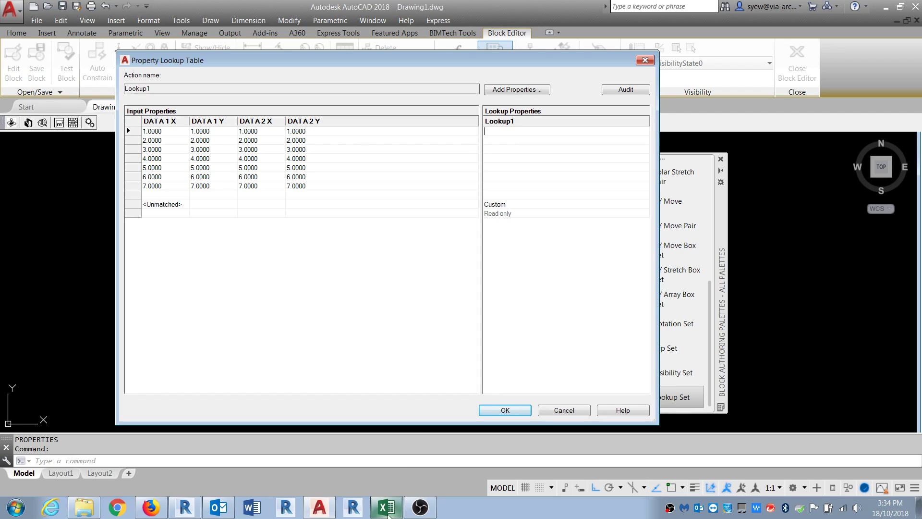
{"action": "left_click", "coordinate": [388, 507]}
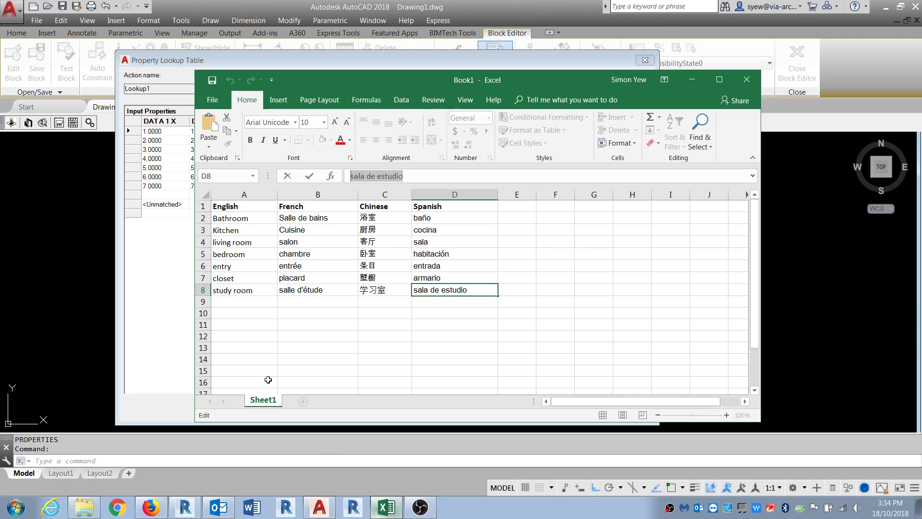
{"action": "left_click", "coordinate": [236, 218]}
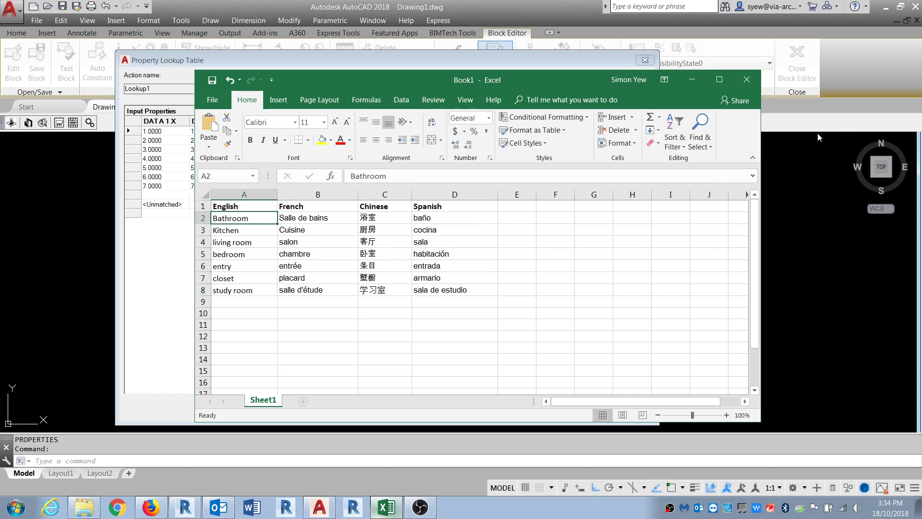
{"action": "key", "text": "ctrl+c"}
{"action": "left_click", "coordinate": [696, 78]}
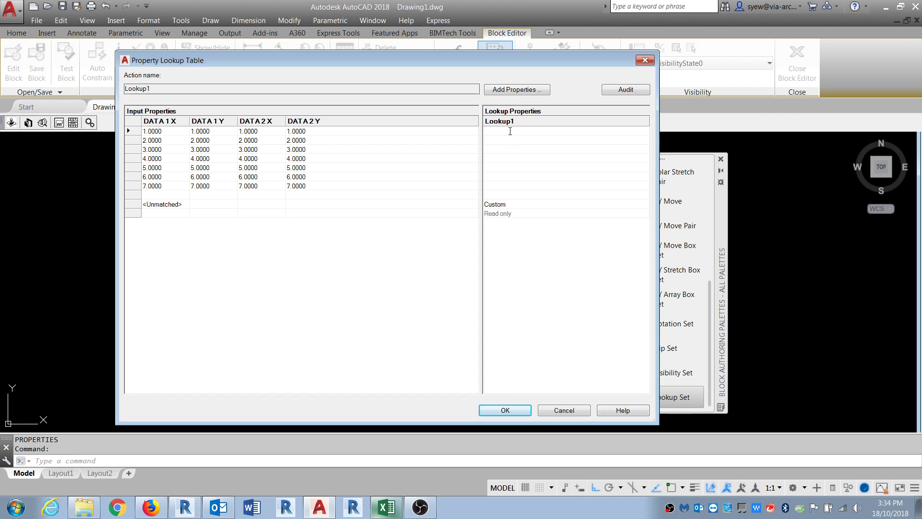
{"action": "key", "text": "ctrl+v"}
{"action": "left_click", "coordinate": [386, 507]}
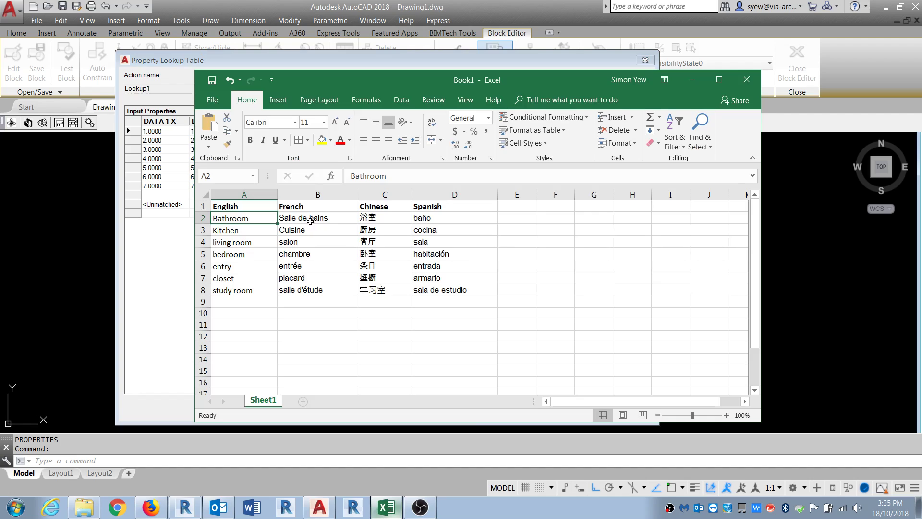
{"action": "left_click", "coordinate": [310, 220]}
{"action": "left_click", "coordinate": [395, 219]}
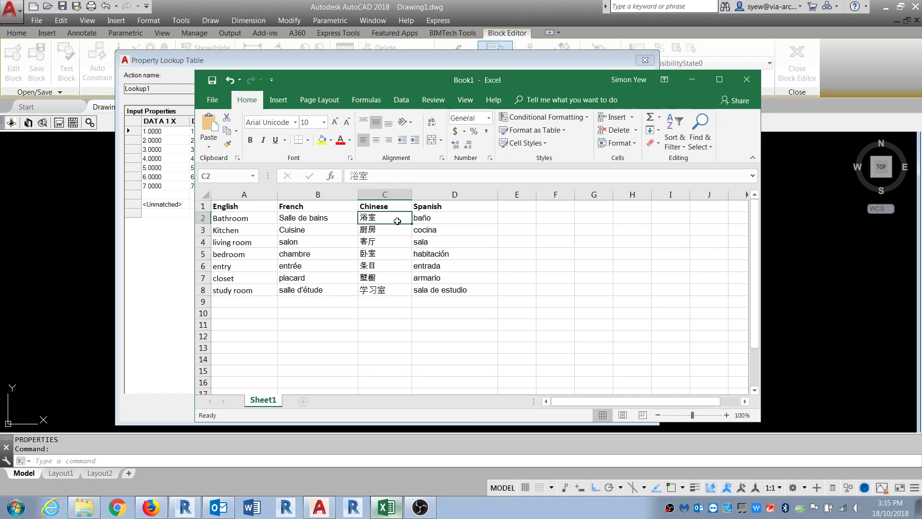
{"action": "left_click", "coordinate": [329, 217]}
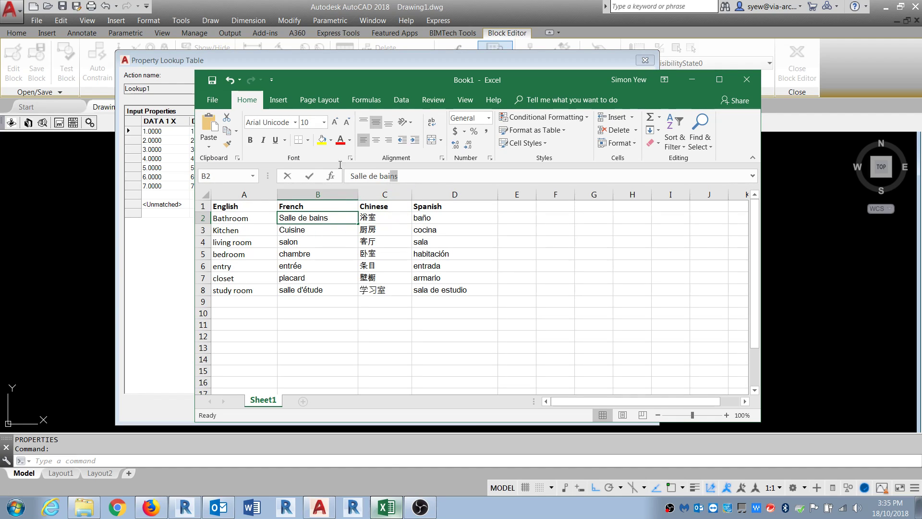
{"action": "triple_click", "coordinate": [384, 171]}
{"action": "left_click", "coordinate": [692, 79]}
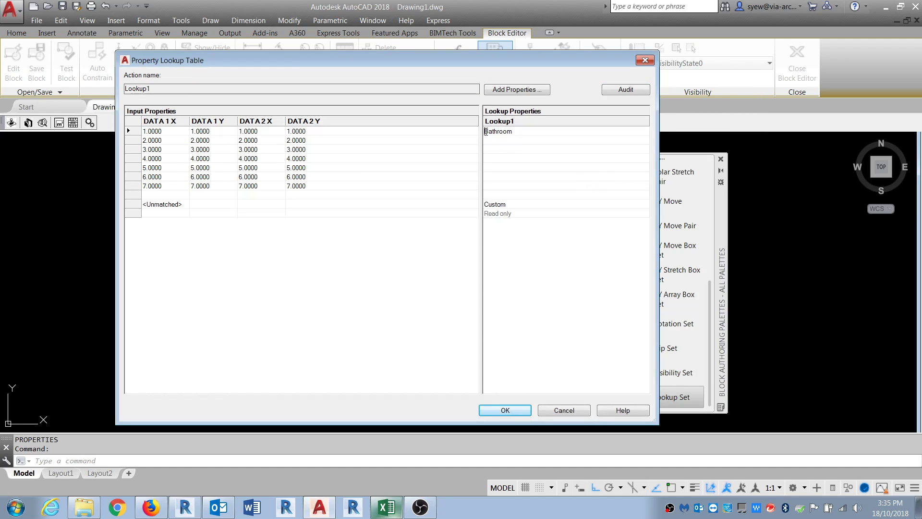
Prefix the first Lookup1 value to read 01 Bathroom, and fill the second row as 02 Kitchen with the name copied from Excel.
{"action": "type", "text": "01"}
{"action": "left_click", "coordinate": [505, 142]}
{"action": "type", "text": "02"}
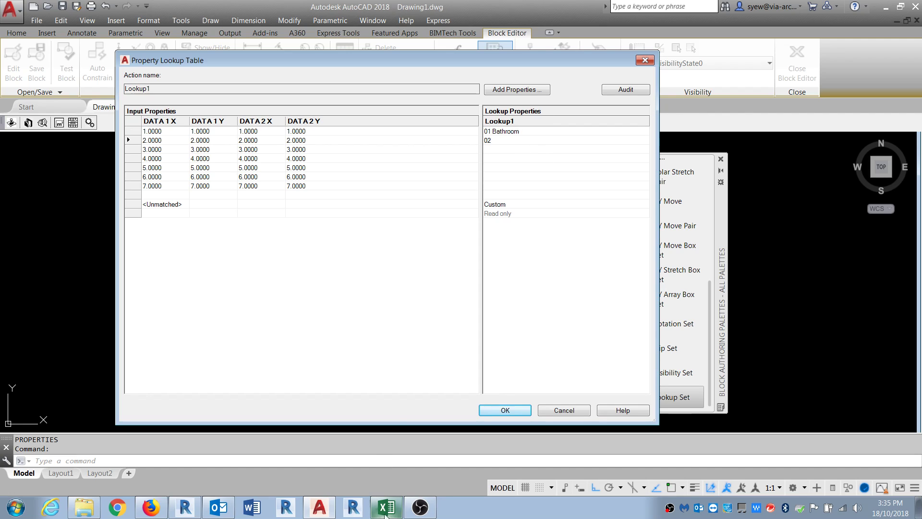
{"action": "left_click", "coordinate": [387, 507]}
{"action": "left_click", "coordinate": [232, 228]}
{"action": "left_click", "coordinate": [365, 176]}
{"action": "left_click", "coordinate": [692, 82]}
{"action": "key", "text": "ctrl+v"}
Fill the third row's Lookup1 value as 03 Living room, copying the name from Excel and capitalizing it.
{"action": "left_click", "coordinate": [507, 150]}
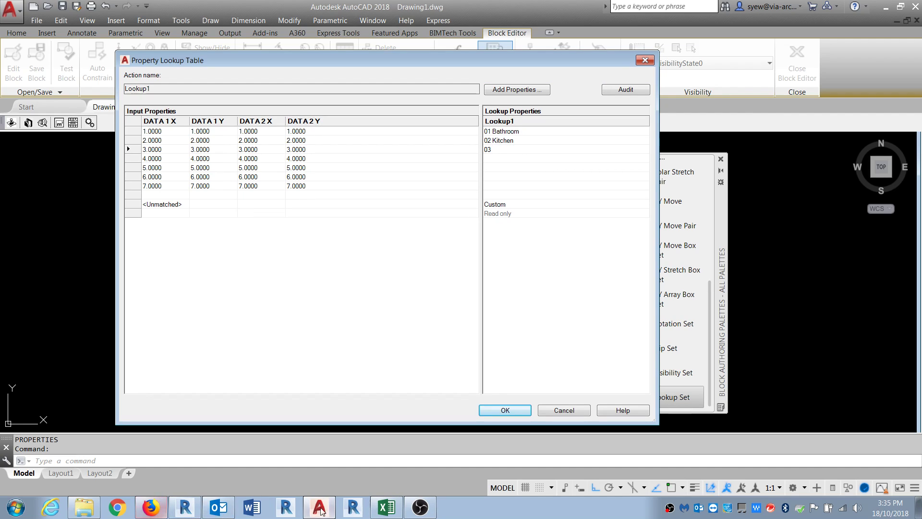
{"action": "left_click", "coordinate": [380, 512]}
{"action": "left_click", "coordinate": [272, 237]}
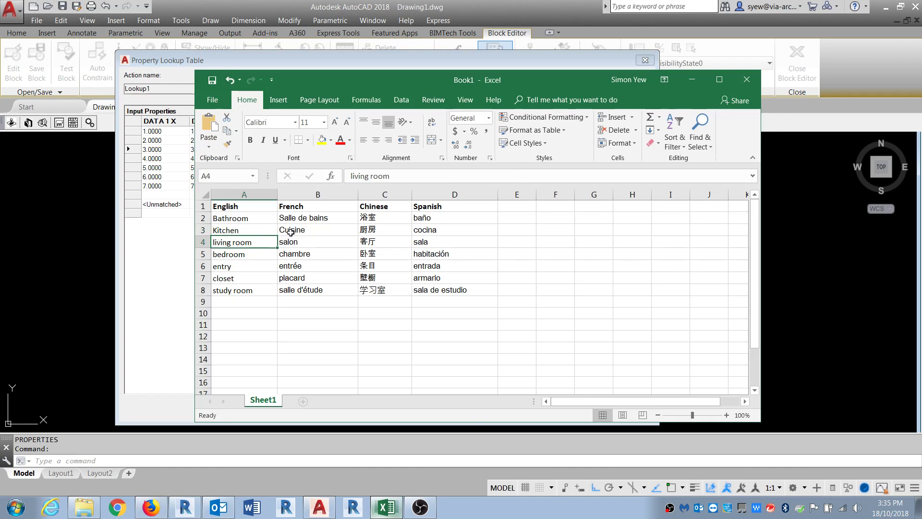
{"action": "triple_click", "coordinate": [403, 175]}
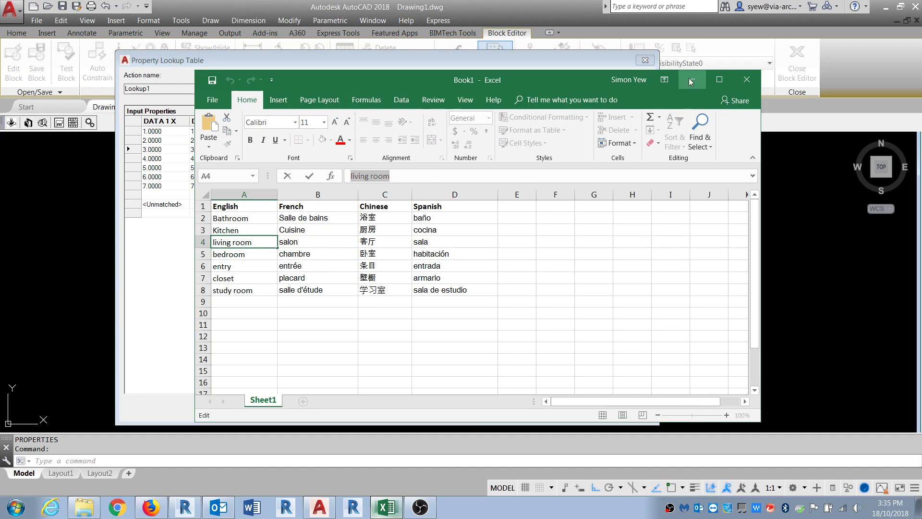
{"action": "key", "text": "ctrl+c"}
{"action": "key", "text": "alt+Tab"}
{"action": "key", "text": "ctrl+v"}
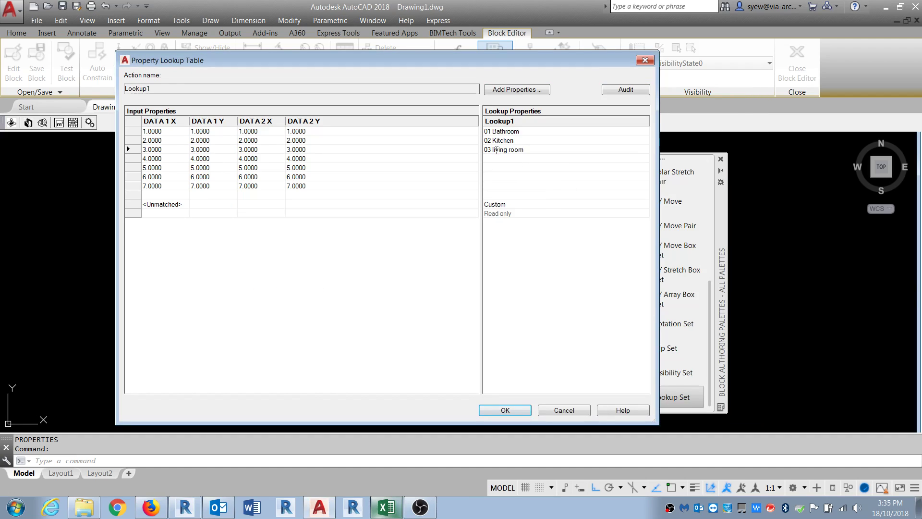
{"action": "key", "text": "Home"}
{"action": "key", "text": "Right"}
{"action": "key", "text": "Right"}
{"action": "key", "text": "Right"}
{"action": "key", "text": "Delete"}
{"action": "type", "text": "L"}
Fill the fourth row's Lookup1 value as 04 Bedroom, copying the name from Excel and capitalizing it.
{"action": "key", "text": "Return"}
{"action": "left_click", "coordinate": [386, 508]}
{"action": "left_click", "coordinate": [240, 253]}
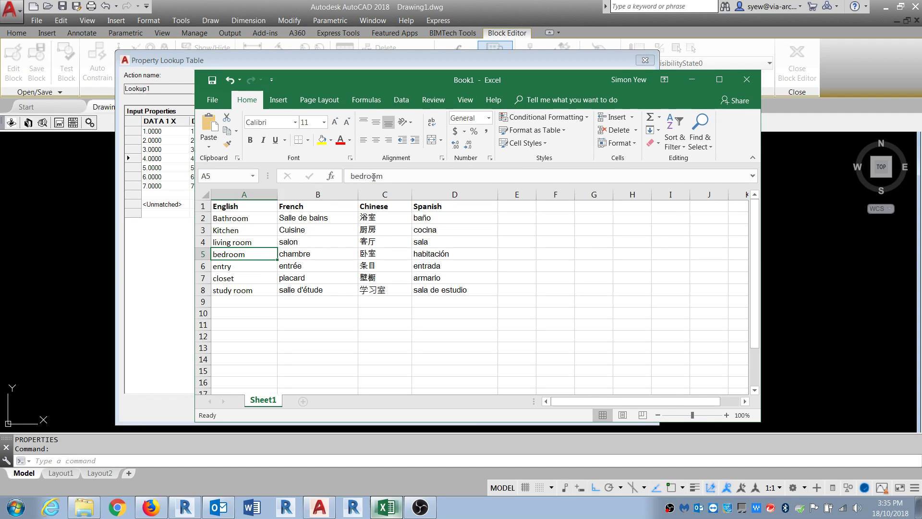
{"action": "left_click", "coordinate": [692, 79]}
{"action": "key", "text": "ctrl+v"}
{"action": "type", "text": "B"}
Fill the fifth row's Lookup1 value as 05 Entry, using the English name from Excel.
{"action": "key", "text": "Down"}
{"action": "type", "text": "05"}
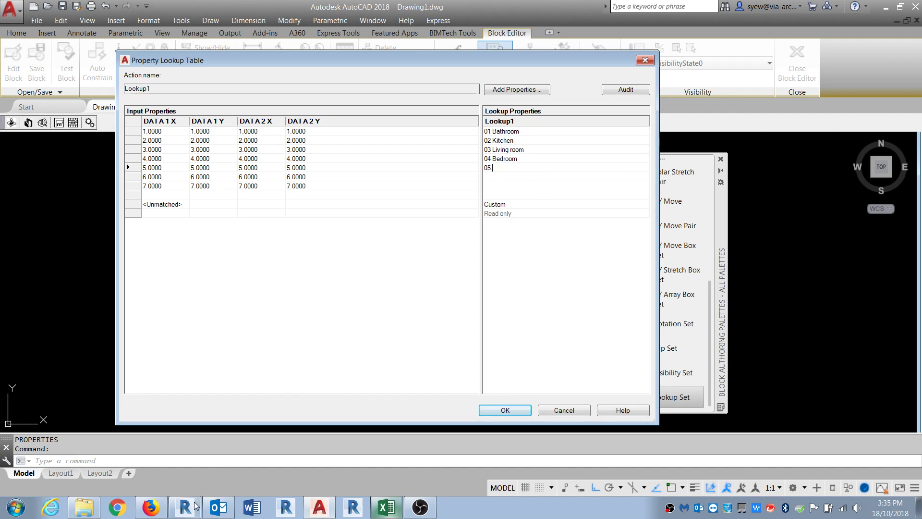
{"action": "left_click", "coordinate": [399, 510]}
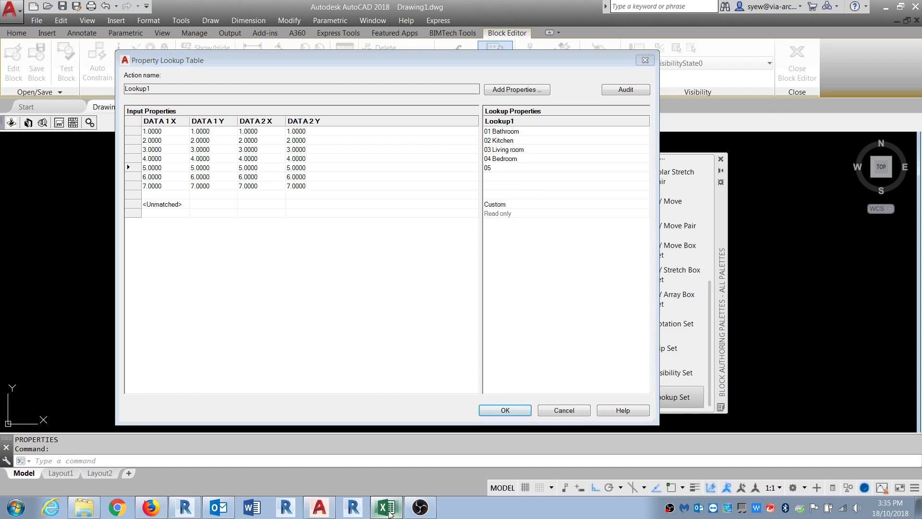
{"action": "left_click", "coordinate": [699, 43]}
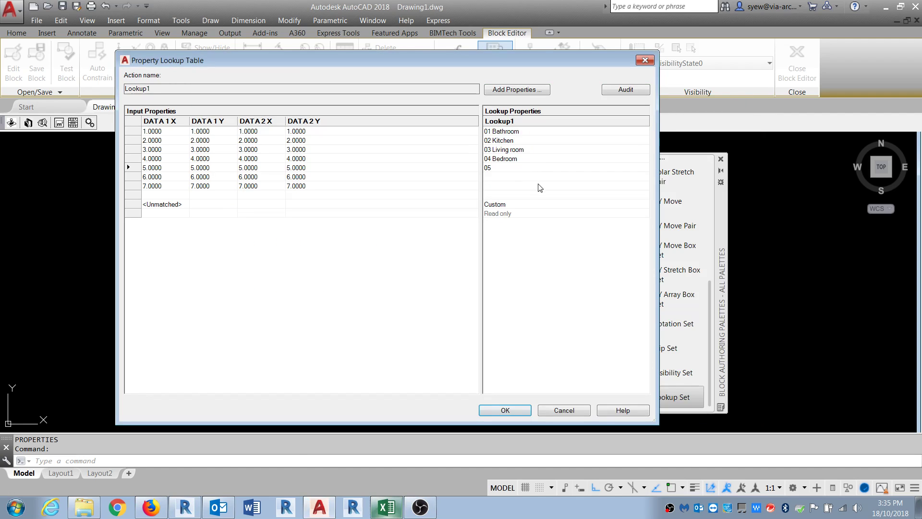
Fill the sixth row's Lookup1 value as 06 with closet from Excel, complete the seventh row for study room, and accept the lookup table.
{"action": "left_click", "coordinate": [509, 178]}
{"action": "left_click", "coordinate": [387, 507]}
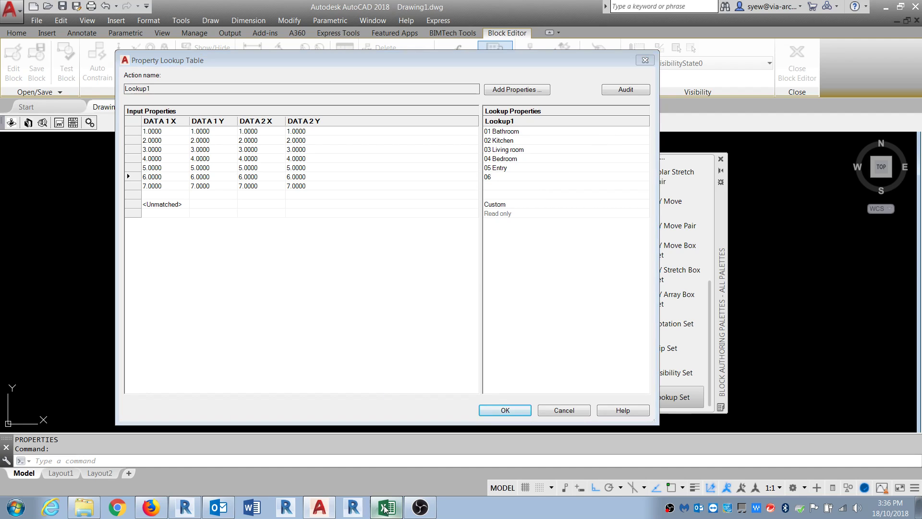
{"action": "left_click", "coordinate": [241, 282]}
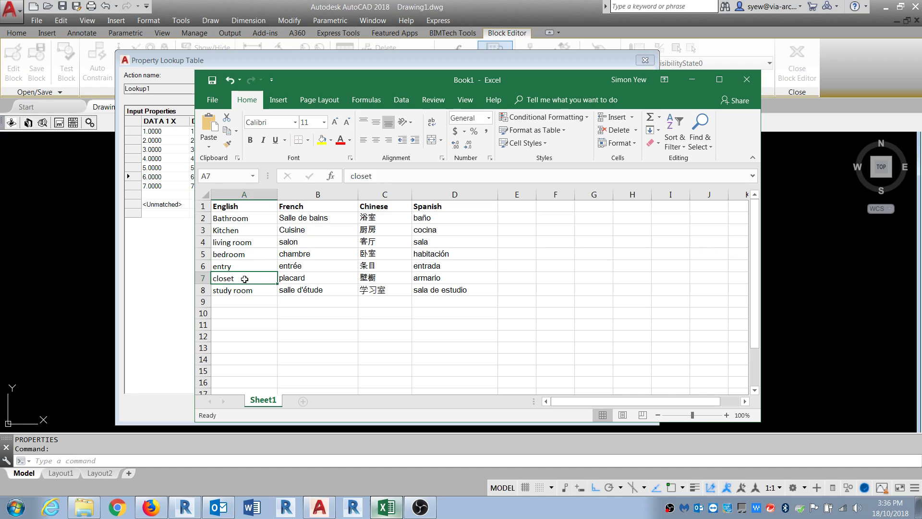
{"action": "left_click", "coordinate": [692, 79]}
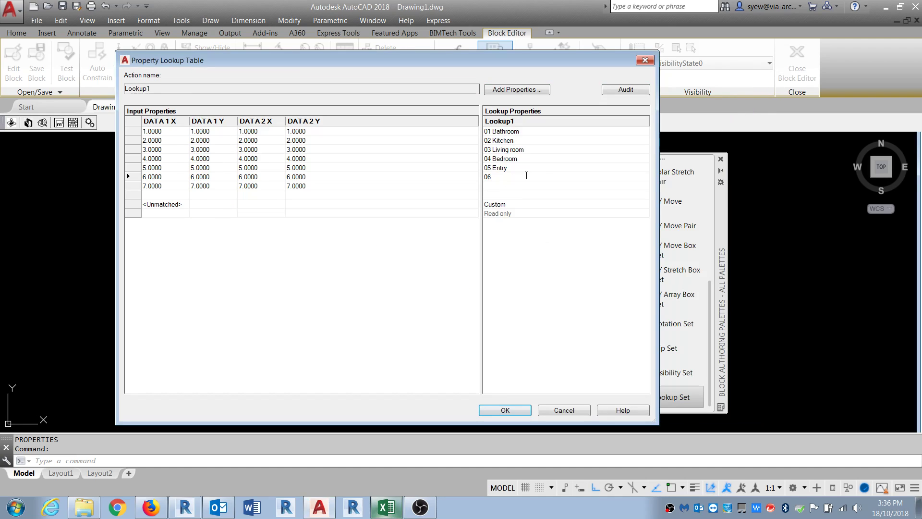
{"action": "left_click", "coordinate": [494, 187]}
{"action": "left_click", "coordinate": [487, 414]}
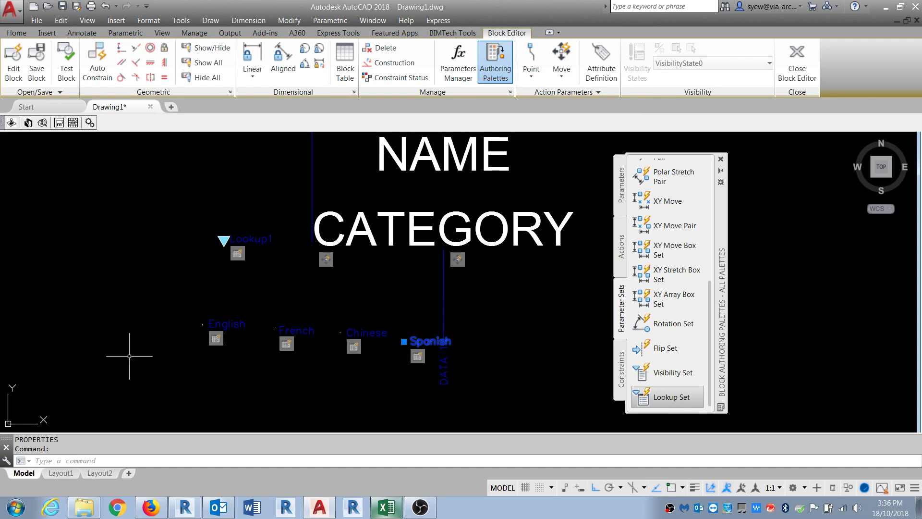
Add a Visibility parameter beside the Lookup1 parameter, on the side away from the CATEGORY attribute.
{"action": "middle_click_drag", "start_coordinate": [440, 277], "coordinate": [402, 298]}
{"action": "scroll", "coordinate": [402, 297], "scroll_direction": "down", "scroll_amount": 2}
{"action": "key", "text": "Escape"}
{"action": "left_click", "coordinate": [442, 224]}
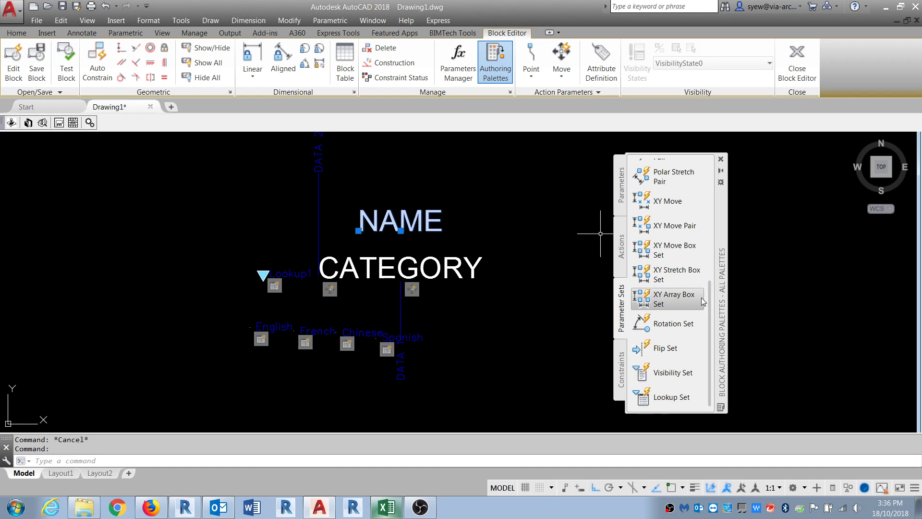
{"action": "key", "text": "Escape"}
{"action": "left_click", "coordinate": [655, 382]}
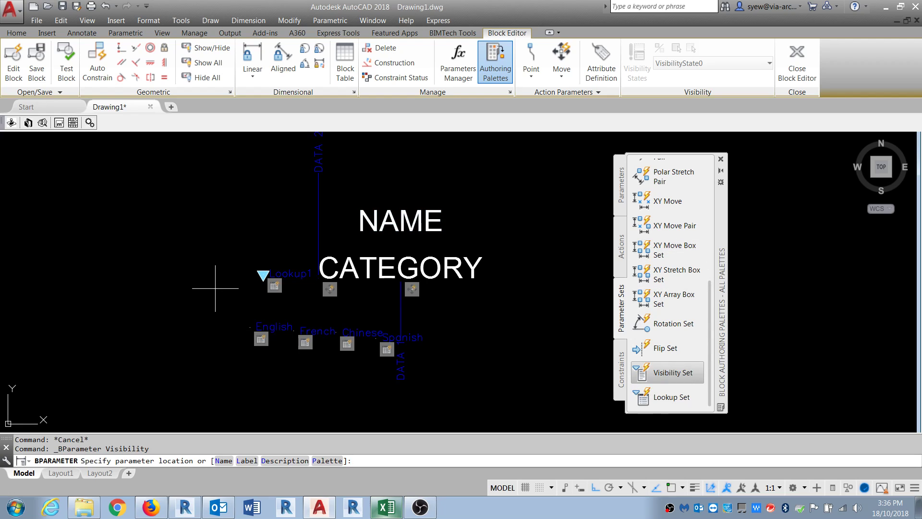
{"action": "key", "text": "Escape"}
Rename the new visibility parameter's label as Language.
{"action": "type", "text": "ed"}
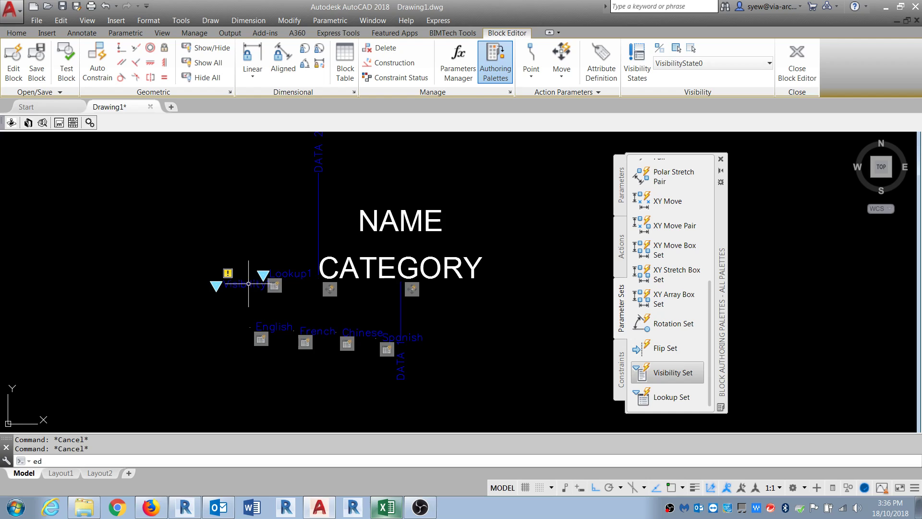
{"action": "key", "text": "Return"}
{"action": "left_click", "coordinate": [249, 284]}
{"action": "type", "text": "Laungua"}
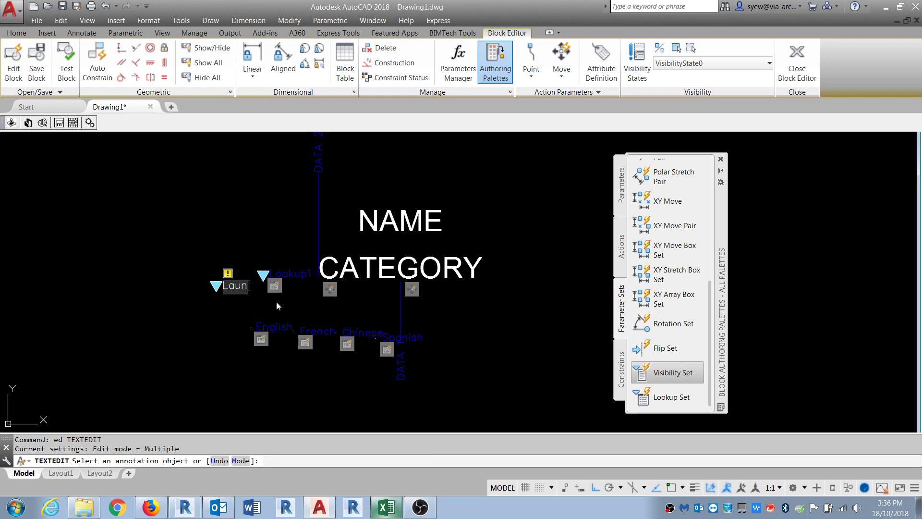
{"action": "key", "text": "BackSpace"}
{"action": "key", "text": "BackSpace"}
{"action": "key", "text": "BackSpace"}
{"action": "key", "text": "BackSpace"}
{"action": "key", "text": "BackSpace"}
{"action": "type", "text": "ngua"}
{"action": "scroll", "coordinate": [276, 301], "scroll_direction": "up", "scroll_amount": 2}
{"action": "key", "text": "Escape"}
{"action": "scroll", "coordinate": [240, 278], "scroll_direction": "down", "scroll_amount": 4}
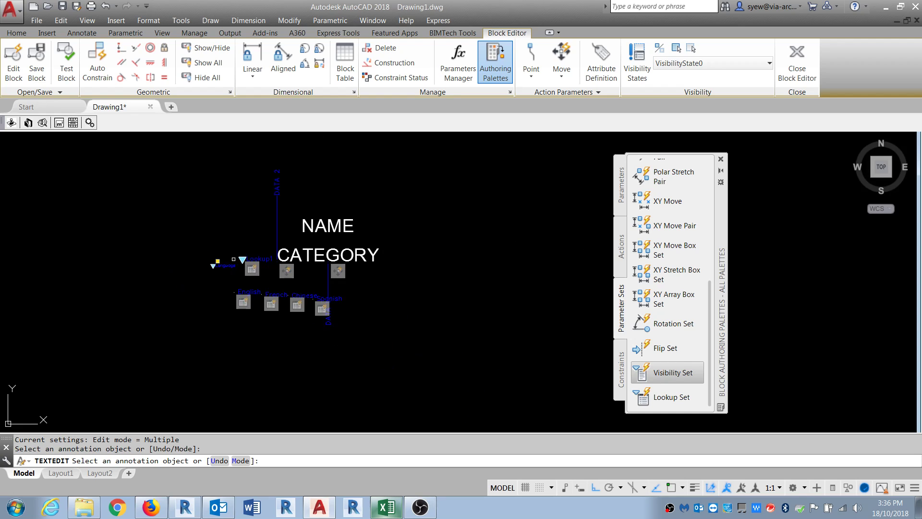
{"action": "key", "text": "Escape"}
Copy the NAME attribute three times, stacking the copies above the original.
{"action": "scroll", "coordinate": [259, 295], "scroll_direction": "up", "scroll_amount": 4}
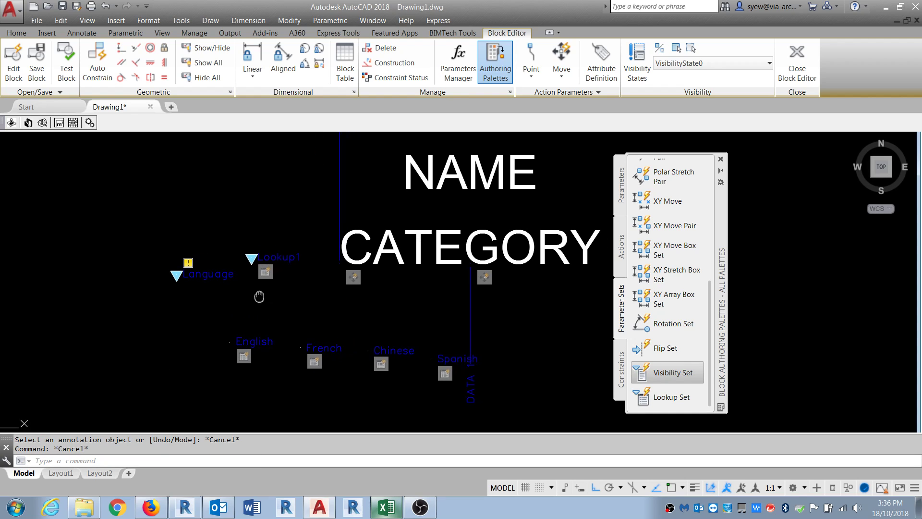
{"action": "middle_click_drag", "start_coordinate": [404, 271], "coordinate": [340, 293]}
{"action": "scroll", "coordinate": [374, 243], "scroll_direction": "down", "scroll_amount": 1}
{"action": "type", "text": "co"}
{"action": "key", "text": "Return"}
{"action": "left_click", "coordinate": [409, 216]}
{"action": "middle_click_drag", "start_coordinate": [416, 178], "coordinate": [403, 247]}
{"action": "left_click", "coordinate": [404, 249]}
{"action": "left_click", "coordinate": [408, 212]}
{"action": "left_click", "coordinate": [413, 168]}
{"action": "key", "text": "Escape"}
{"action": "key", "text": "Escape"}
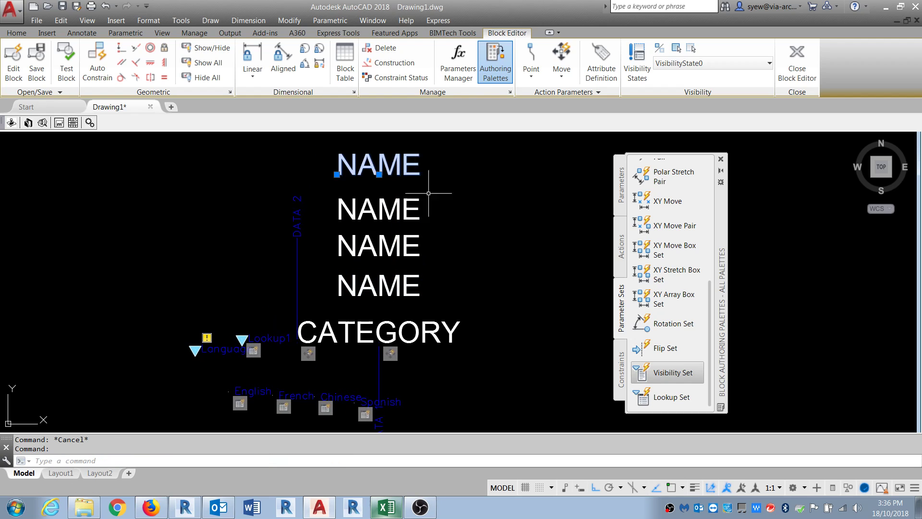
Set the lowest NAME attribute's tag to NAME-english and its default to a BlockPlaceholder field using the English property.
{"action": "double_click", "coordinate": [416, 288]}
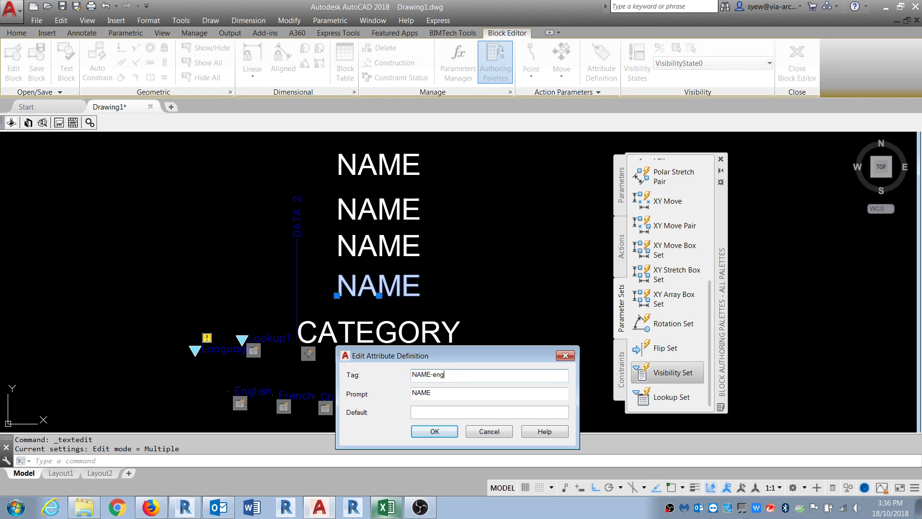
{"action": "right_click", "coordinate": [438, 413]}
{"action": "left_click", "coordinate": [465, 396]}
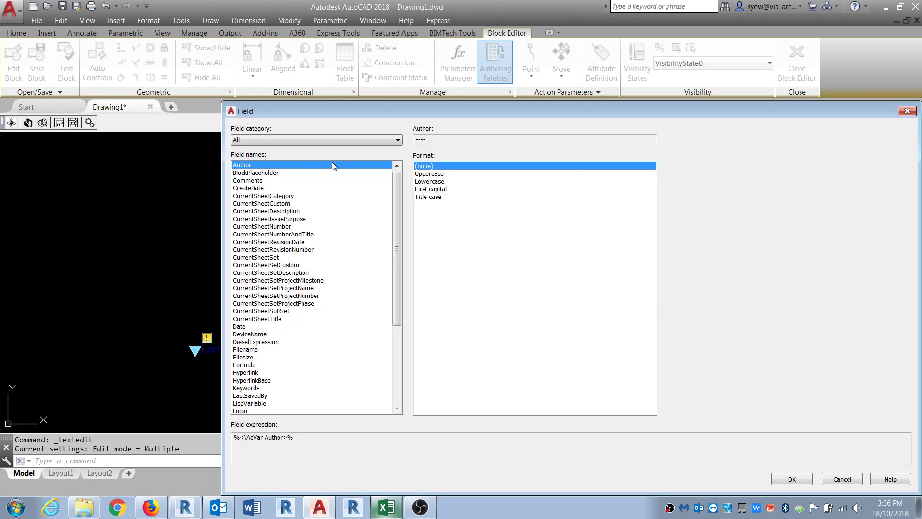
{"action": "left_click", "coordinate": [300, 139]}
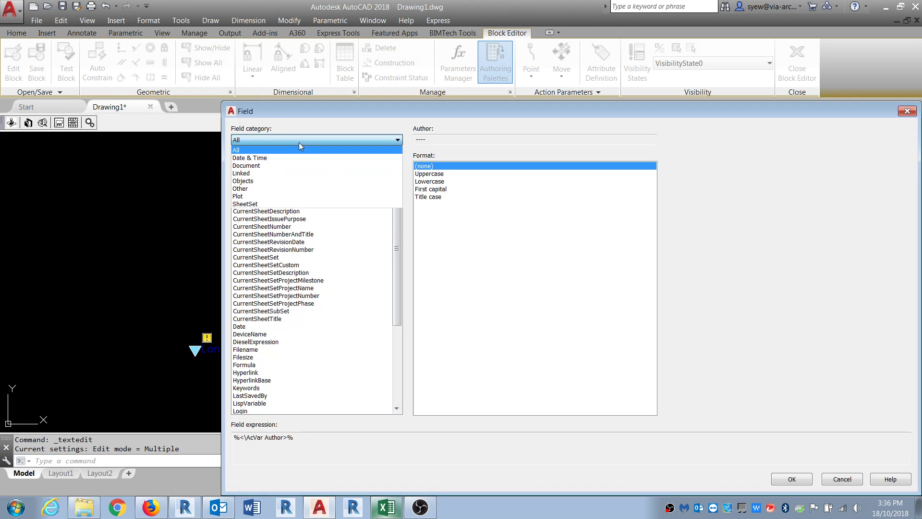
{"action": "left_click", "coordinate": [252, 181]}
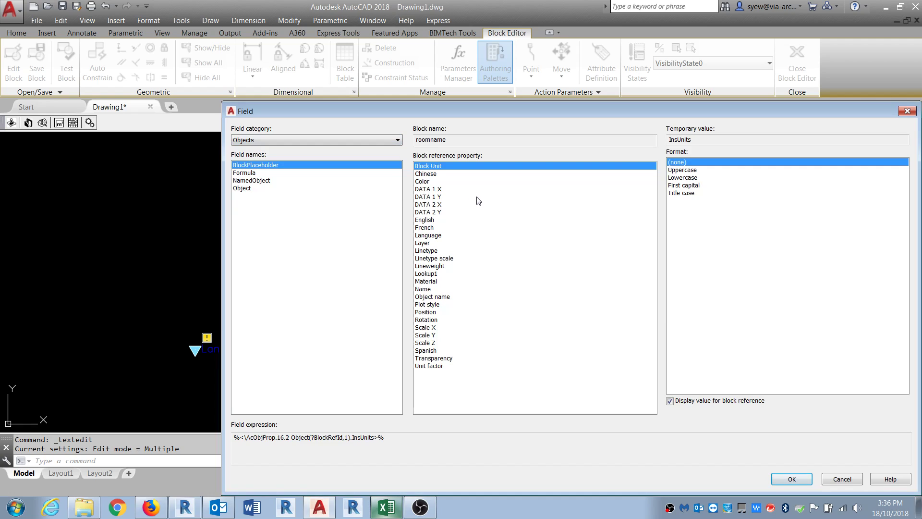
{"action": "left_click", "coordinate": [425, 220]}
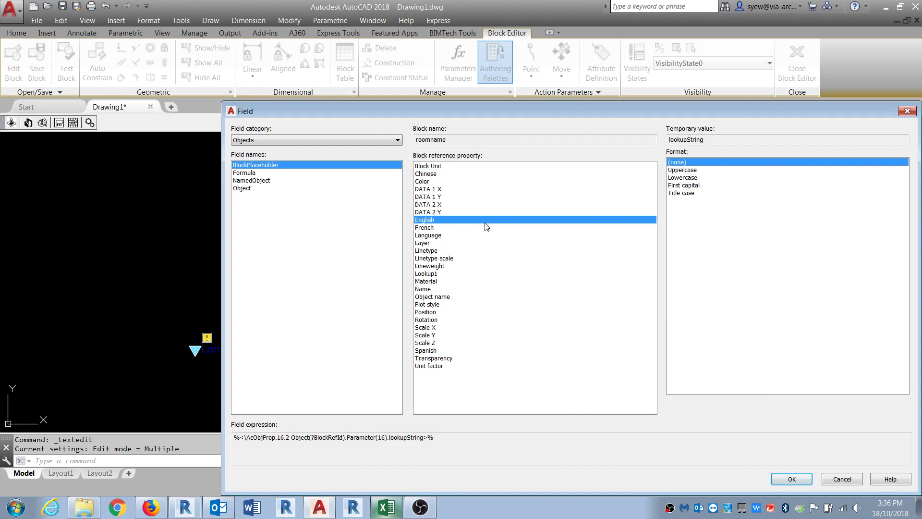
{"action": "left_click", "coordinate": [792, 480]}
{"action": "left_click", "coordinate": [435, 436]}
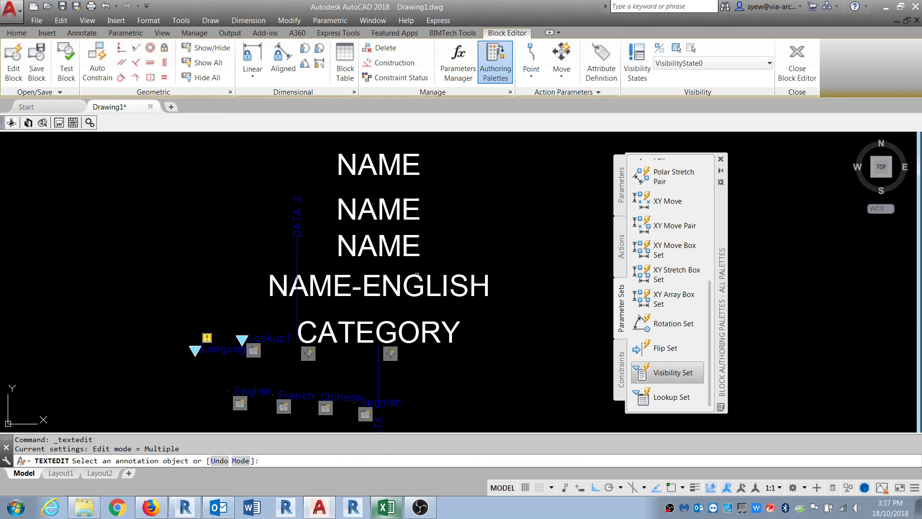
Set the second-lowest NAME attribute's tag to NAME-french and its default to a BlockPlaceholder field using the French property.
{"action": "left_click", "coordinate": [402, 253]}
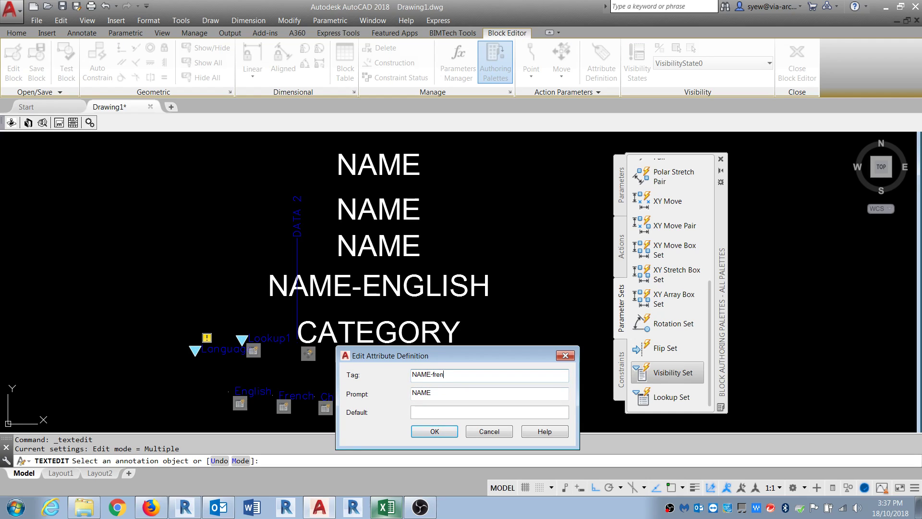
{"action": "right_click", "coordinate": [419, 413]}
{"action": "left_click", "coordinate": [450, 395]}
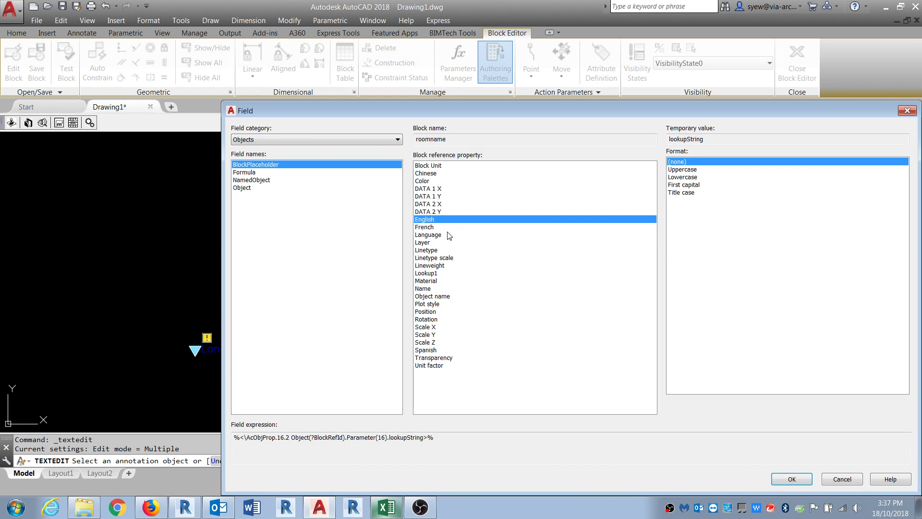
{"action": "left_click", "coordinate": [475, 228]}
{"action": "left_click", "coordinate": [791, 479]}
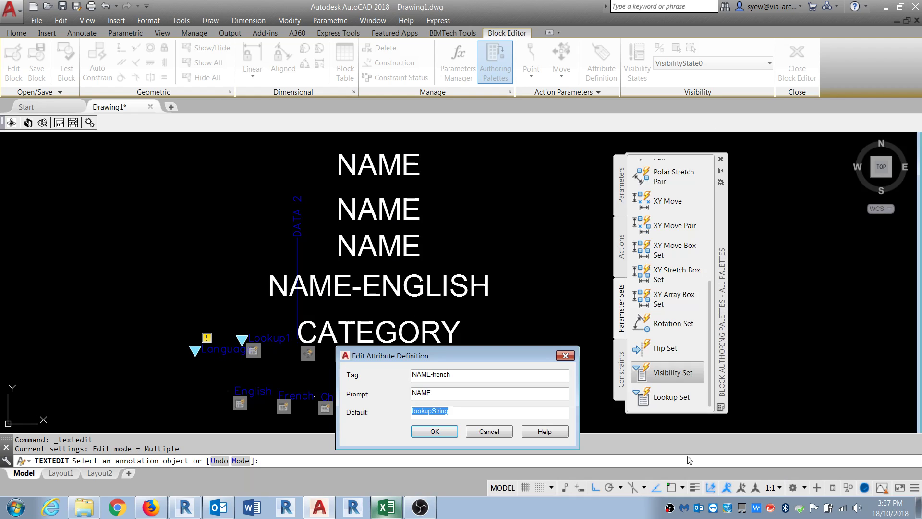
{"action": "left_click", "coordinate": [434, 431]}
Set the third NAME attribute's tag, counting upward, to NAME-chinese and its default to a BlockPlaceholder field using the Chinese property.
{"action": "left_click", "coordinate": [416, 207]}
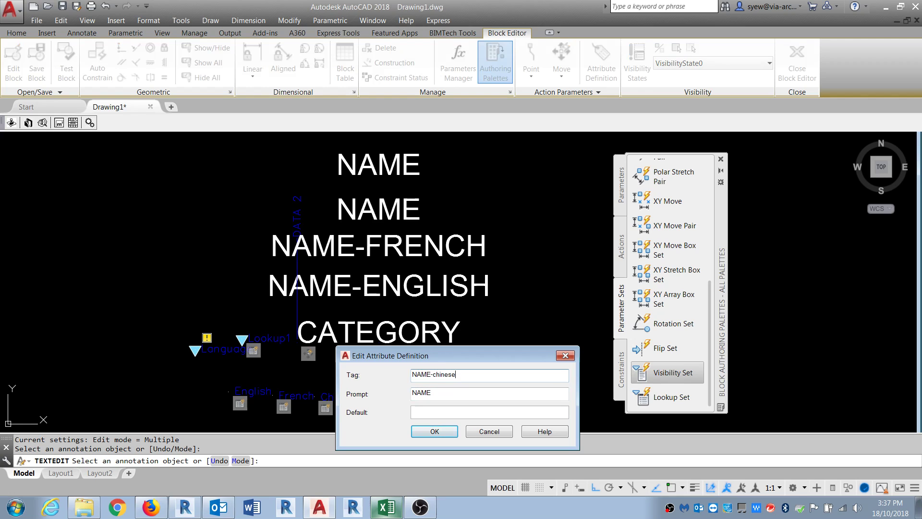
{"action": "right_click", "coordinate": [432, 412]}
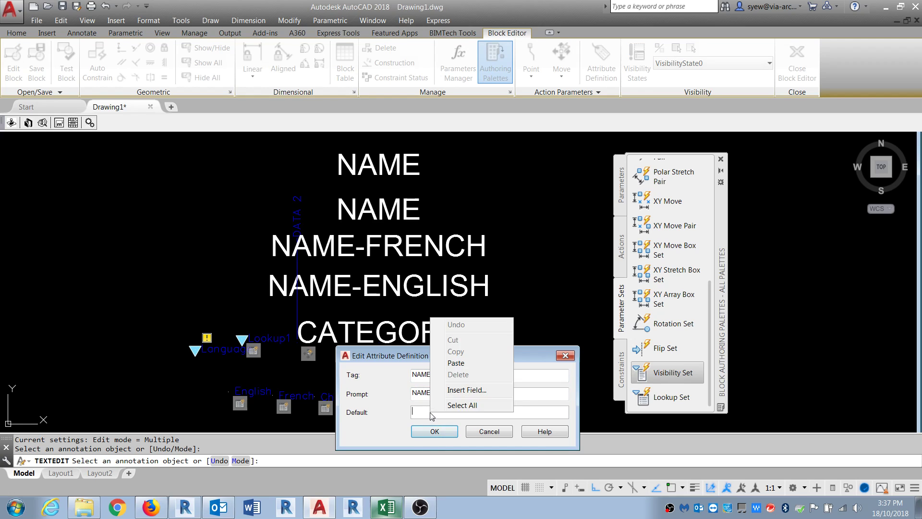
{"action": "left_click", "coordinate": [459, 391]}
{"action": "left_click", "coordinate": [424, 173]}
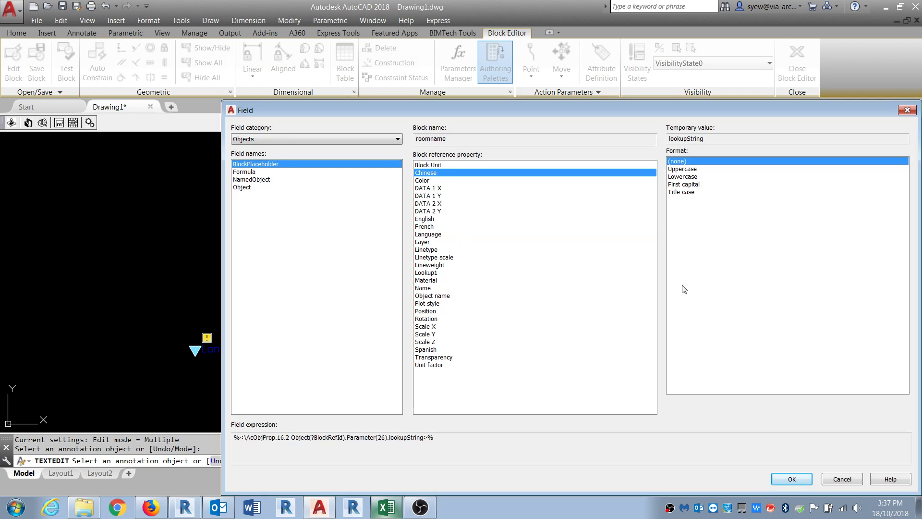
{"action": "left_click", "coordinate": [779, 479]}
{"action": "left_click", "coordinate": [435, 431]}
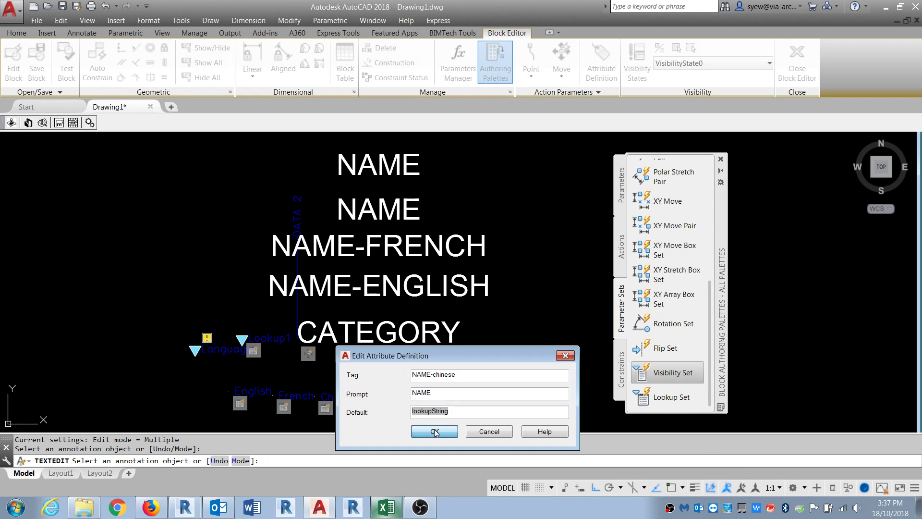
Set the topmost NAME attribute's tag to NAME-spanish and its default to a BlockPlaceholder field using the Spanish property.
{"action": "left_click", "coordinate": [379, 164]}
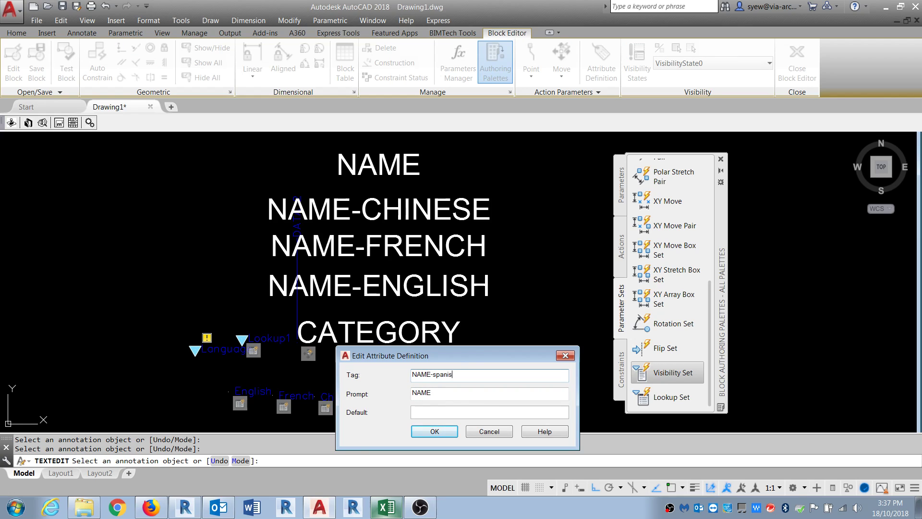
{"action": "type", "text": "-spanish"}
{"action": "right_click", "coordinate": [413, 413]}
{"action": "left_click", "coordinate": [449, 393]}
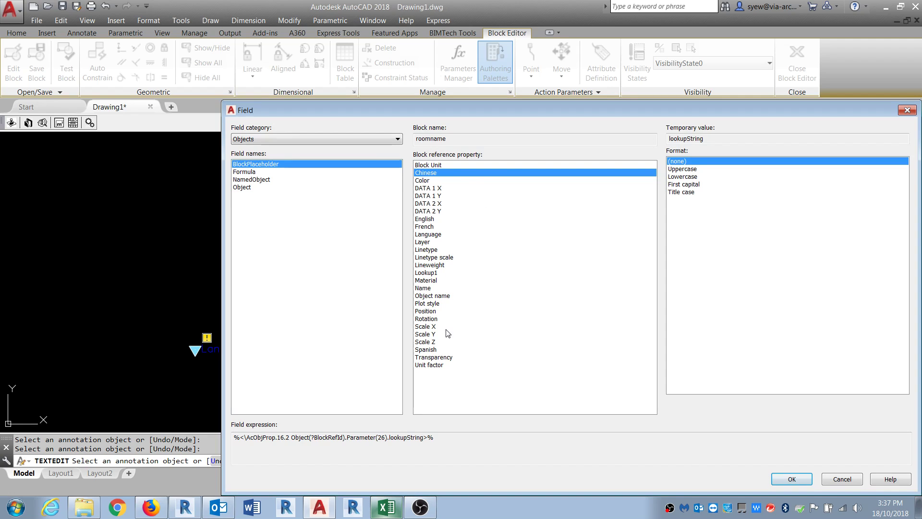
{"action": "left_click", "coordinate": [432, 350]}
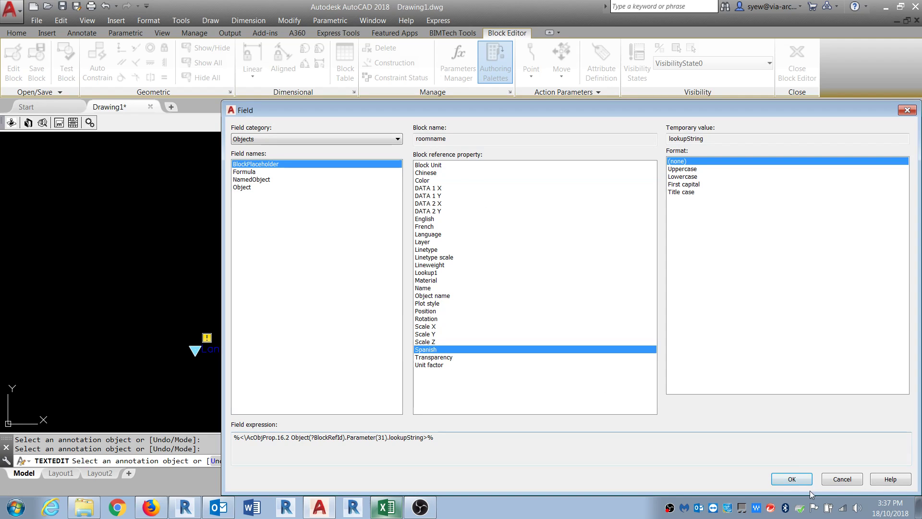
{"action": "left_click", "coordinate": [792, 479]}
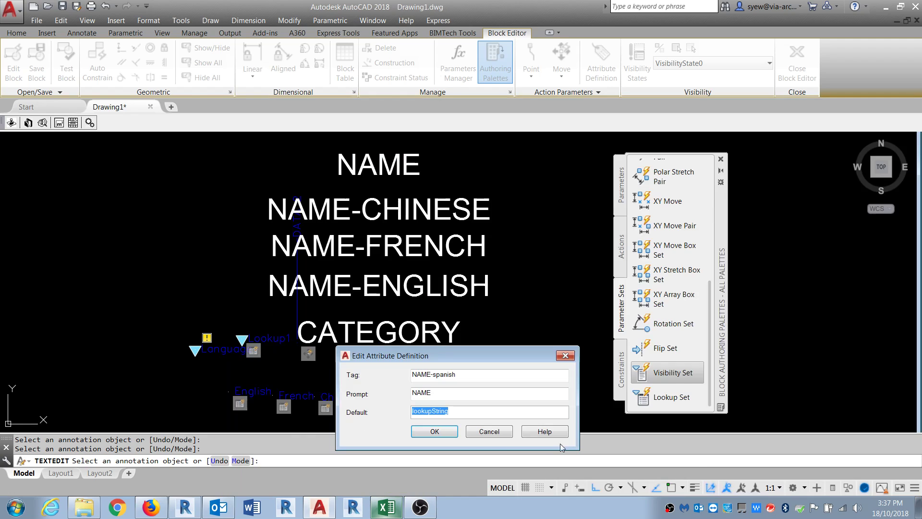
{"action": "left_click", "coordinate": [433, 431]}
{"action": "key", "text": "Escape"}
{"action": "key", "text": "Escape"}
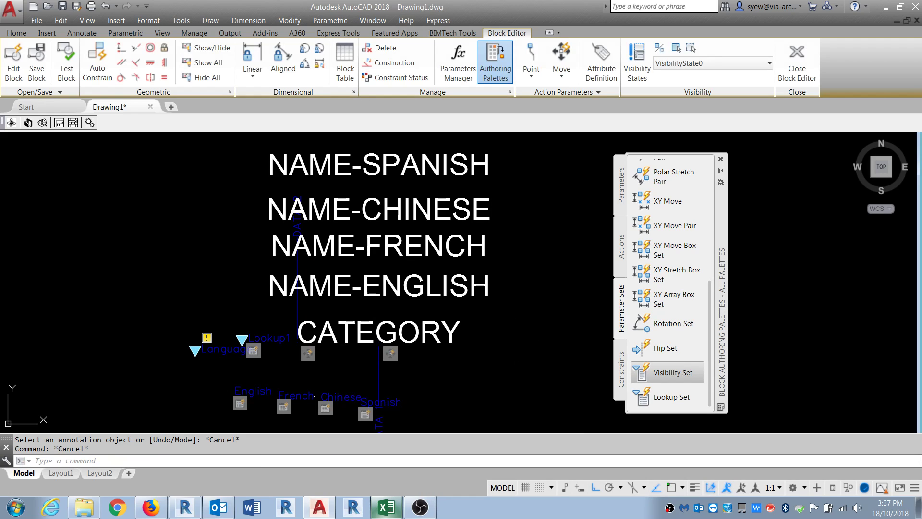
Draw a vertical polyline downward from the insertion point of the NAME-ENGLISH attribute, past the CATEGORY text.
{"action": "type", "text": "pl"}
{"action": "key", "text": "Return"}
{"action": "right_click", "coordinate": [411, 235], "text": "shift"}
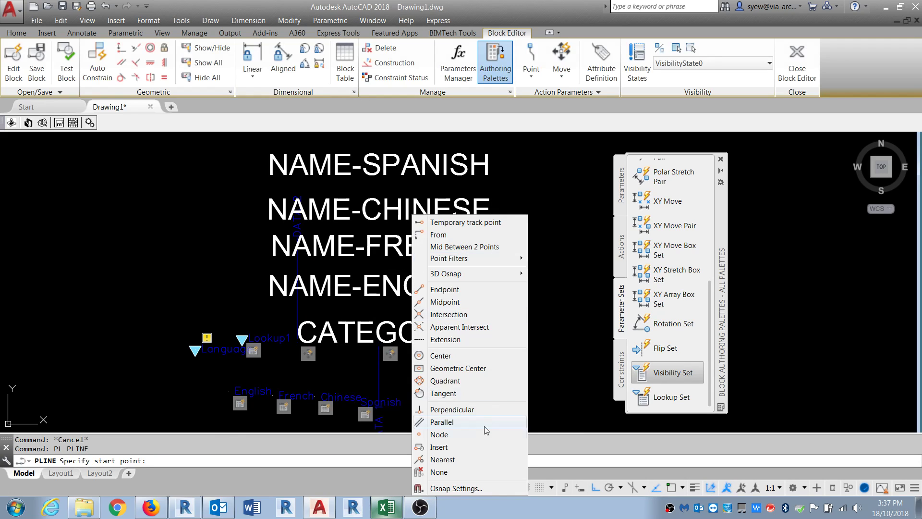
{"action": "left_click", "coordinate": [449, 447]}
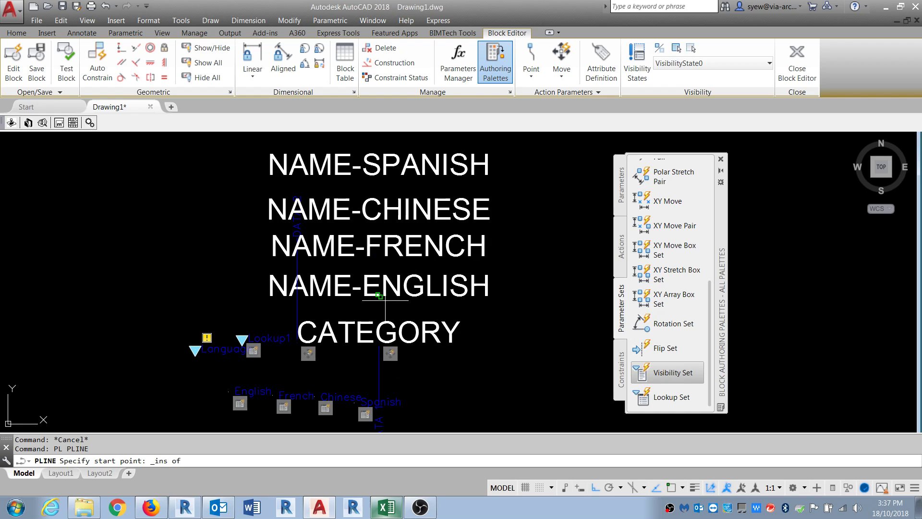
{"action": "left_click", "coordinate": [381, 301]}
{"action": "scroll", "coordinate": [373, 227], "scroll_direction": "down", "scroll_amount": 3}
{"action": "left_click", "coordinate": [375, 360]}
{"action": "key", "text": "Escape"}
{"action": "key", "text": "Escape"}
Rename the block's visibility state VisibilityState0 as English.
{"action": "scroll", "coordinate": [388, 216], "scroll_direction": "up", "scroll_amount": 4}
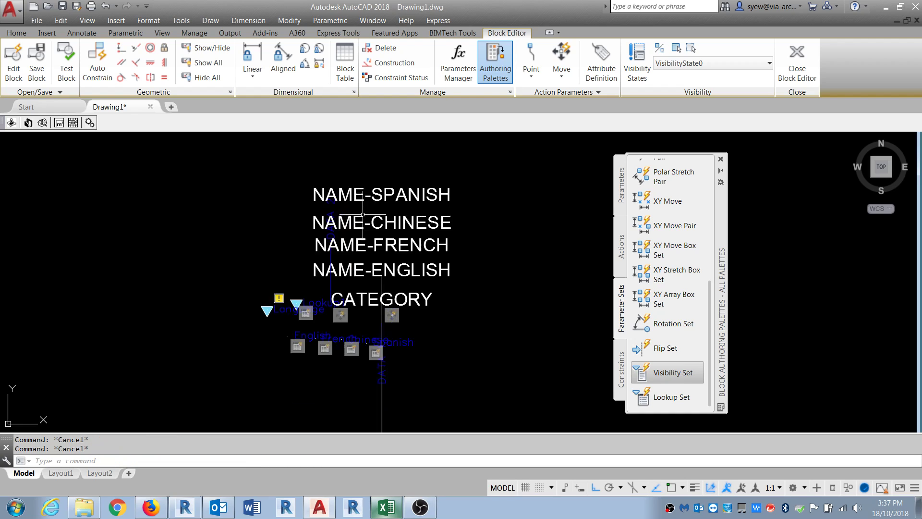
{"action": "middle_click_drag", "start_coordinate": [401, 286], "coordinate": [434, 256]}
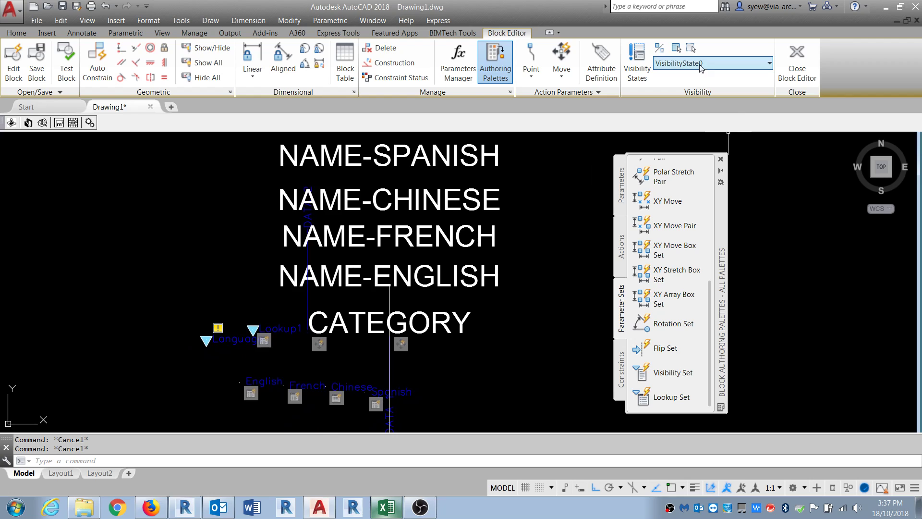
{"action": "left_click", "coordinate": [639, 68]}
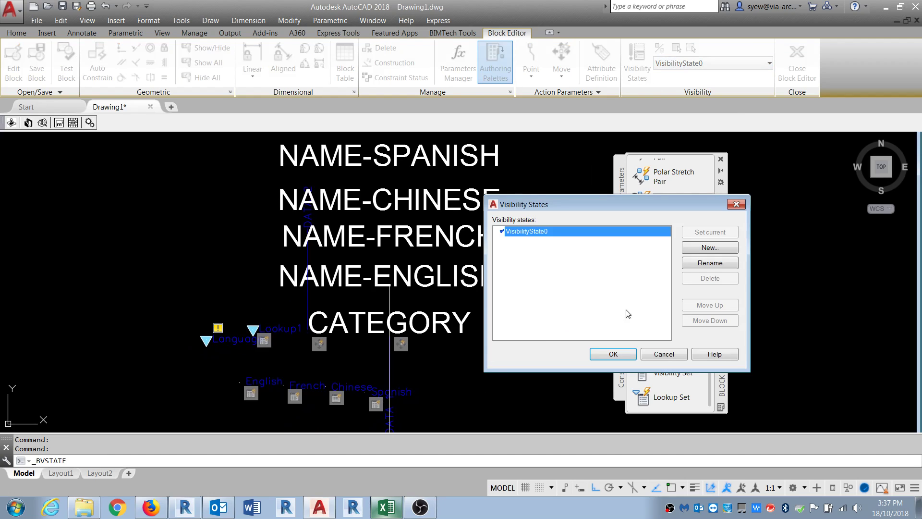
{"action": "left_click", "coordinate": [720, 263]}
{"action": "type", "text": "English"}
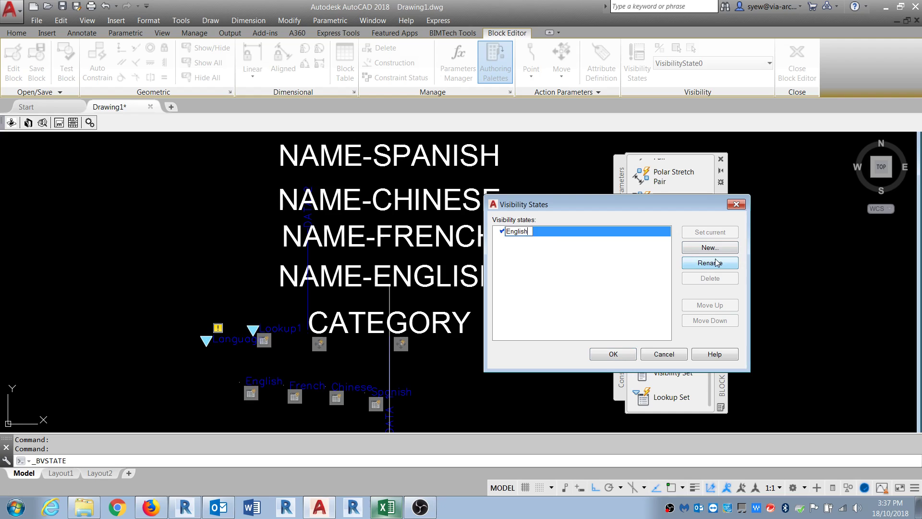
Confirm the renamed English state and add a visibility state named French, leaving the visibility of existing objects unchanged.
{"action": "key", "text": "Return"}
{"action": "left_click", "coordinate": [710, 247]}
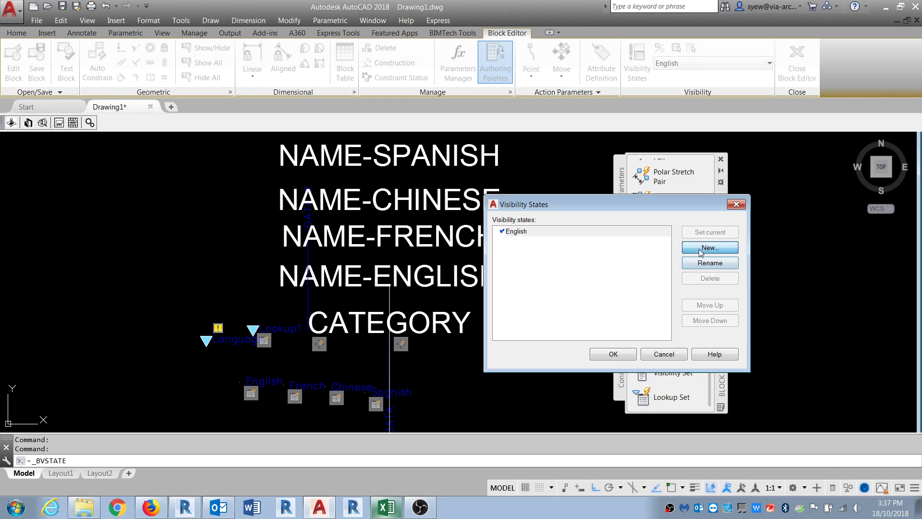
{"action": "type", "text": "French"}
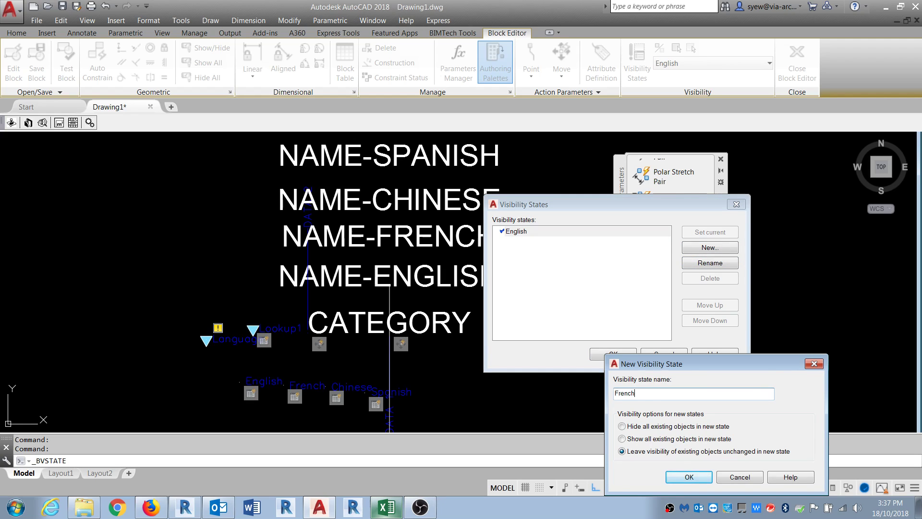
{"action": "key", "text": "Return"}
{"action": "left_click", "coordinate": [614, 355]}
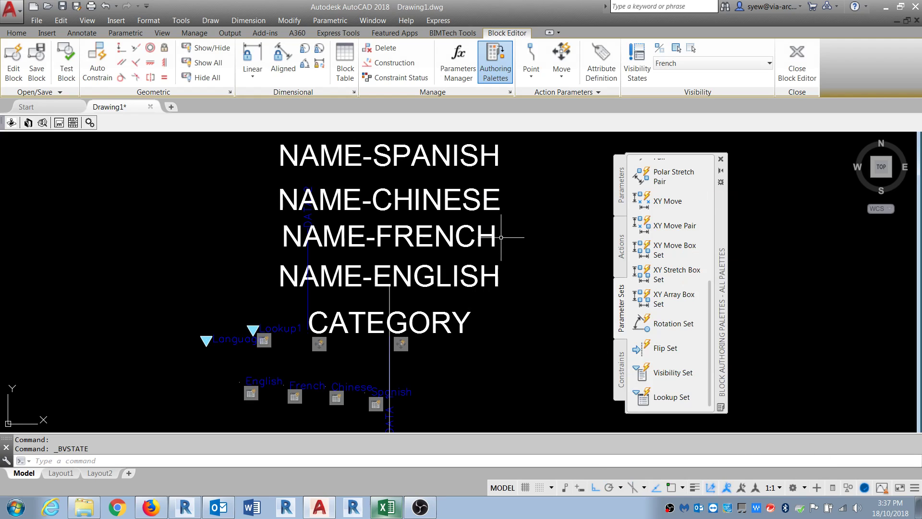
Hide the NAME-ENGLISH, NAME-CHINESE and NAME-SPANISH attributes in the French visibility state.
{"action": "left_click", "coordinate": [503, 275]}
{"action": "left_click", "coordinate": [532, 200]}
{"action": "left_click", "coordinate": [530, 213]}
{"action": "left_click", "coordinate": [413, 140]}
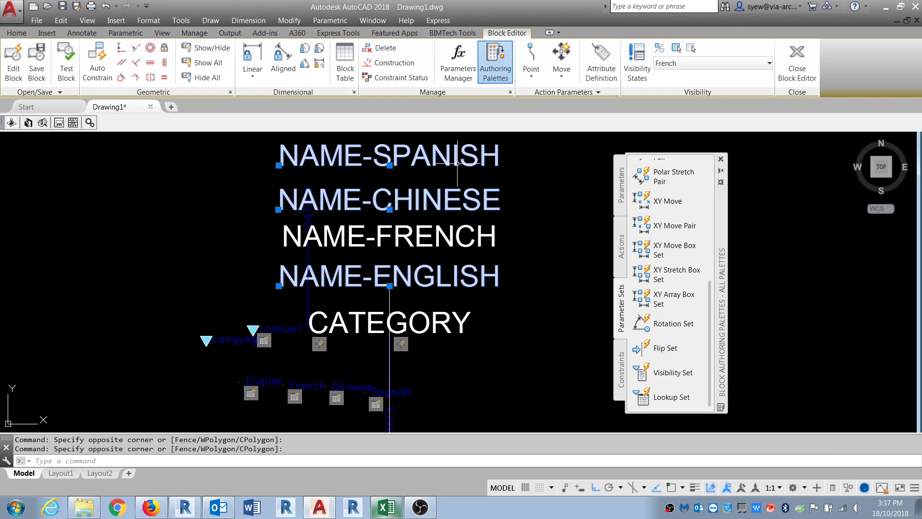
{"action": "left_click", "coordinate": [692, 49]}
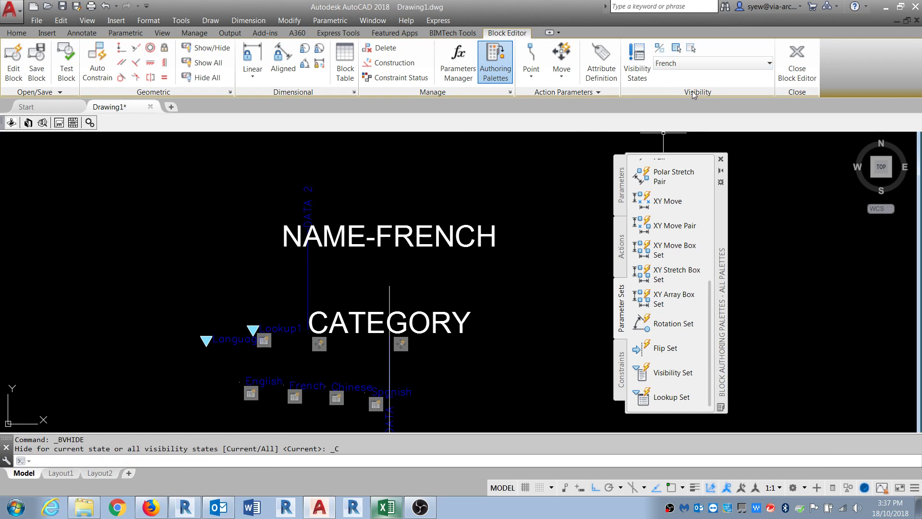
Make the English visibility state current and add a new state named Chinese based on it.
{"action": "left_click", "coordinate": [715, 63]}
{"action": "left_click", "coordinate": [693, 75]}
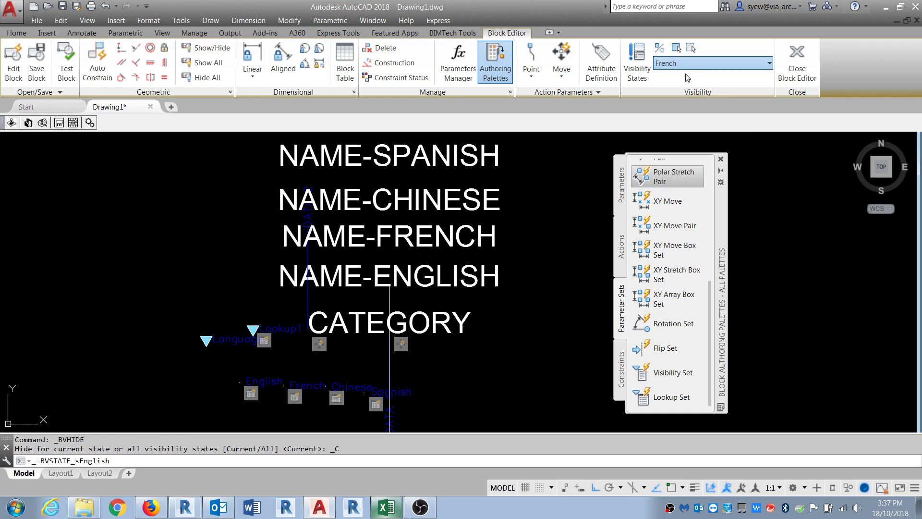
{"action": "left_click", "coordinate": [642, 67]}
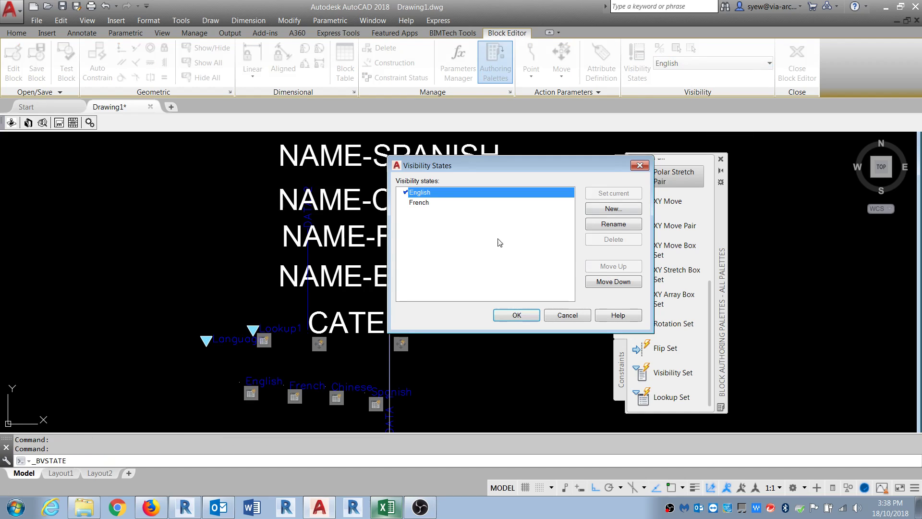
{"action": "left_click", "coordinate": [613, 208]}
{"action": "type", "text": "Chinese"}
{"action": "key", "text": "Return"}
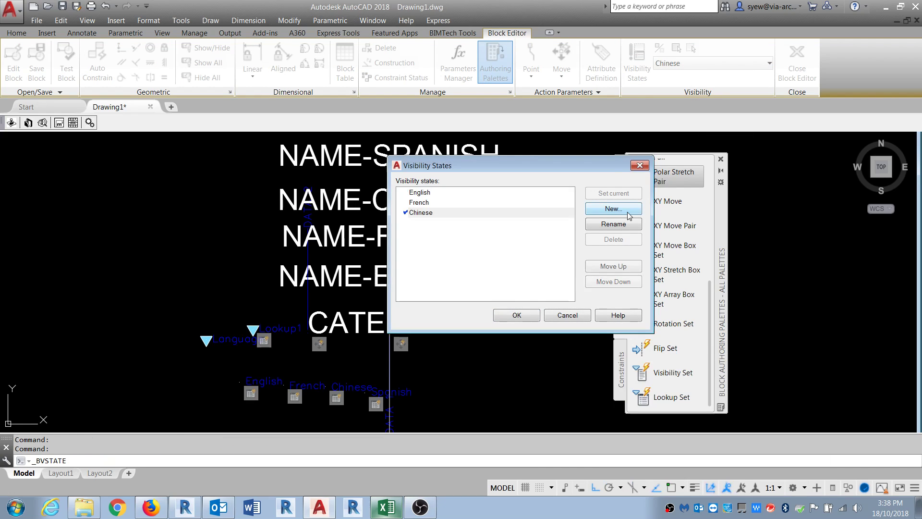
{"action": "left_click", "coordinate": [517, 316]}
Hide the NAME-ENGLISH, NAME-FRENCH and NAME-SPANISH attributes in the Chinese visibility state.
{"action": "left_click", "coordinate": [512, 295]}
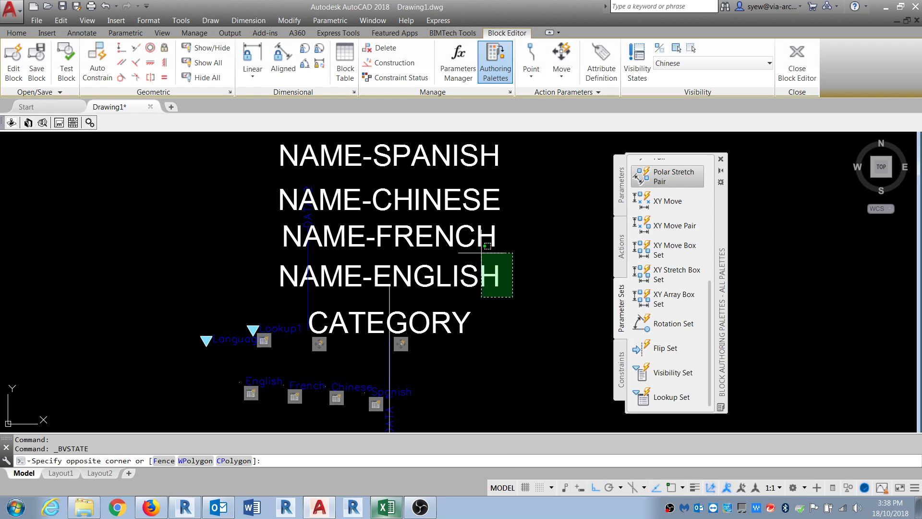
{"action": "left_click", "coordinate": [449, 222]}
{"action": "left_click", "coordinate": [485, 139]}
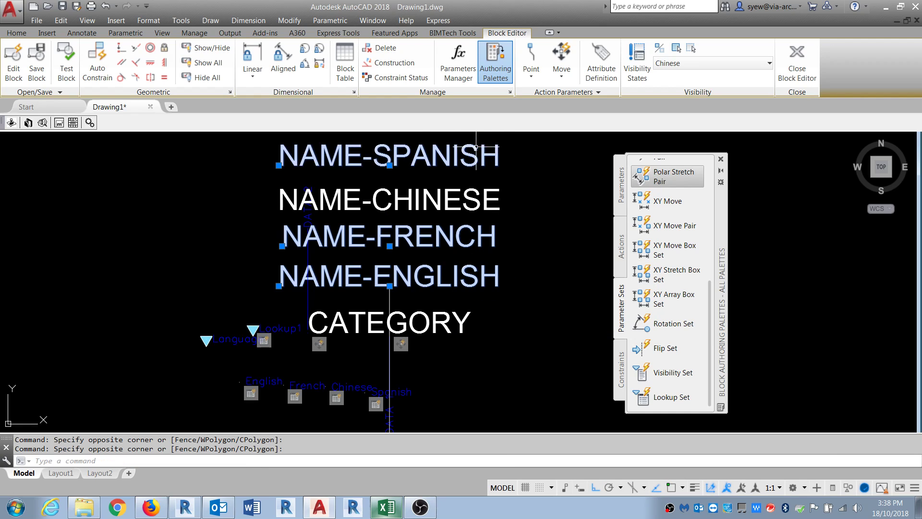
{"action": "left_click", "coordinate": [677, 48]}
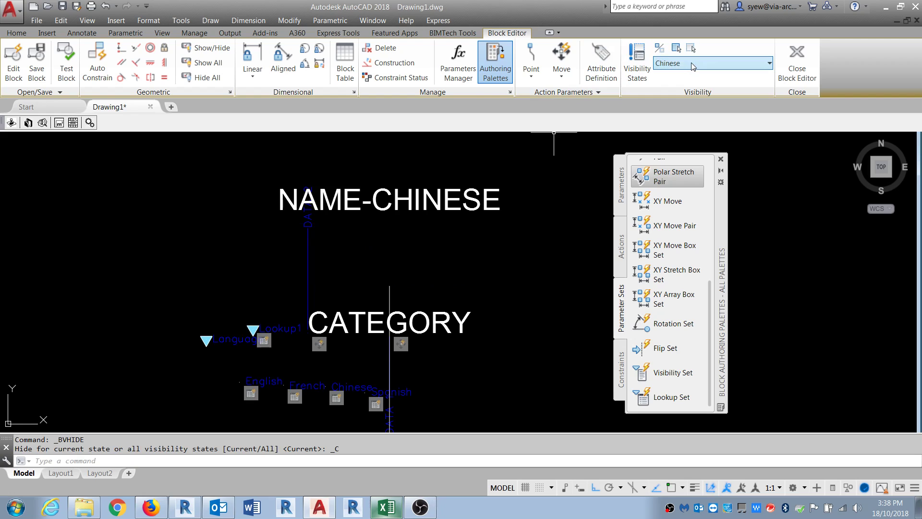
Return to the English visibility state and add a new state named Spanish, leaving existing objects' visibility unchanged.
{"action": "left_click", "coordinate": [693, 67]}
{"action": "left_click", "coordinate": [687, 77]}
{"action": "left_click", "coordinate": [637, 63]}
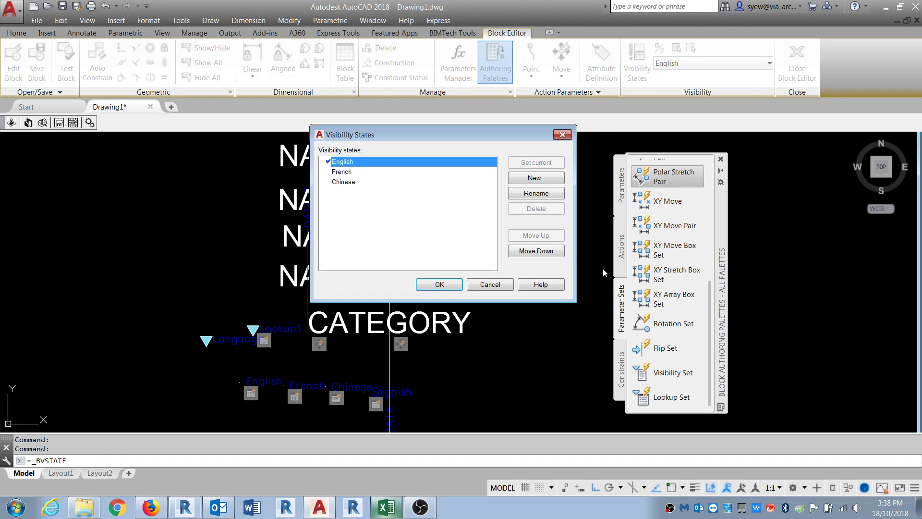
{"action": "left_click", "coordinate": [544, 179]}
{"action": "type", "text": "Spanis"}
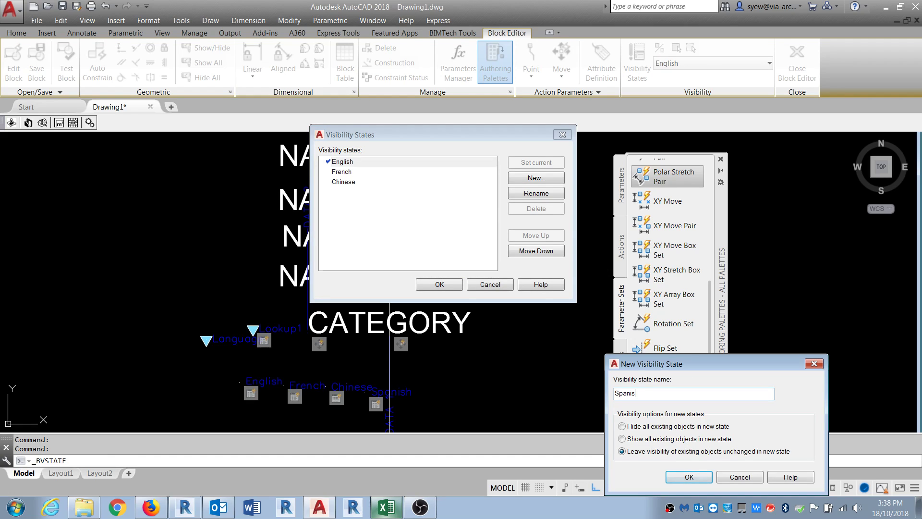
{"action": "type", "text": "h"}
{"action": "key", "text": "Return"}
{"action": "left_click", "coordinate": [440, 285]}
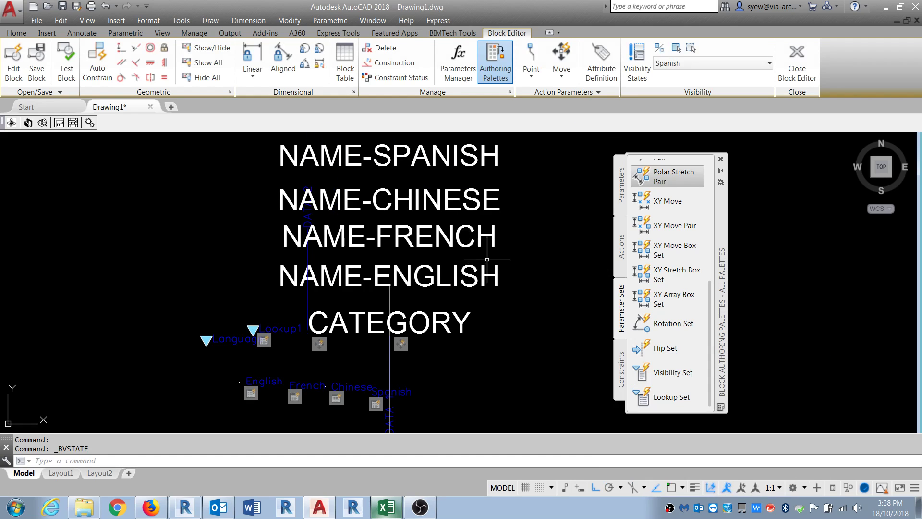
Hide the NAME-ENGLISH, NAME-FRENCH and NAME-CHINESE attributes in the Spanish visibility state.
{"action": "middle_click_drag", "start_coordinate": [487, 257], "coordinate": [475, 285]}
{"action": "left_click", "coordinate": [540, 315]}
{"action": "left_click", "coordinate": [470, 226]}
{"action": "left_click", "coordinate": [691, 48]}
Make the English visibility state current and hide the NAME-FRENCH, NAME-CHINESE and NAME-SPANISH attributes in it.
{"action": "left_click", "coordinate": [690, 64]}
{"action": "left_click", "coordinate": [686, 78]}
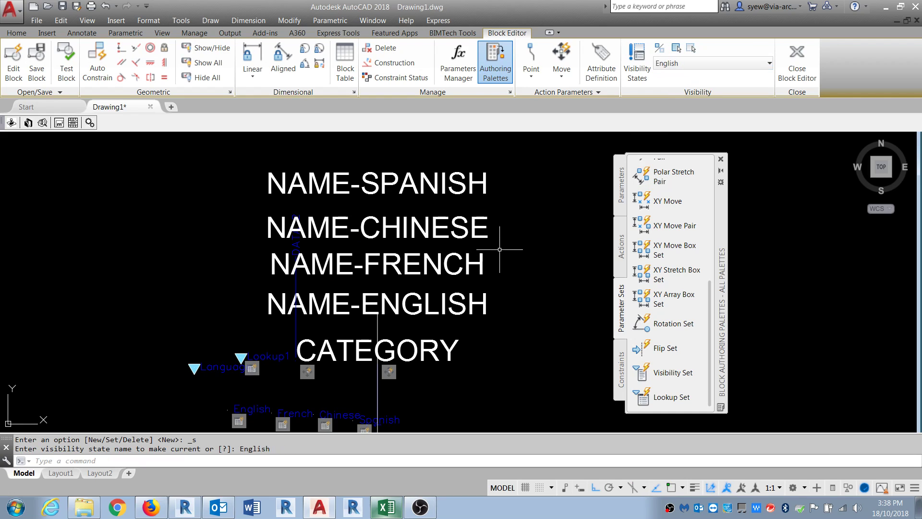
{"action": "left_click", "coordinate": [533, 275]}
{"action": "left_click", "coordinate": [416, 143]}
{"action": "left_click", "coordinate": [691, 48]}
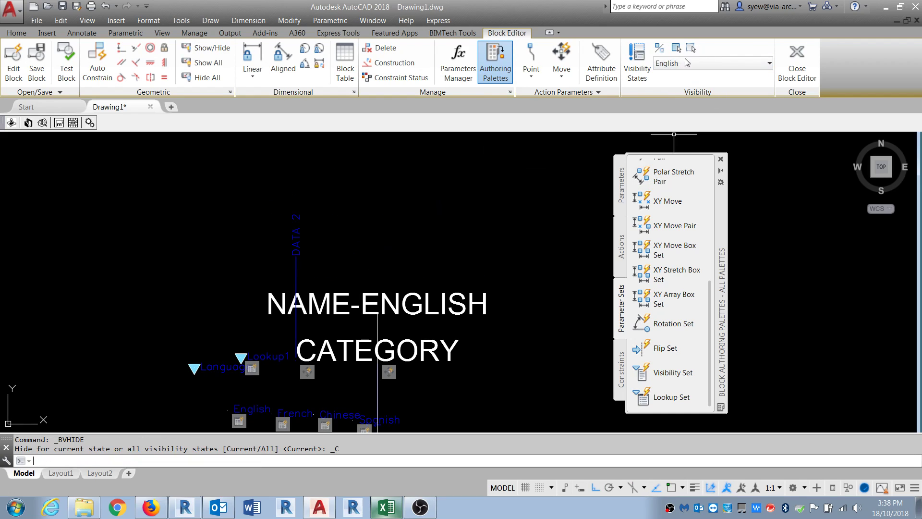
In the French visibility state, turn on object snap and move NAME-FRENCH to the upper endpoint of the vertical polyline.
{"action": "left_click", "coordinate": [701, 63]}
{"action": "left_click", "coordinate": [693, 89]}
{"action": "left_click", "coordinate": [457, 277]}
{"action": "left_click", "coordinate": [423, 262]}
{"action": "left_click", "coordinate": [378, 274]}
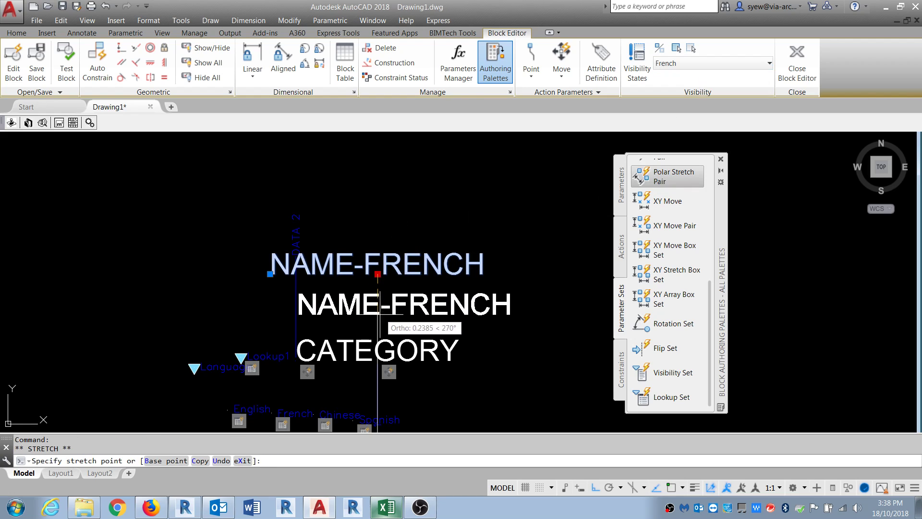
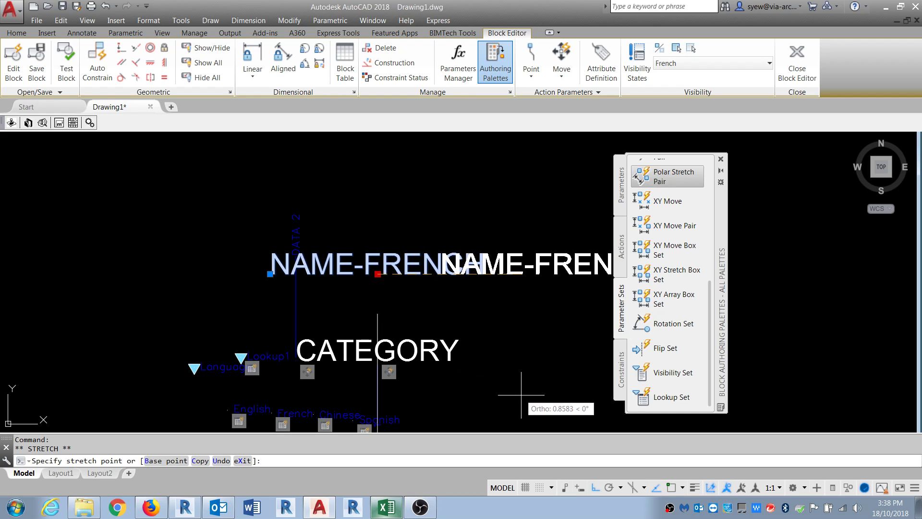
{"action": "key", "text": "F3"}
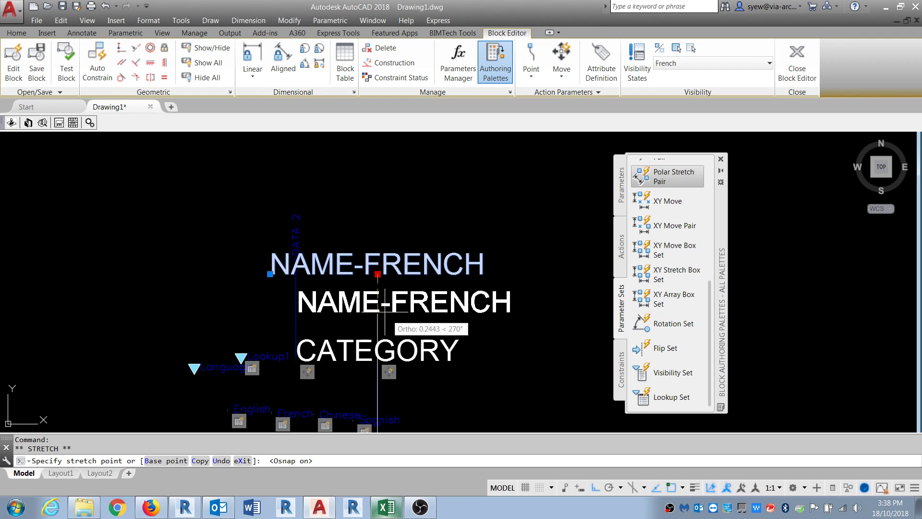
{"action": "left_click", "coordinate": [378, 313]}
In the Chinese visibility state, move NAME-CHINESE to the upper endpoint of the vertical polyline.
{"action": "left_click", "coordinate": [693, 62]}
{"action": "left_click", "coordinate": [678, 102]}
{"action": "left_click", "coordinate": [377, 246]}
{"action": "left_click", "coordinate": [375, 232]}
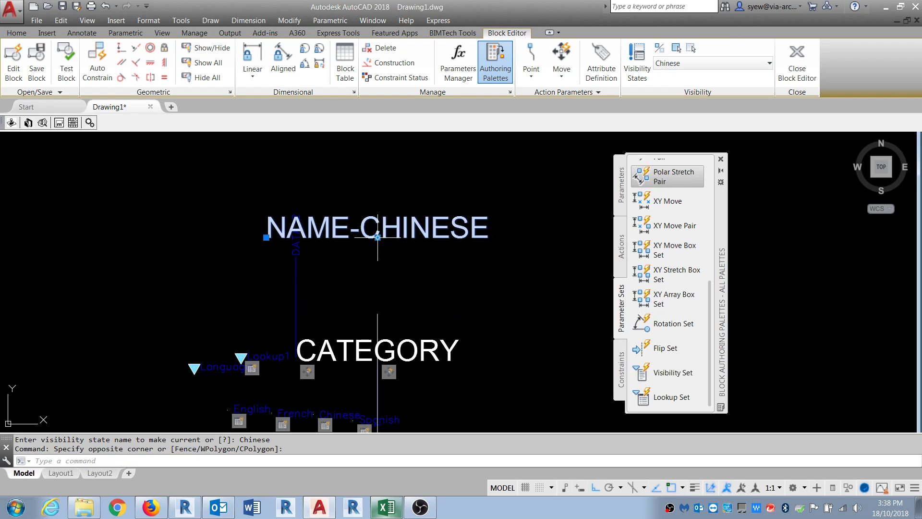
{"action": "left_click", "coordinate": [378, 237]}
{"action": "left_click", "coordinate": [378, 313]}
In the Spanish visibility state, move NAME-SPANISH to the upper endpoint of the vertical polyline.
{"action": "left_click", "coordinate": [719, 63]}
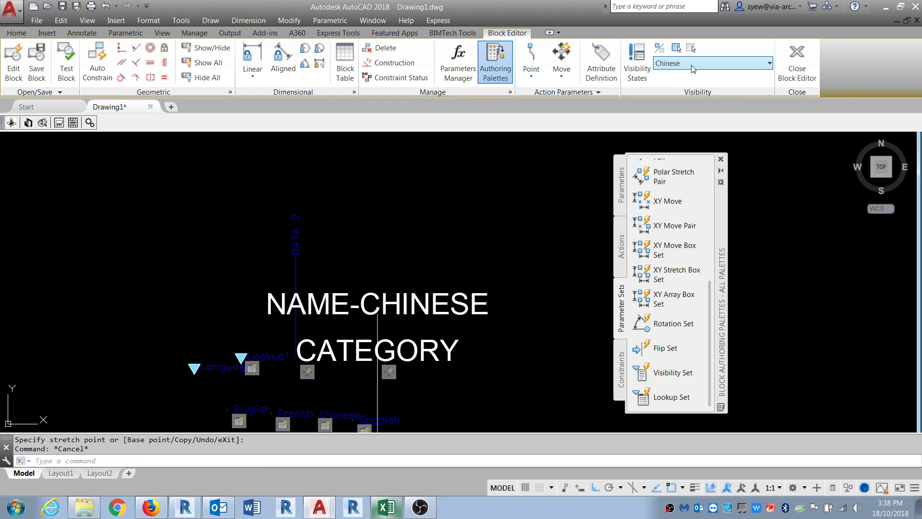
{"action": "left_click", "coordinate": [682, 121]}
{"action": "left_click", "coordinate": [424, 222]}
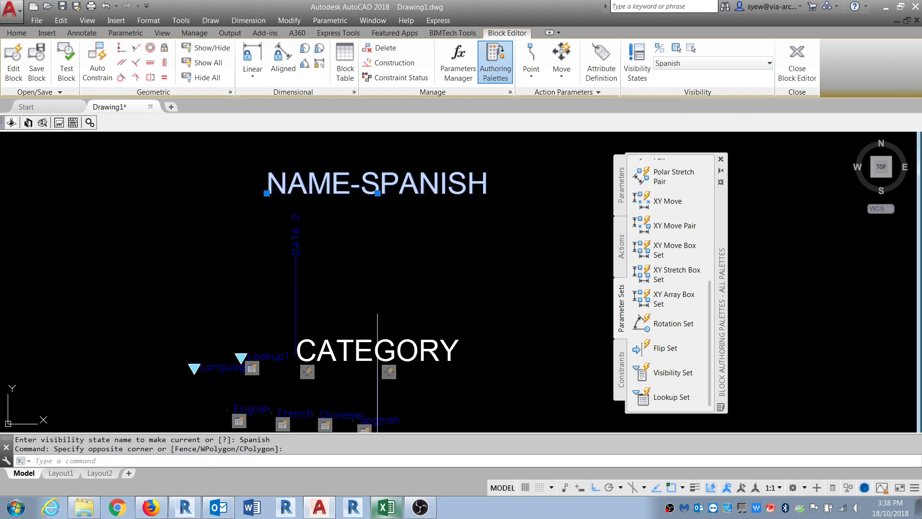
{"action": "left_click", "coordinate": [370, 206]}
{"action": "left_click", "coordinate": [378, 194]}
{"action": "left_click", "coordinate": [378, 313]}
{"action": "key", "text": "Escape"}
Erase the vertical reference polyline below the NAME attribute.
{"action": "scroll", "coordinate": [408, 197], "scroll_direction": "down", "scroll_amount": 2}
{"action": "type", "text": "e"}
{"action": "key", "text": "Return"}
{"action": "scroll", "coordinate": [266, 301], "scroll_direction": "up", "scroll_amount": 4}
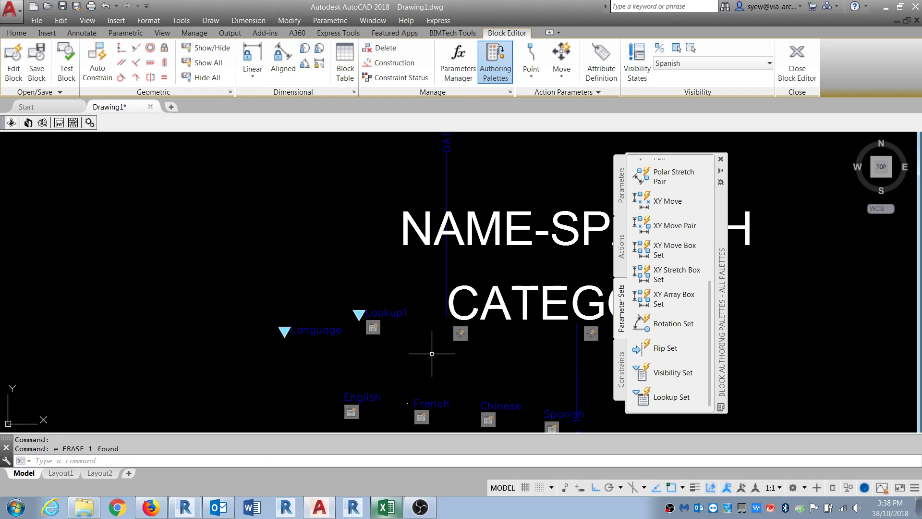
{"action": "middle_click_drag", "start_coordinate": [397, 333], "coordinate": [355, 309]}
{"action": "scroll", "coordinate": [263, 300], "scroll_direction": "down", "scroll_amount": 2}
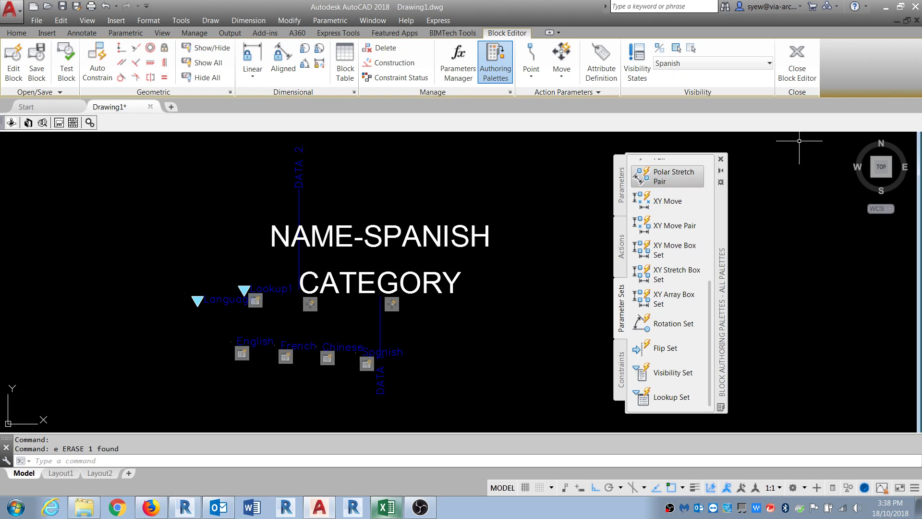
Close the Block Editor, saving the changes to roomname, and select the TEST block reference in the drawing.
{"action": "left_click", "coordinate": [794, 67]}
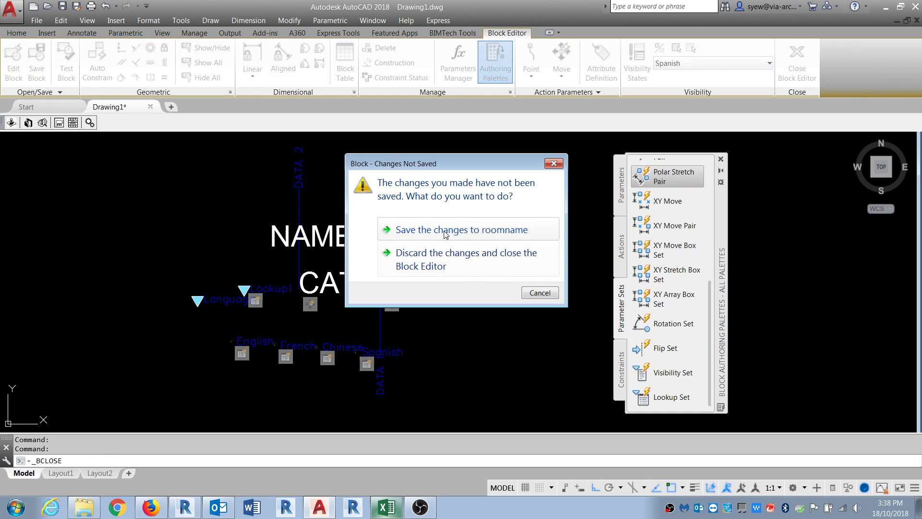
{"action": "left_click", "coordinate": [446, 170]}
{"action": "left_click", "coordinate": [431, 317]}
{"action": "left_click", "coordinate": [298, 252]}
{"action": "scroll", "coordinate": [389, 275], "scroll_direction": "down", "scroll_amount": 2}
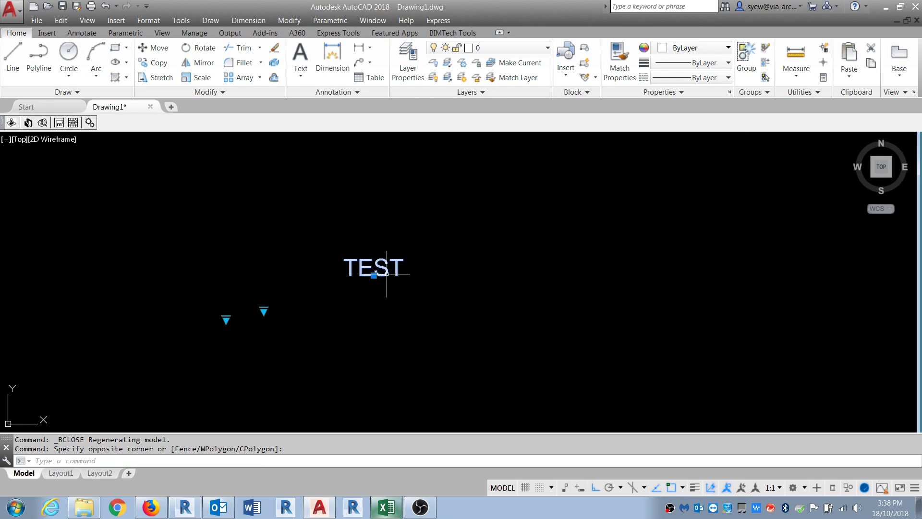
Synchronize the block reference's attributes with ATTSYNC, using the Select option and accepting the picked block.
{"action": "type", "text": "a"}
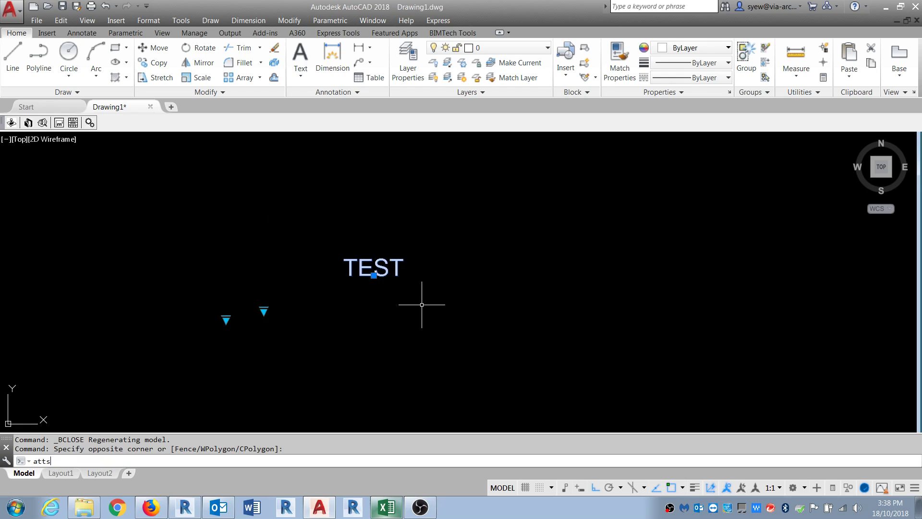
{"action": "type", "text": "TTSYNc"}
{"action": "key", "text": "Return"}
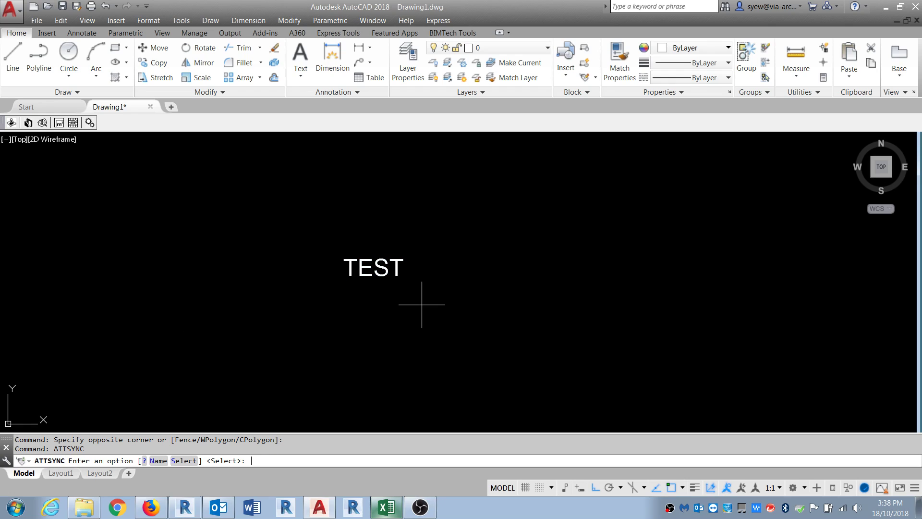
{"action": "type", "text": "se"}
{"action": "key", "text": "Return"}
{"action": "left_click", "coordinate": [390, 281]}
{"action": "type", "text": "yes"}
{"action": "key", "text": "Return"}
Choose Bathroom from the block reference's Lookup1 list and regenerate the drawing with REGENALL.
{"action": "left_click", "coordinate": [437, 317]}
{"action": "left_click", "coordinate": [326, 248]}
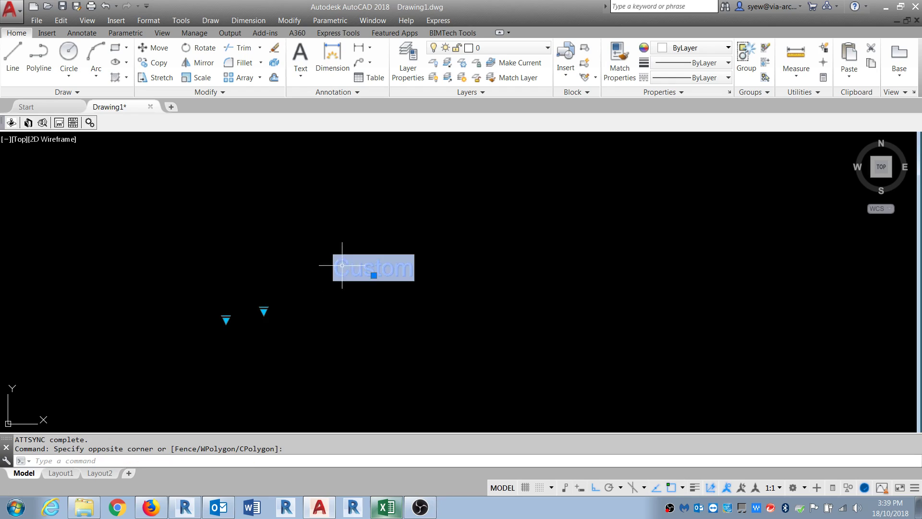
{"action": "left_click", "coordinate": [263, 310]}
{"action": "left_click", "coordinate": [291, 318]}
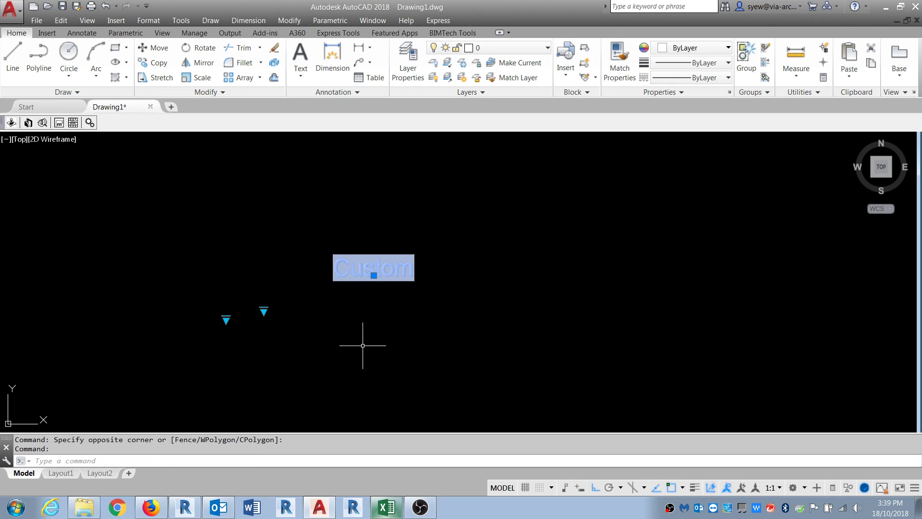
{"action": "type", "text": "rea"}
{"action": "key", "text": "Return"}
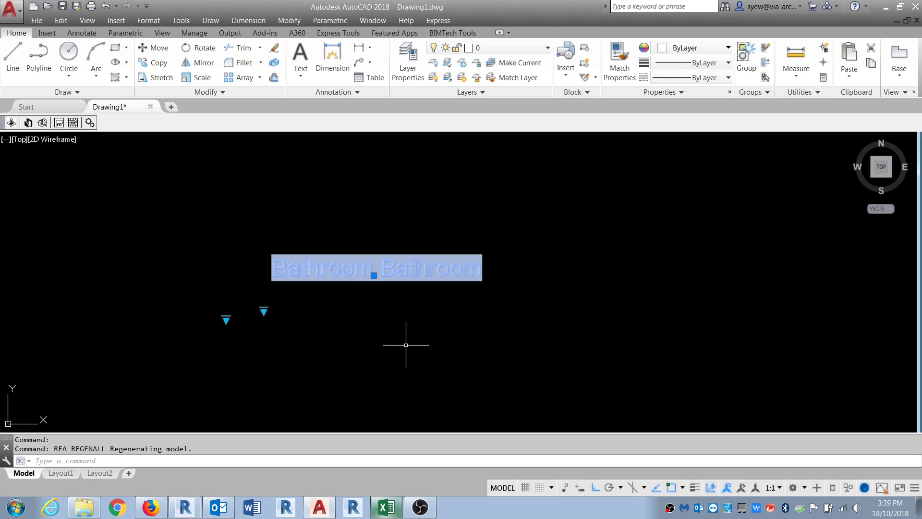
Deselect the block reference and run REGENALL again.
{"action": "key", "text": "Escape"}
{"action": "key", "text": "Escape"}
{"action": "type", "text": "rea"}
{"action": "key", "text": "Return"}
Select the Bathroom block reference, leave its grip stretch and reopen it in the Block Editor.
{"action": "left_click", "coordinate": [410, 263]}
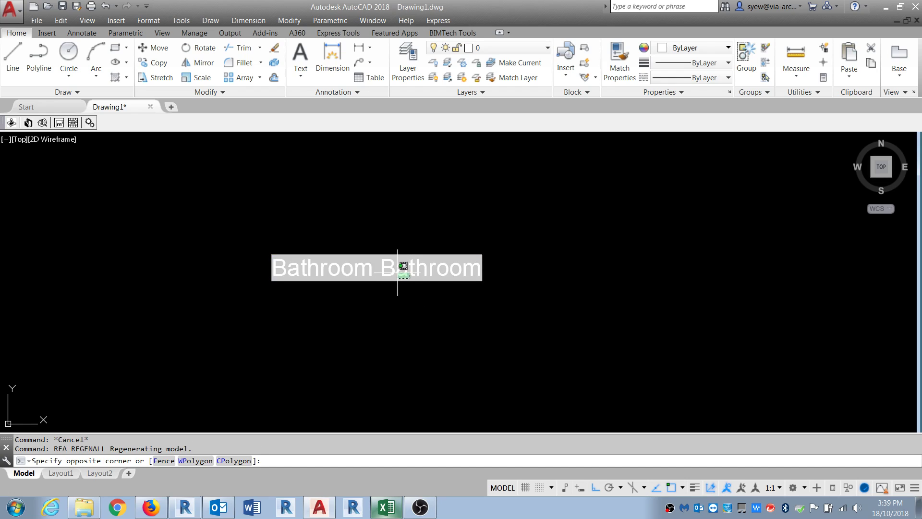
{"action": "left_click", "coordinate": [373, 275]}
{"action": "left_click", "coordinate": [374, 275]}
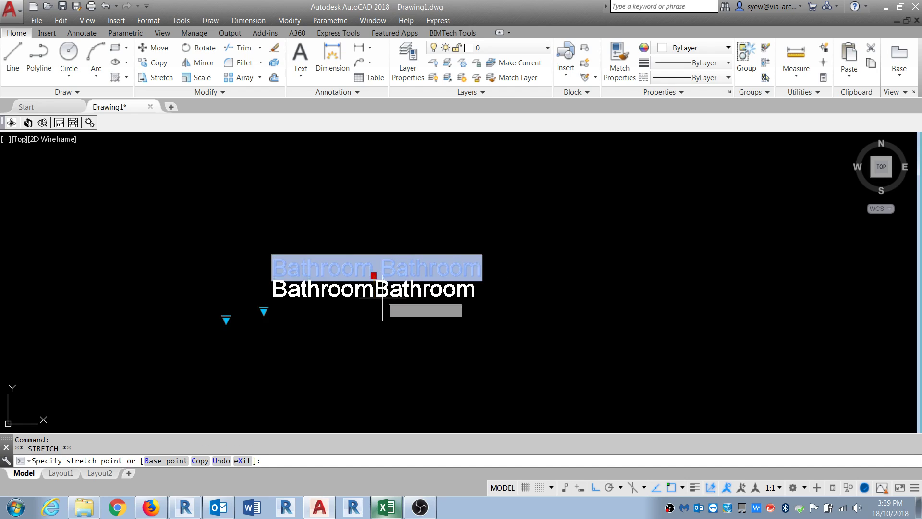
{"action": "key", "text": "Escape"}
{"action": "right_click", "coordinate": [363, 270]}
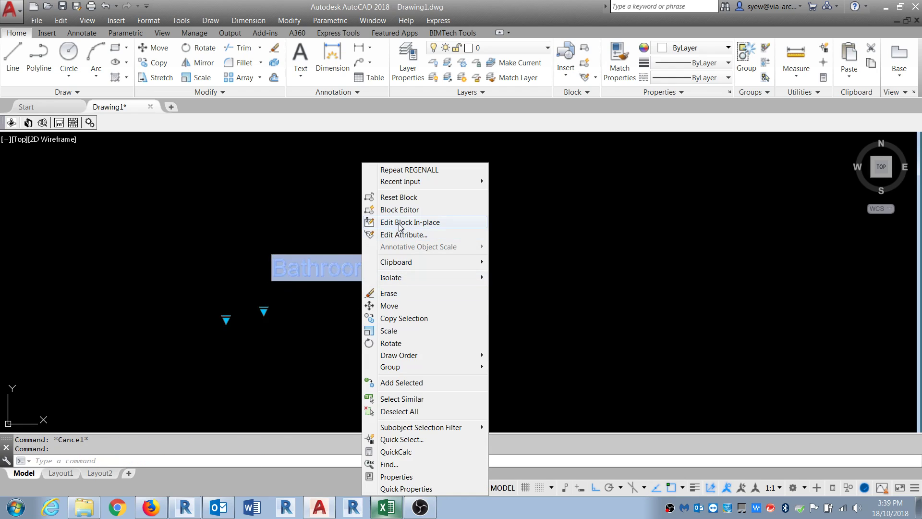
{"action": "left_click", "coordinate": [389, 209]}
Correct the Bathroom entry in the English lookup table, then close the Block Editor and save the changes.
{"action": "right_click", "coordinate": [342, 376]}
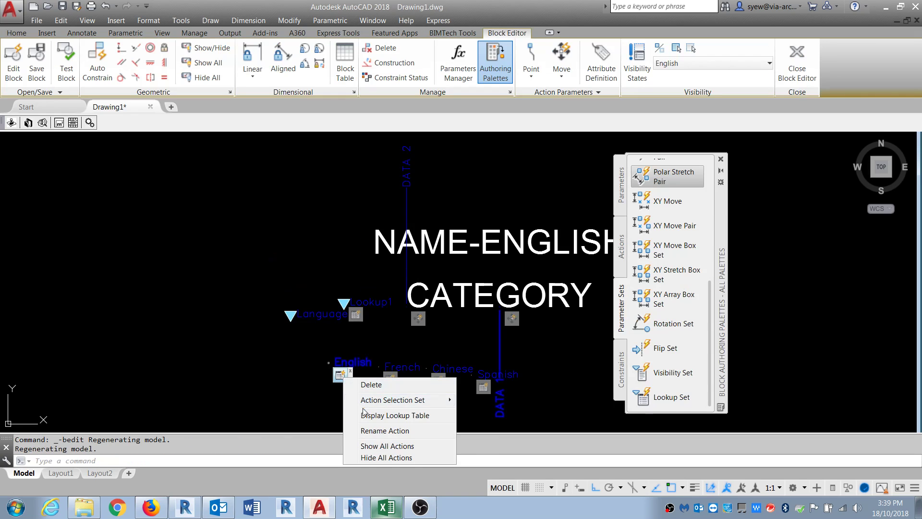
{"action": "left_click", "coordinate": [404, 413]}
{"action": "left_click", "coordinate": [522, 131]}
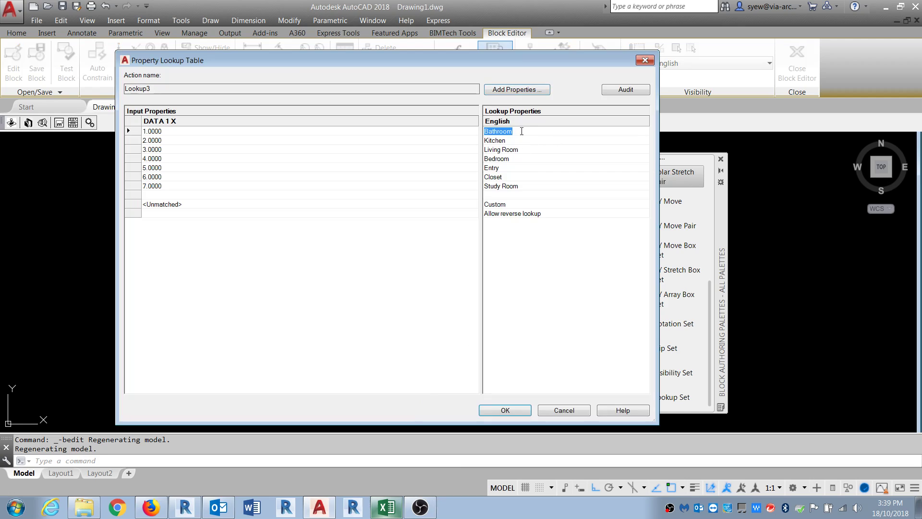
{"action": "left_click", "coordinate": [487, 133]}
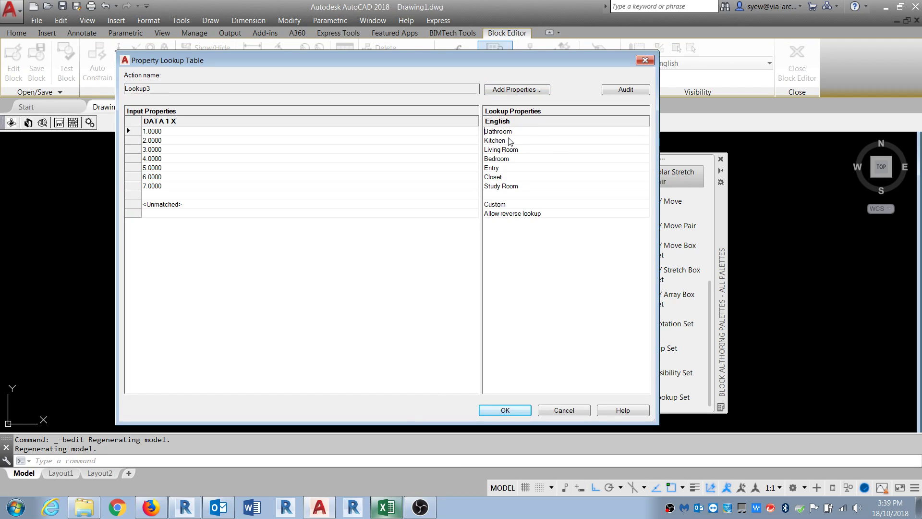
{"action": "left_click", "coordinate": [505, 410]}
{"action": "left_click", "coordinate": [797, 62]}
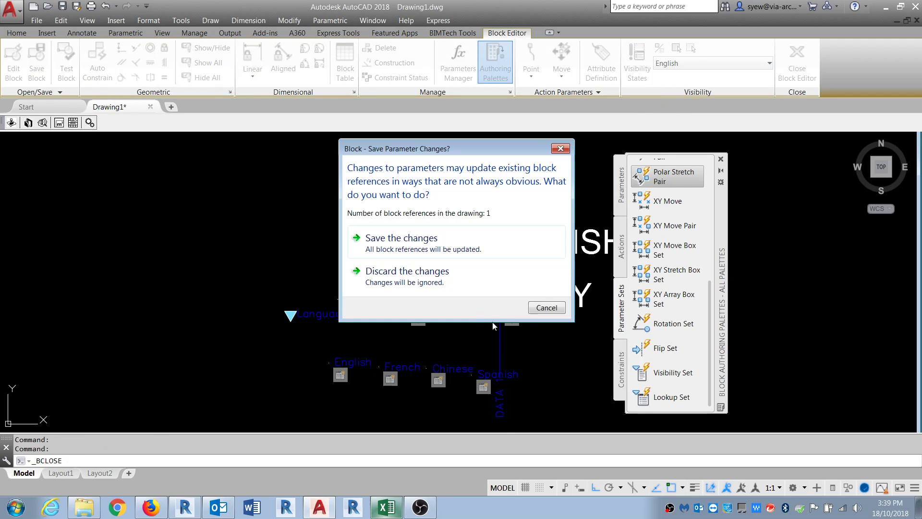
{"action": "left_click", "coordinate": [402, 239]}
Choose Kitchen from the block reference's Lookup1 list and regenerate the drawing with REGENALL.
{"action": "type", "text": "f"}
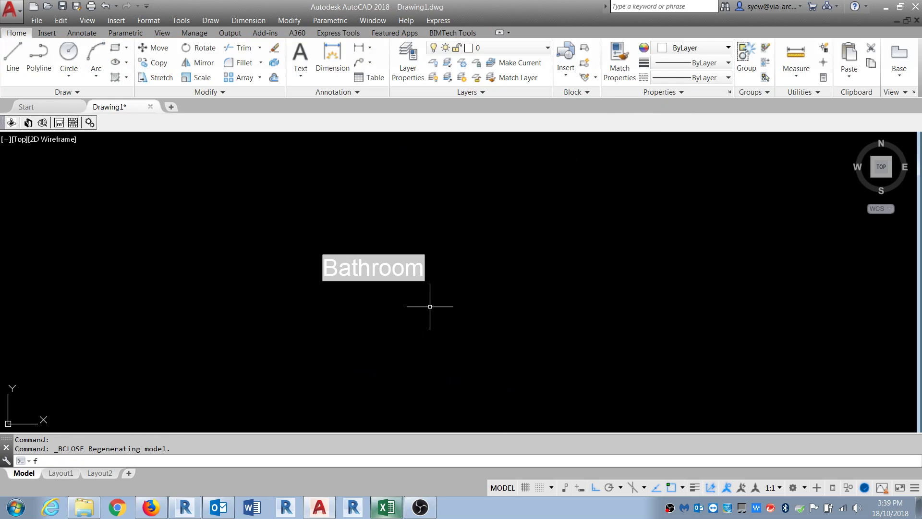
{"action": "left_click_drag", "start_coordinate": [430, 306], "coordinate": [404, 271]}
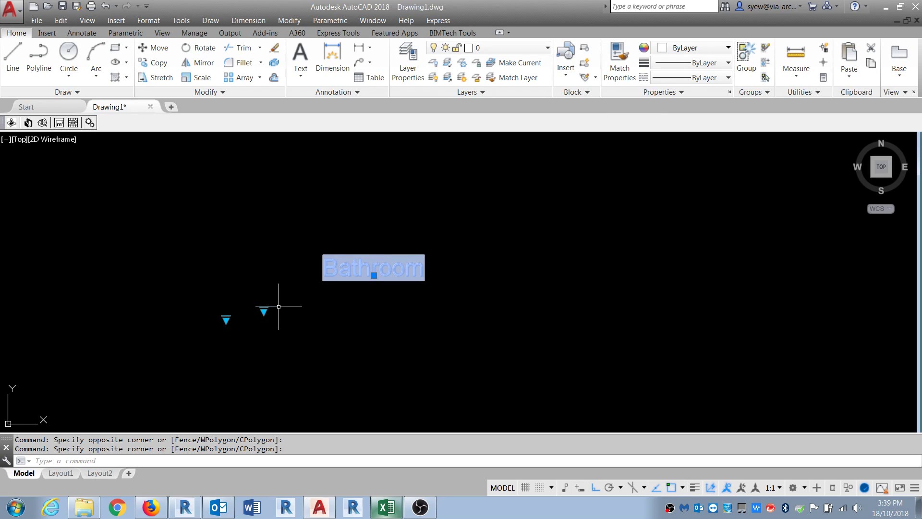
{"action": "left_click", "coordinate": [263, 311]}
{"action": "key", "text": "Escape"}
{"action": "type", "text": "rea"}
{"action": "key", "text": "Return"}
Switch the block reference's Language to Chinese and deselect it.
{"action": "left_click", "coordinate": [226, 319]}
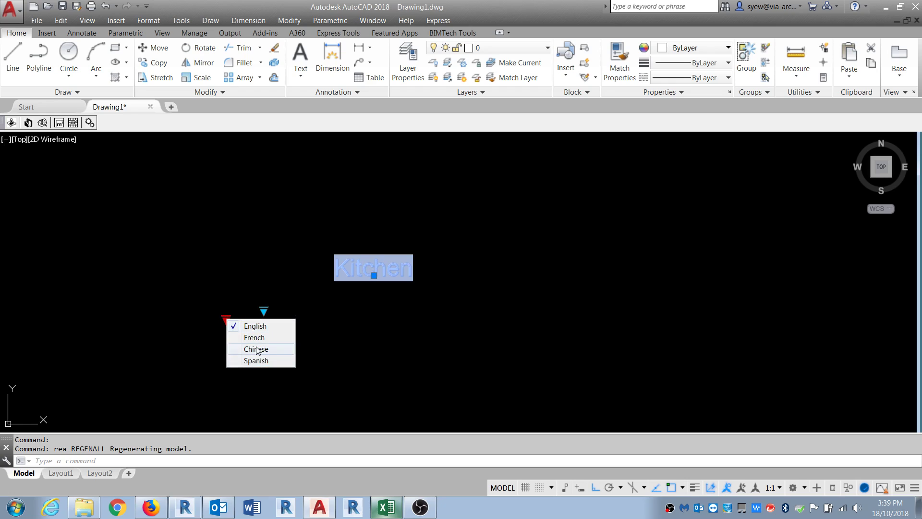
{"action": "left_click", "coordinate": [257, 349]}
{"action": "type", "text": "rea"}
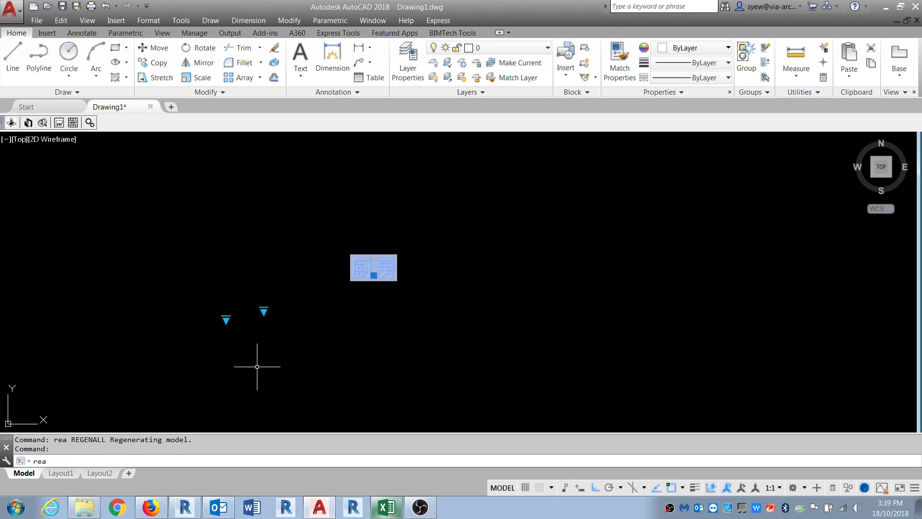
{"action": "key", "text": "Escape"}
Reselect the block reference and switch its Language to Spanish, then to French.
{"action": "left_click_drag", "start_coordinate": [388, 329], "coordinate": [249, 309]}
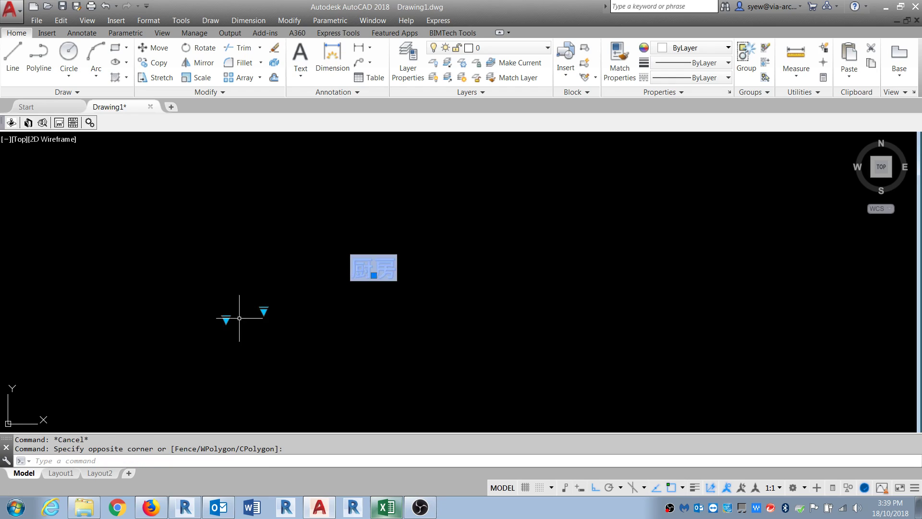
{"action": "left_click", "coordinate": [226, 319]}
{"action": "left_click", "coordinate": [260, 359]}
{"action": "left_click", "coordinate": [227, 320]}
{"action": "left_click", "coordinate": [251, 341]}
Choose Entry from the block reference's Lookup1 list and regenerate the drawing with REGEN.
{"action": "left_click", "coordinate": [263, 310]}
{"action": "left_click", "coordinate": [302, 364]}
{"action": "key", "text": "Escape"}
{"action": "type", "text": "re"}
{"action": "key", "text": "Return"}
Select the block reference and test its Language visibility states in turn: English, French, Chinese and Spanish.
{"action": "left_click", "coordinate": [431, 319]}
{"action": "left_click", "coordinate": [370, 260]}
{"action": "left_click", "coordinate": [226, 320]}
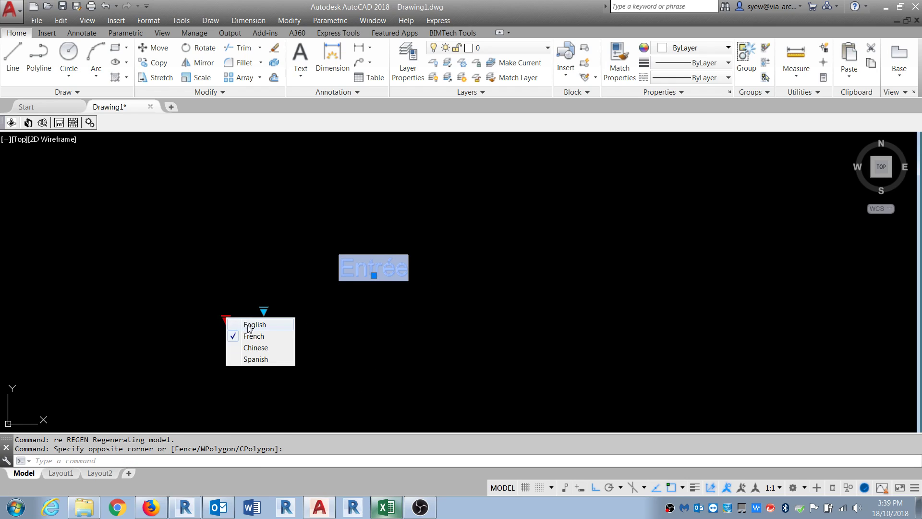
{"action": "left_click", "coordinate": [263, 324]}
{"action": "left_click", "coordinate": [226, 318]}
{"action": "left_click", "coordinate": [245, 338]}
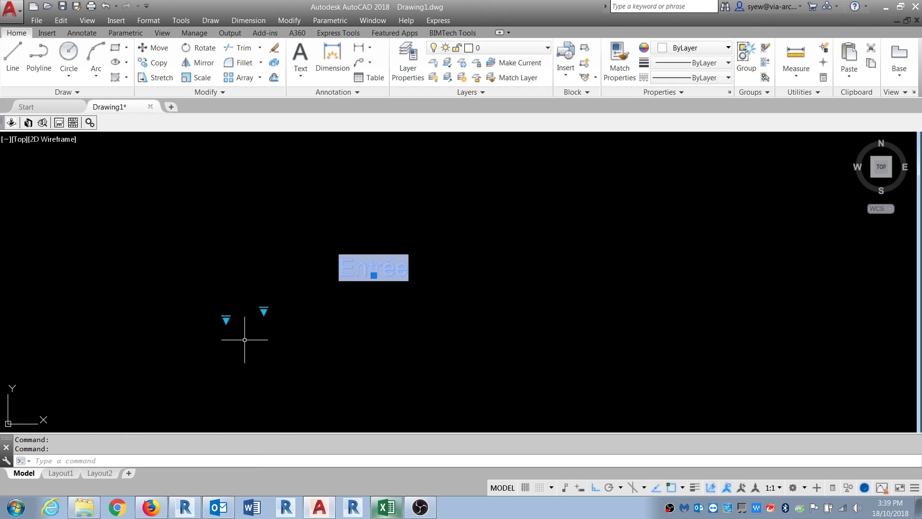
{"action": "left_click", "coordinate": [225, 319]}
{"action": "left_click", "coordinate": [252, 349]}
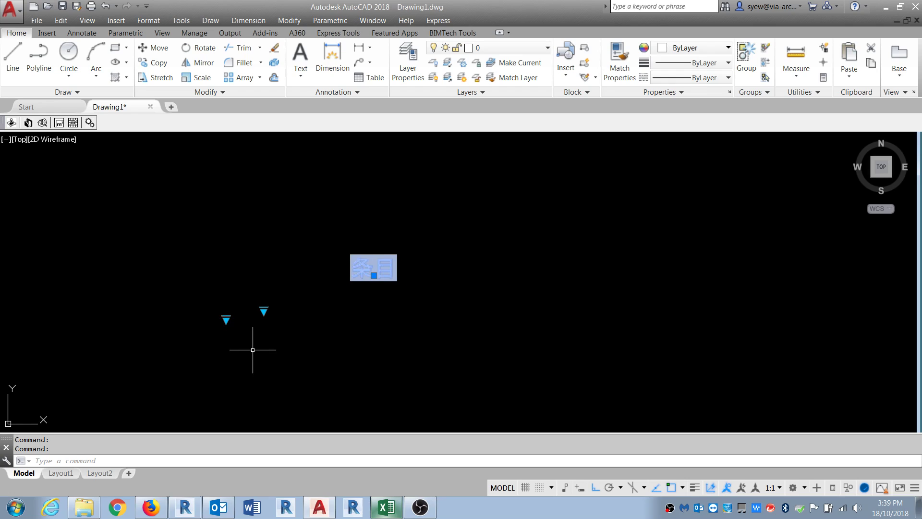
{"action": "left_click", "coordinate": [226, 320]}
{"action": "left_click", "coordinate": [253, 360]}
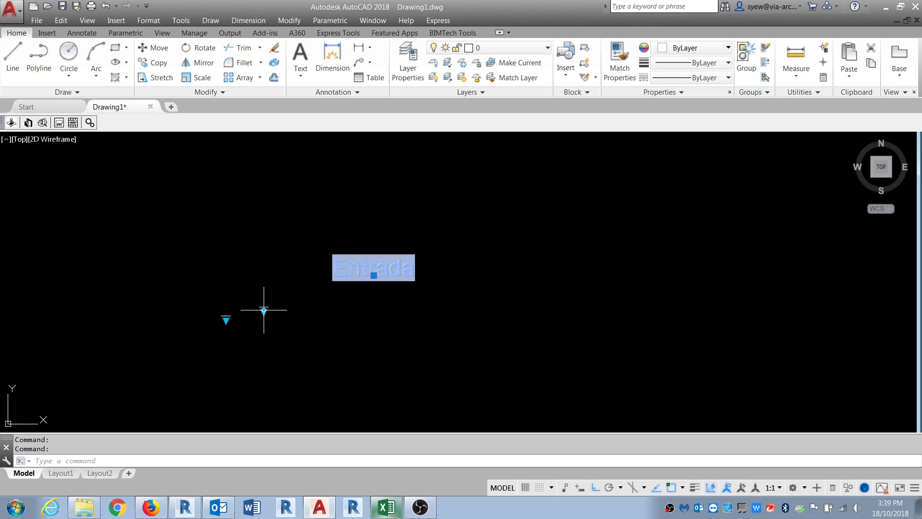
Choose Living Room from the block reference's Lookup1 list and run REGENALL.
{"action": "left_click", "coordinate": [264, 310]}
{"action": "left_click", "coordinate": [293, 330]}
{"action": "left_click", "coordinate": [263, 310]}
{"action": "type", "text": "REA"}
{"action": "key", "text": "Return"}
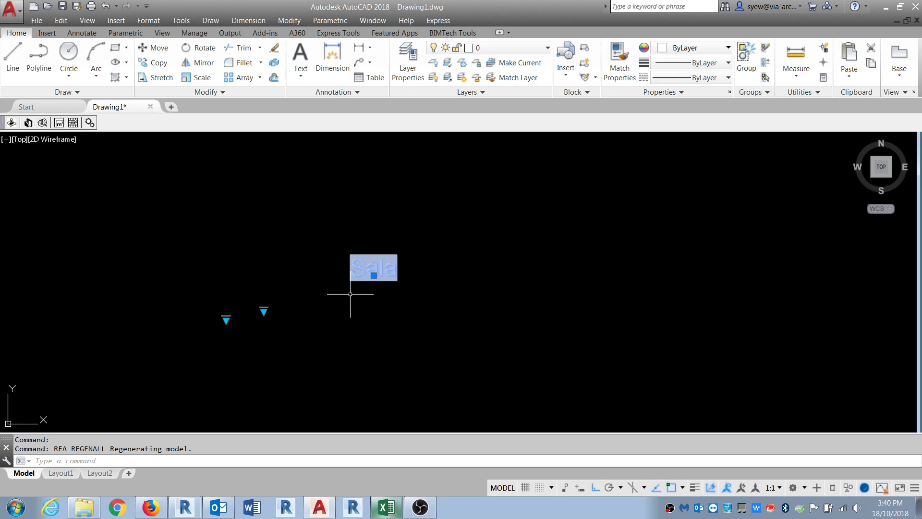
Reopen the block in the Block Editor and add a row to the English lookup table pairing value 8 with Balcony.
{"action": "right_click", "coordinate": [368, 266]}
{"action": "left_click", "coordinate": [391, 208]}
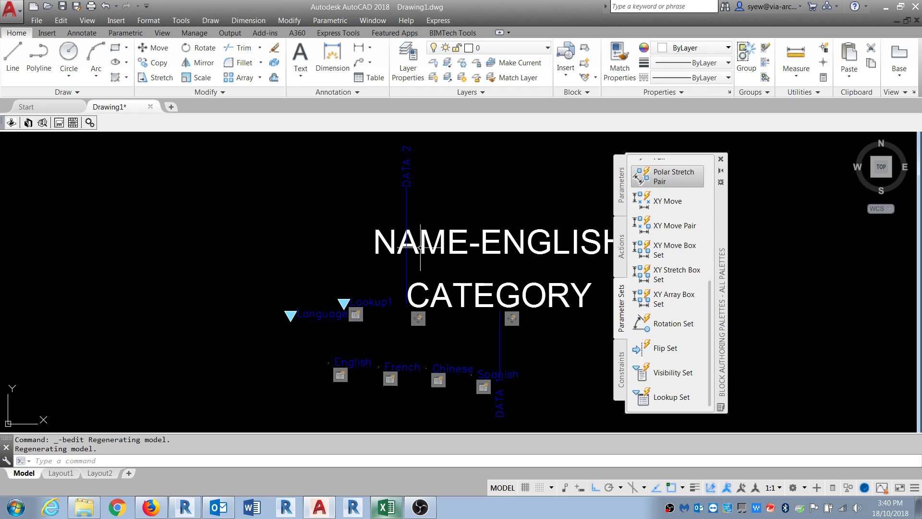
{"action": "right_click", "coordinate": [293, 340]}
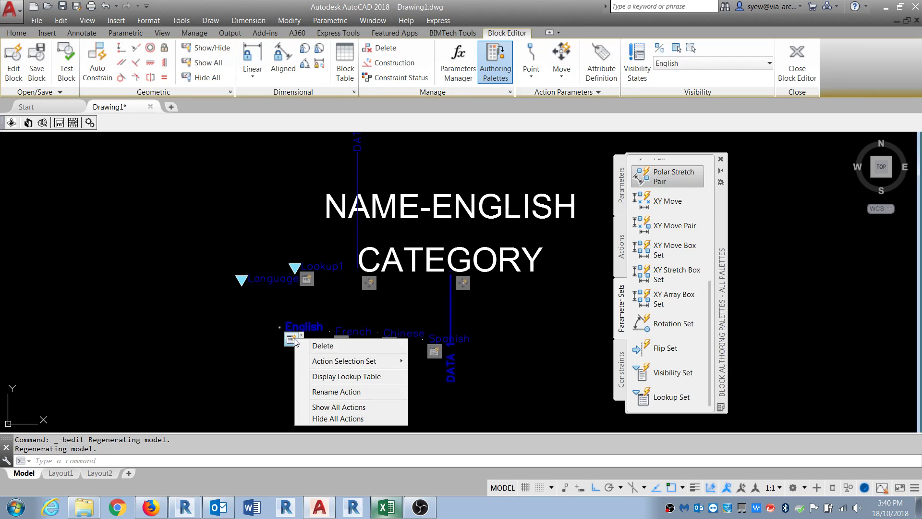
{"action": "left_click", "coordinate": [329, 376]}
{"action": "type", "text": "8"}
{"action": "left_click", "coordinate": [504, 196]}
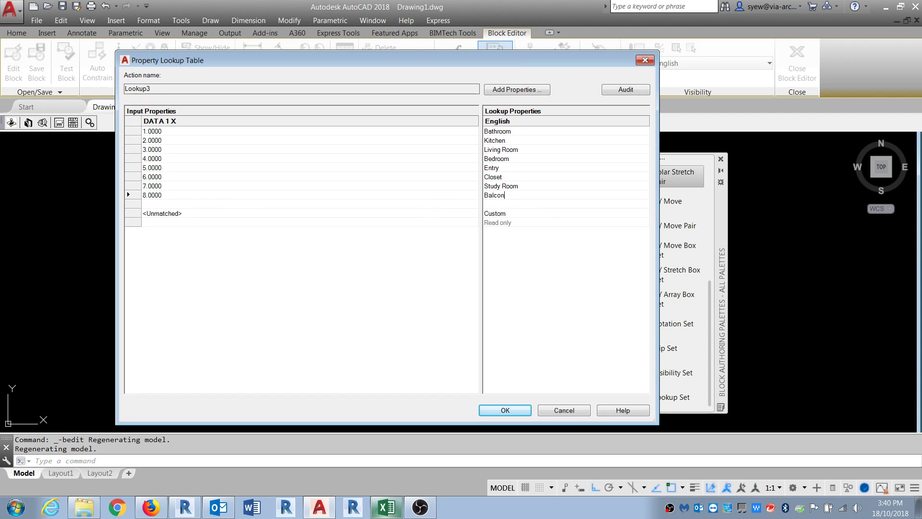
{"action": "left_click", "coordinate": [518, 407]}
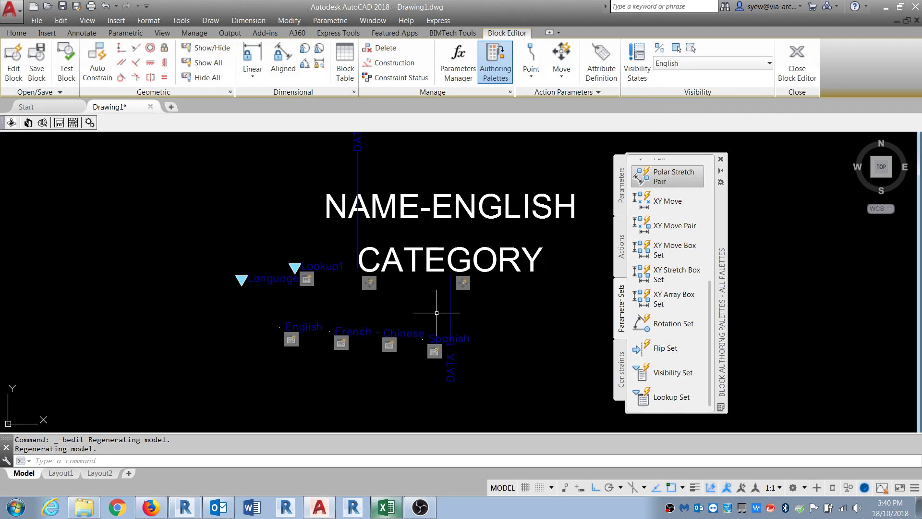
Open the French lookup table and add a new row with DATA 1 Y value 8.
{"action": "right_click", "coordinate": [339, 339]}
{"action": "left_click", "coordinate": [370, 377]}
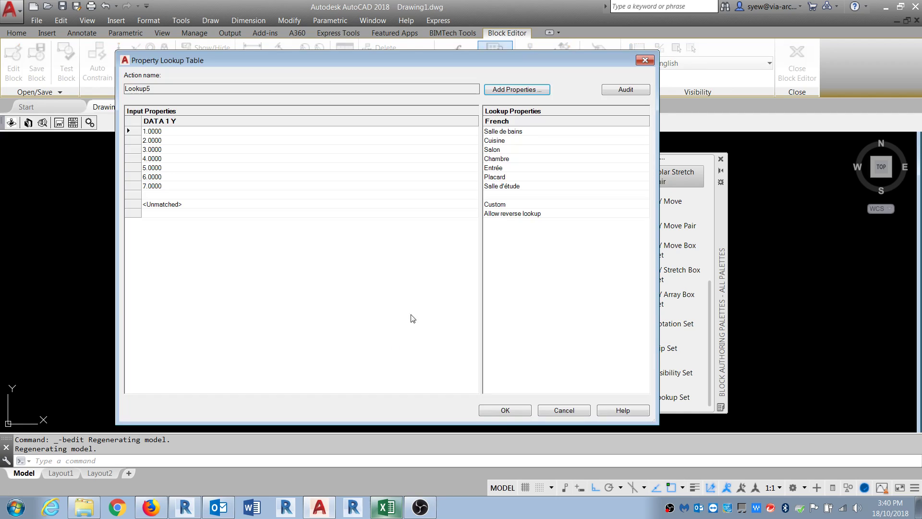
{"action": "left_click", "coordinate": [174, 193]}
{"action": "type", "text": "8"}
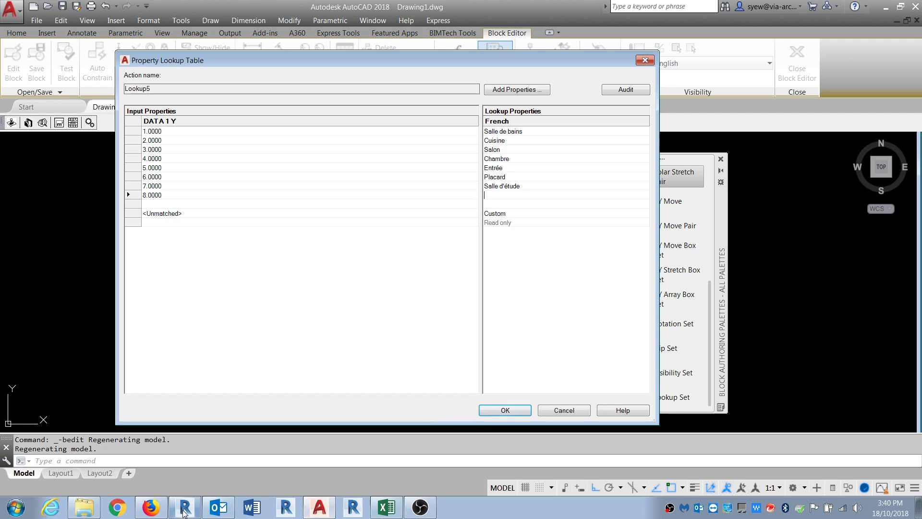
Switch to Firefox and search for "english to french" in a new tab.
{"action": "left_click", "coordinate": [150, 507]}
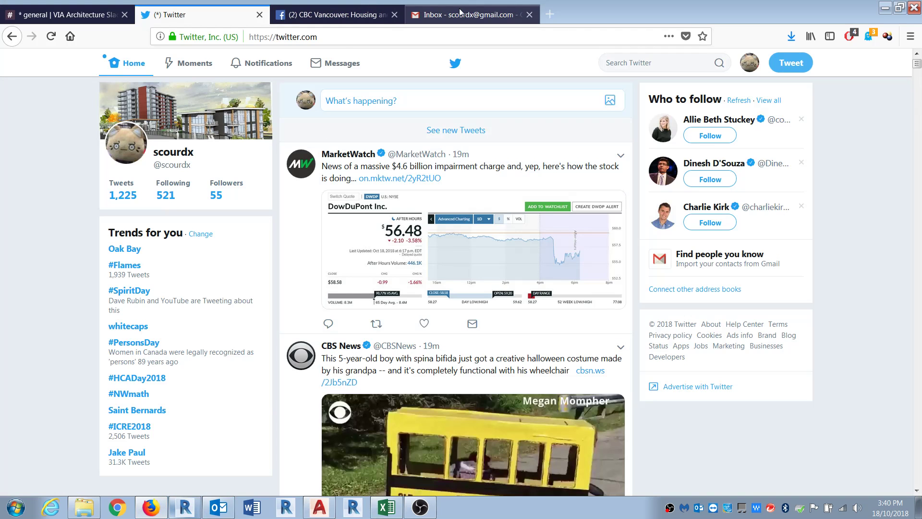
{"action": "left_click", "coordinate": [555, 10]}
{"action": "type", "text": "w"}
{"action": "key", "text": "BackSpace"}
{"action": "key", "text": "BackSpace"}
{"action": "type", "text": "eng"}
{"action": "key", "text": "BackSpace"}
{"action": "key", "text": "BackSpace"}
{"action": "key", "text": "BackSpace"}
{"action": "type", "text": "englis"}
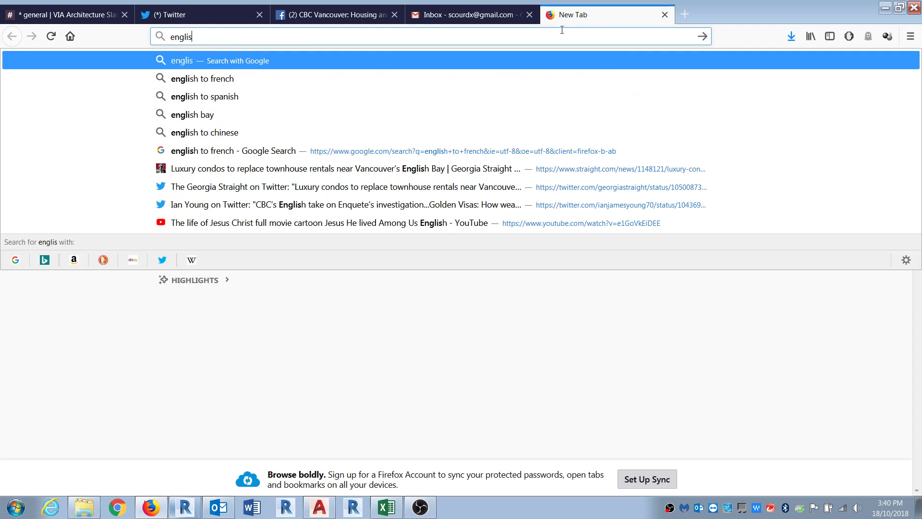
{"action": "type", "text": "h to french"}
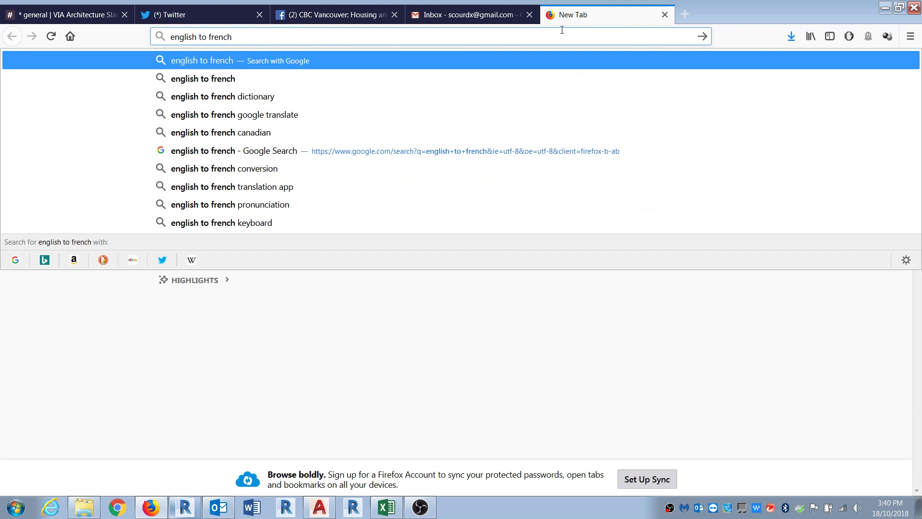
{"action": "key", "text": "Return"}
Translate "balcony" into French, copy "balcon" into row 8 of AutoCAD's French lookup table and accept the table.
{"action": "left_click", "coordinate": [236, 212]}
{"action": "type", "text": "balcony"}
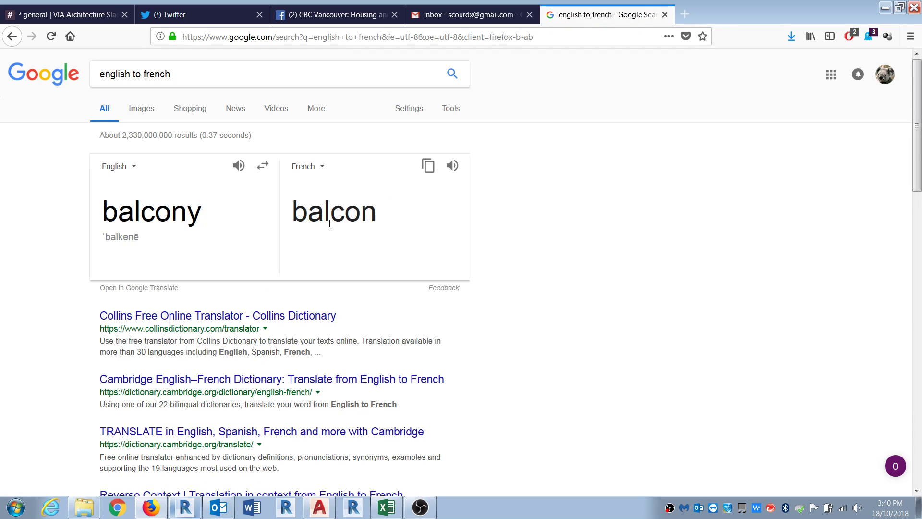
{"action": "left_click_drag", "start_coordinate": [377, 216], "coordinate": [293, 216]}
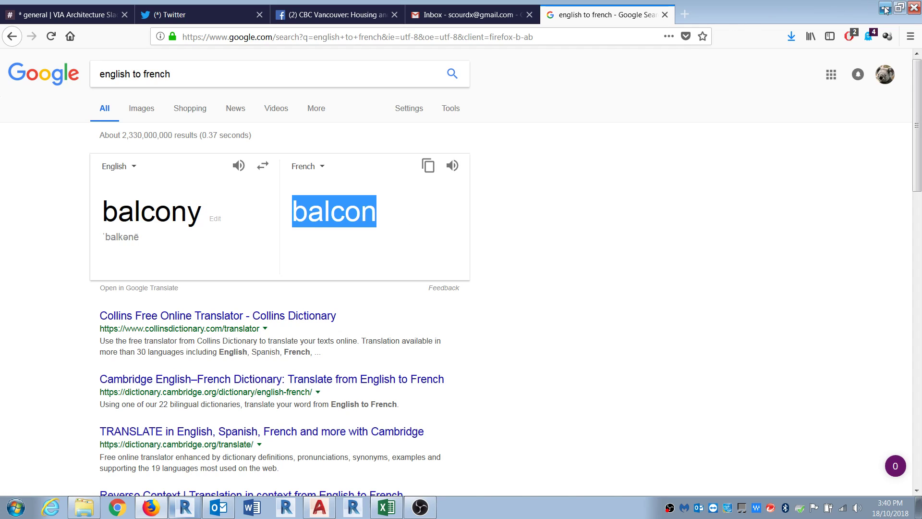
{"action": "left_click", "coordinate": [885, 8]}
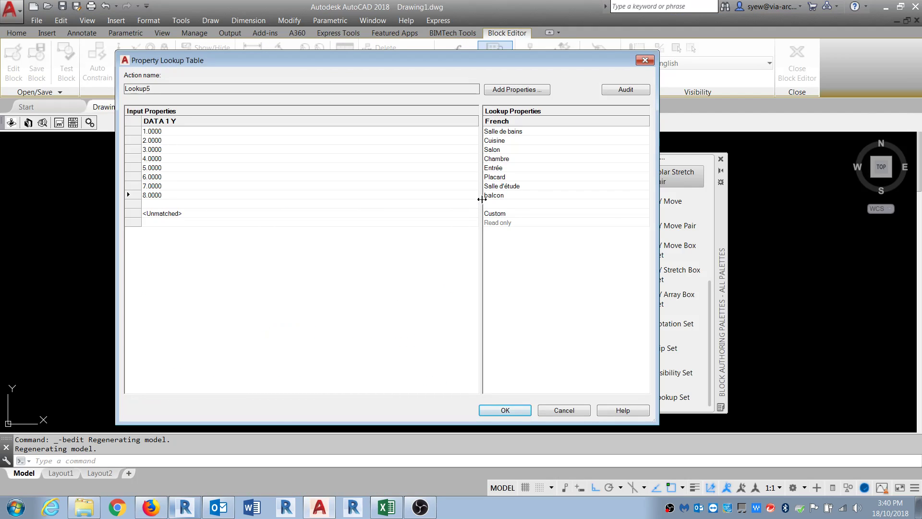
{"action": "left_click", "coordinate": [505, 410]}
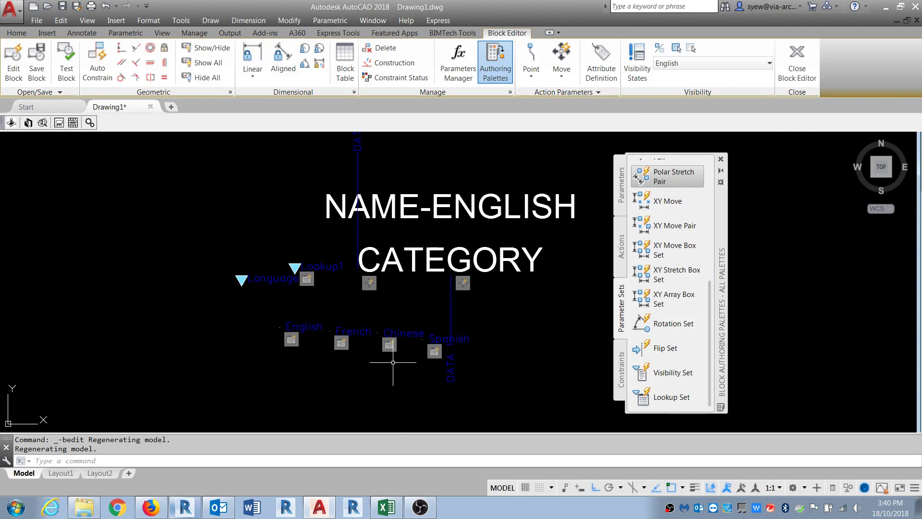
Open the Chinese lookup table and add a new row with DATA 2 X value 8.
{"action": "right_click", "coordinate": [391, 349]}
{"action": "left_click", "coordinate": [432, 384]}
{"action": "left_click", "coordinate": [153, 195]}
{"action": "type", "text": "8"}
{"action": "left_click", "coordinate": [509, 196]}
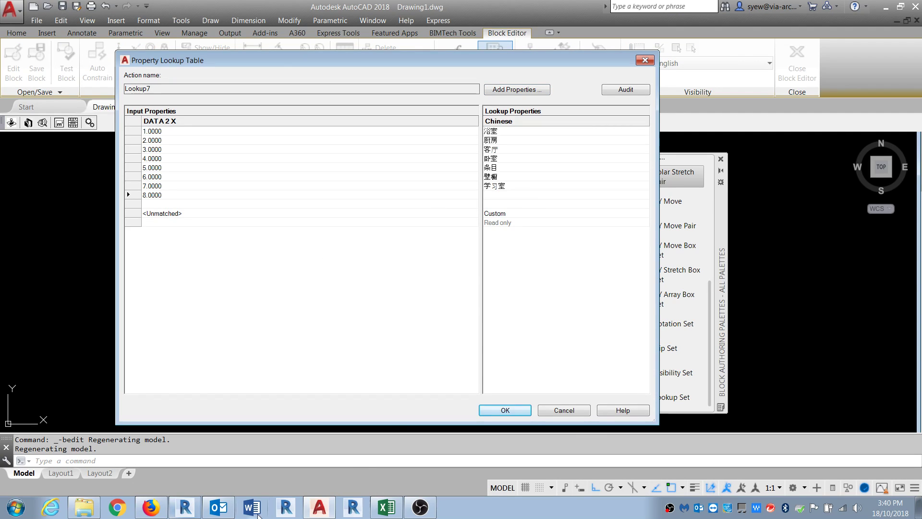
Translate "balcony" into Chinese (Simplified) in Firefox, copy 阳台 into row 8 of AutoCAD's Chinese lookup table and accept it.
{"action": "left_click", "coordinate": [150, 507]}
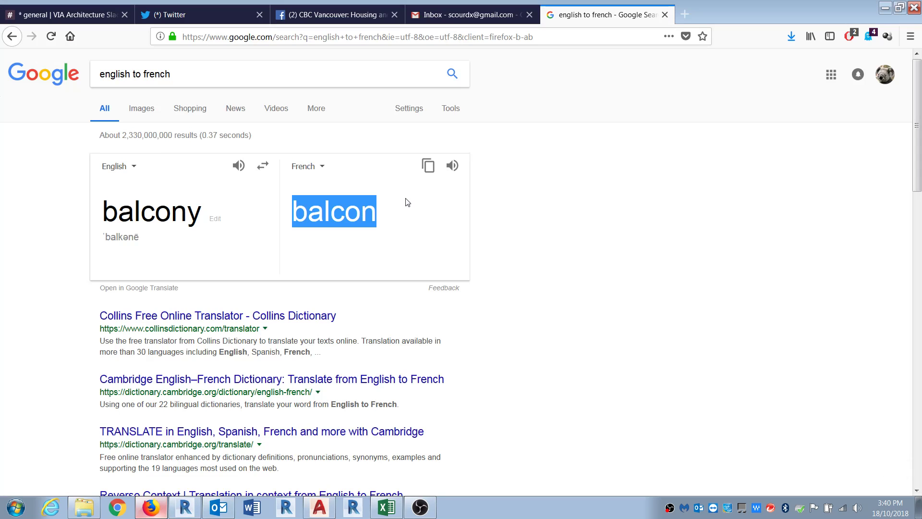
{"action": "left_click", "coordinate": [323, 169]}
{"action": "left_click", "coordinate": [320, 274]}
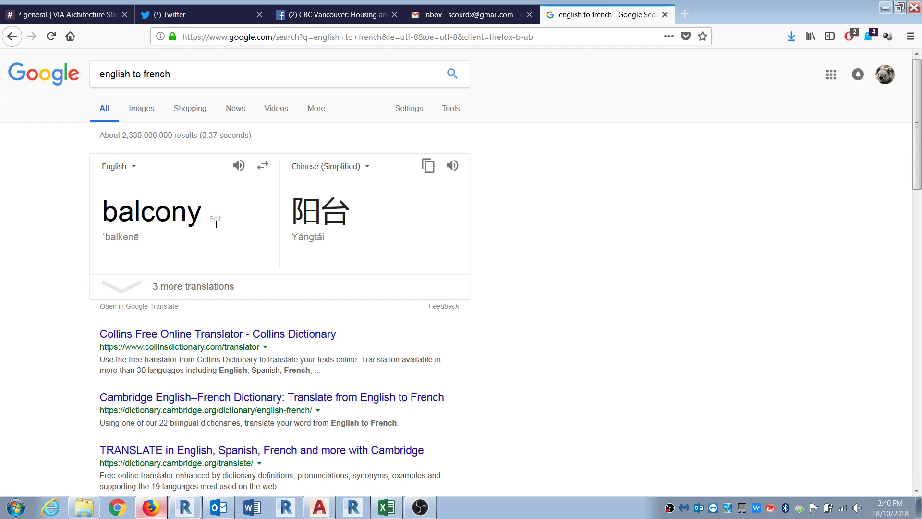
{"action": "left_click_drag", "start_coordinate": [358, 217], "coordinate": [289, 215]}
{"action": "key", "text": "ctrl+c"}
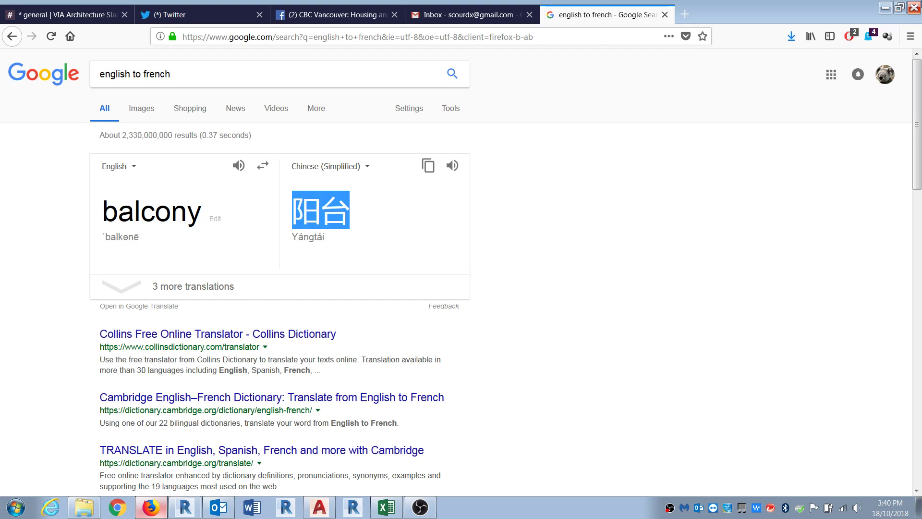
{"action": "left_click", "coordinate": [886, 7]}
{"action": "key", "text": "ctrl+v"}
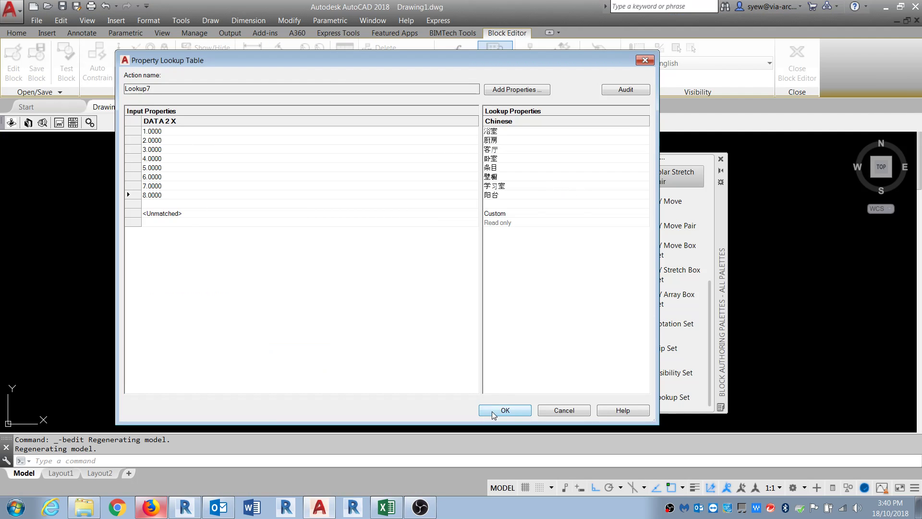
{"action": "left_click", "coordinate": [504, 411]}
Open the Spanish lookup table and add a new row with DATA 2 Y value 8.
{"action": "right_click", "coordinate": [434, 352]}
{"action": "left_click", "coordinate": [471, 396]}
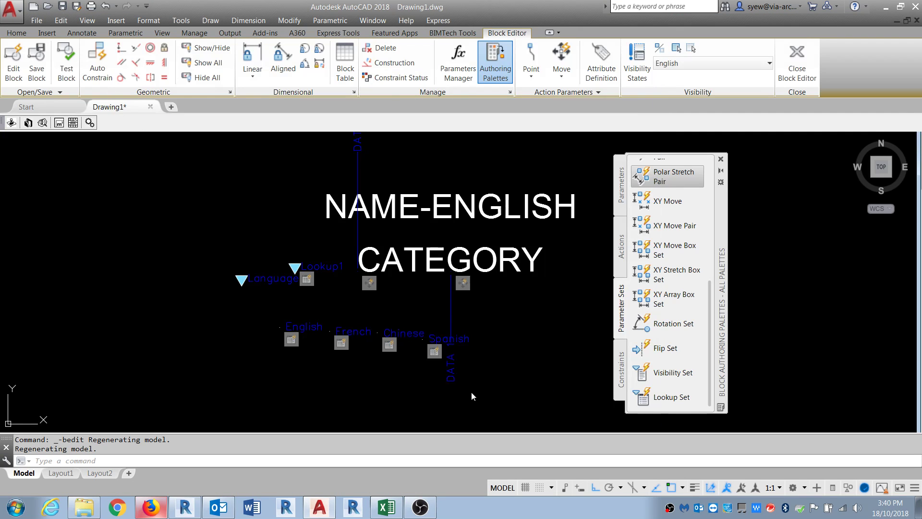
{"action": "left_click", "coordinate": [186, 192]}
{"action": "left_click", "coordinate": [531, 195]}
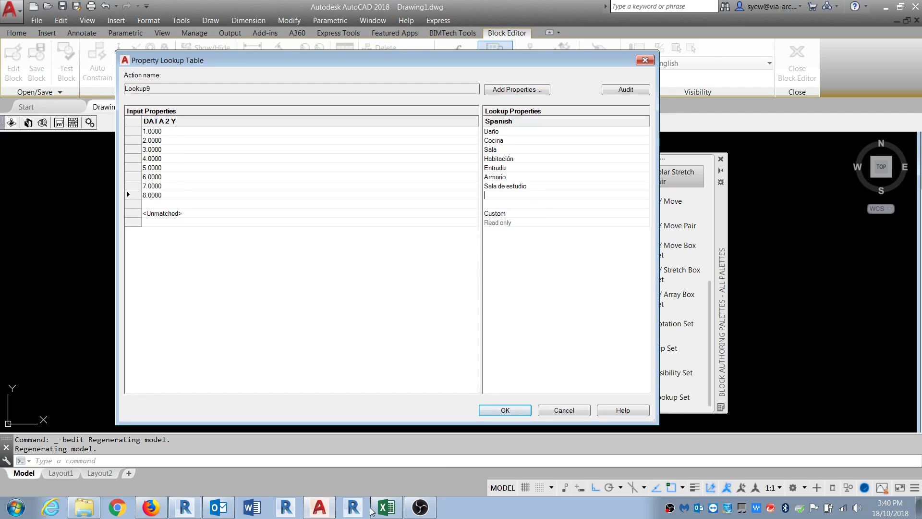
Translate "balcony" into Spanish in Firefox, enter it as Balcón in row 8 of AutoCAD's Spanish lookup table and accept the table.
{"action": "left_click", "coordinate": [151, 507]}
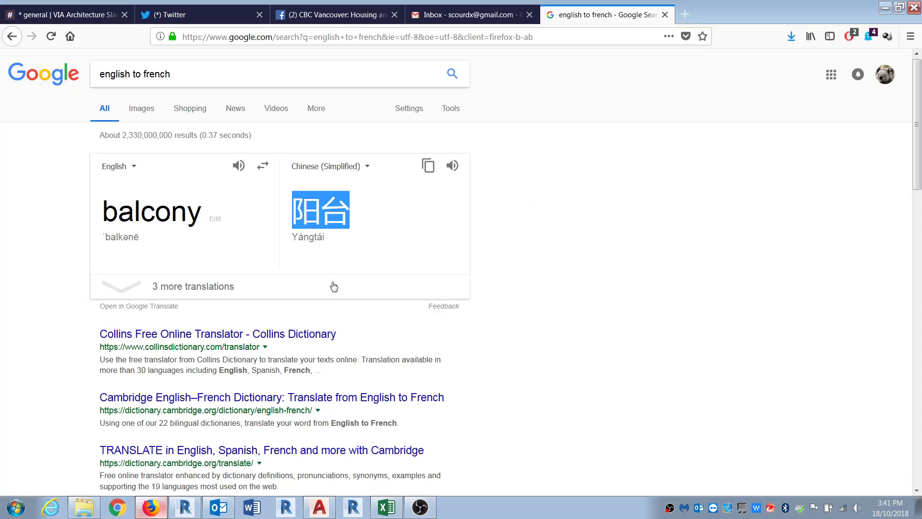
{"action": "left_click", "coordinate": [367, 166]}
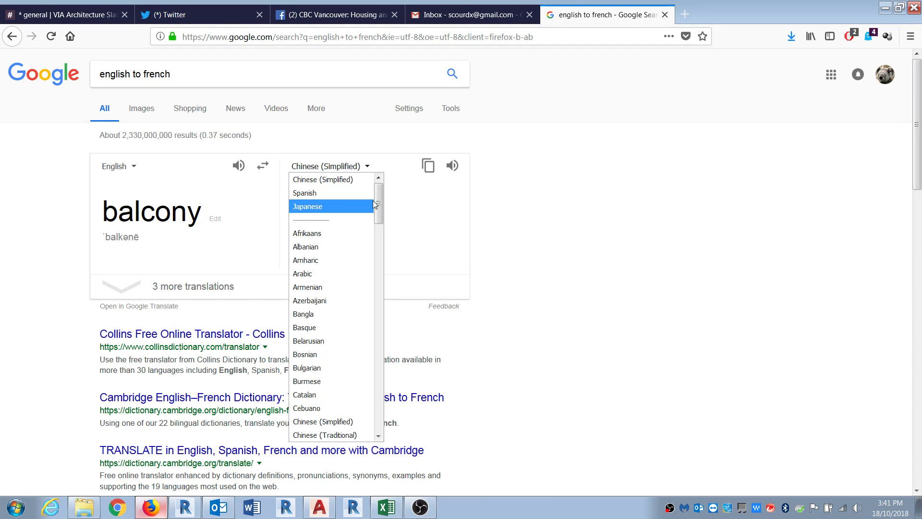
{"action": "left_click", "coordinate": [336, 195]}
{"action": "left_click_drag", "start_coordinate": [382, 217], "coordinate": [293, 211]}
{"action": "key", "text": "ctrl+c"}
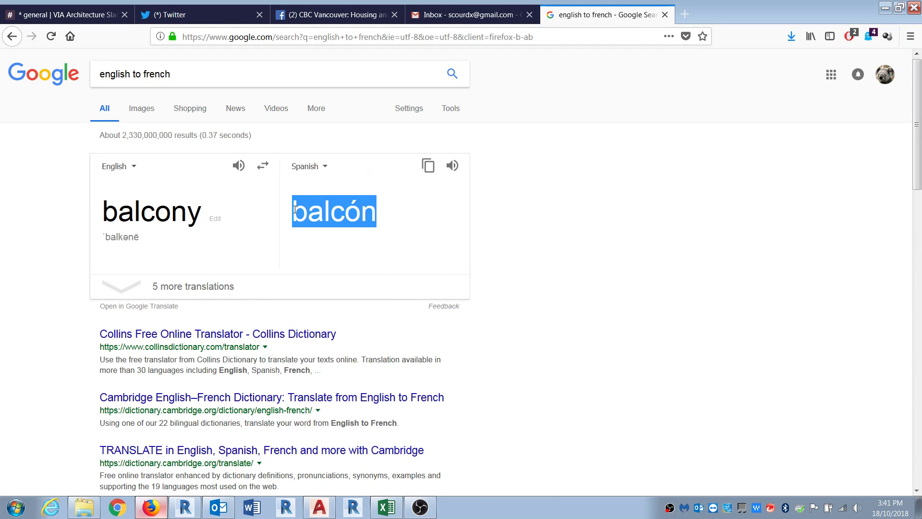
{"action": "left_click", "coordinate": [886, 8]}
{"action": "key", "text": "ctrl+v"}
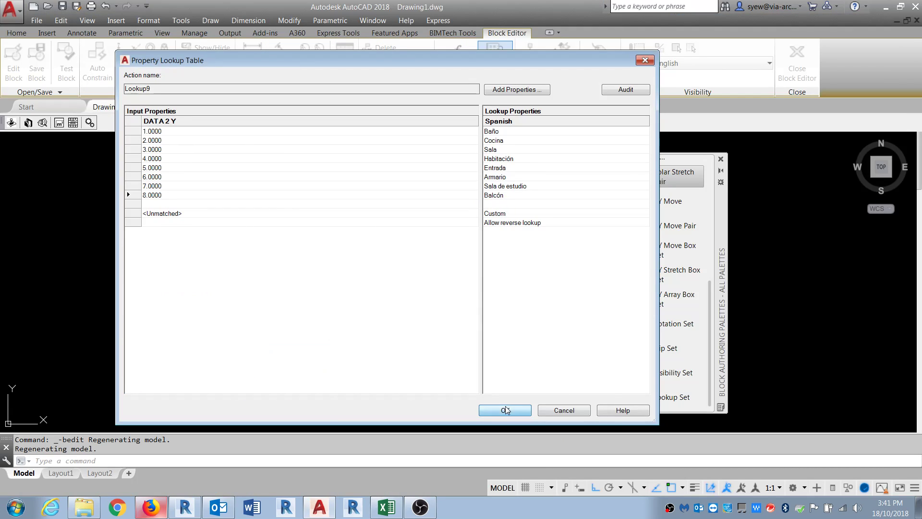
{"action": "left_click", "coordinate": [523, 412]}
In the Lookup1 table, add a row with value 8 for all four DATA inputs and the name 08 Balcony.
{"action": "right_click", "coordinate": [308, 279]}
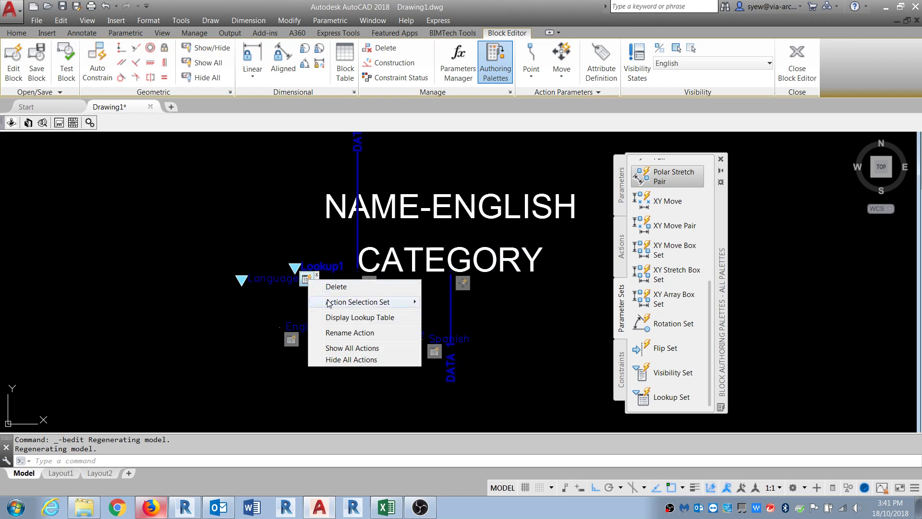
{"action": "left_click", "coordinate": [361, 318]}
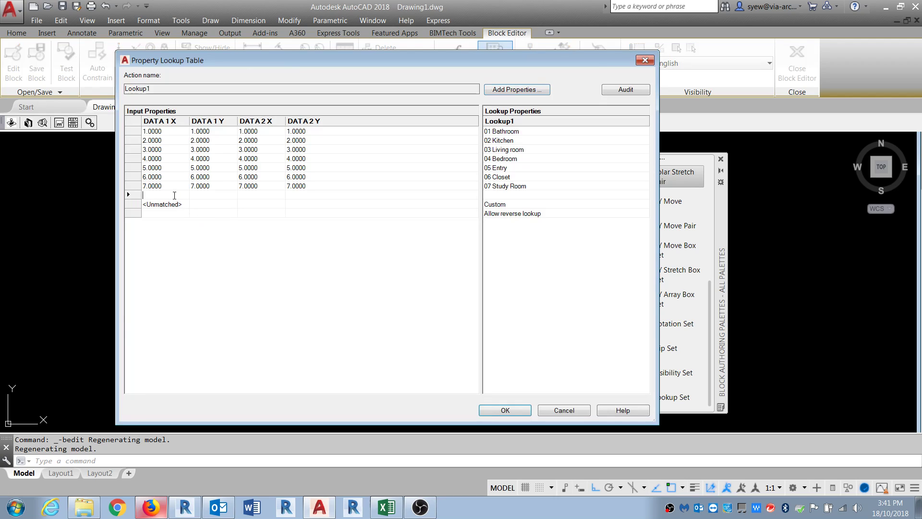
{"action": "left_click", "coordinate": [213, 196]}
{"action": "type", "text": "8"}
{"action": "key", "text": "Tab"}
{"action": "type", "text": "8"}
{"action": "key", "text": "Tab"}
{"action": "type", "text": "8"}
{"action": "key", "text": "Tab"}
{"action": "type", "text": "8"}
{"action": "left_click", "coordinate": [515, 195]}
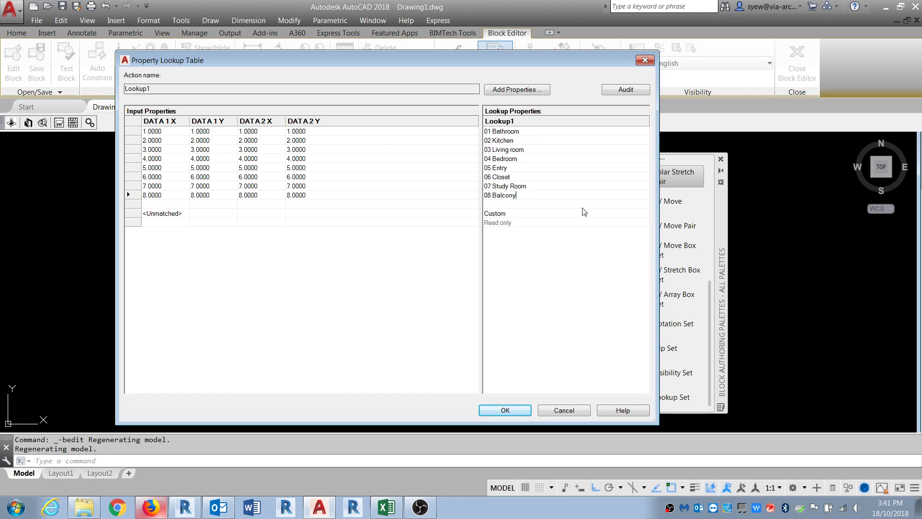
Accept the Lookup1 table and close the Block Editor, saving the changes to the block.
{"action": "left_click", "coordinate": [510, 413]}
{"action": "left_click", "coordinate": [797, 62]}
{"action": "left_click", "coordinate": [401, 239]}
{"action": "left_click", "coordinate": [439, 300]}
{"action": "left_click", "coordinate": [298, 206]}
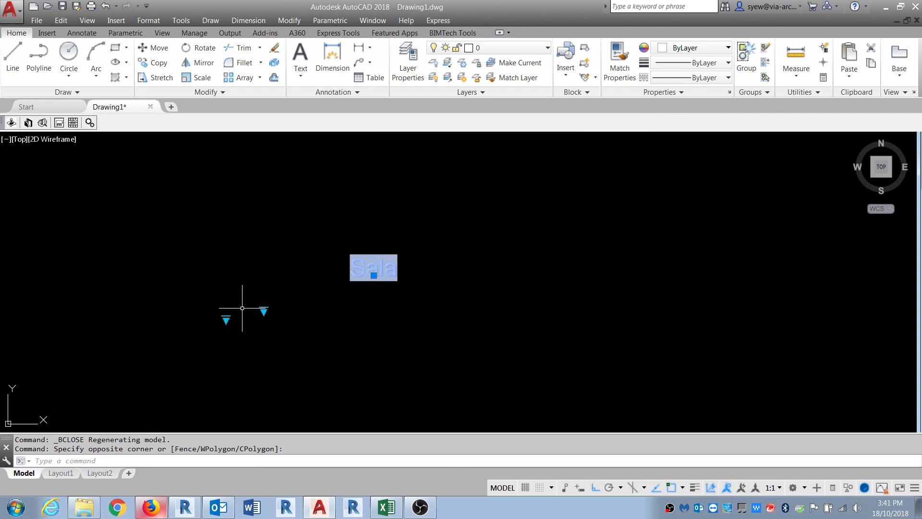
{"action": "left_click", "coordinate": [226, 319]}
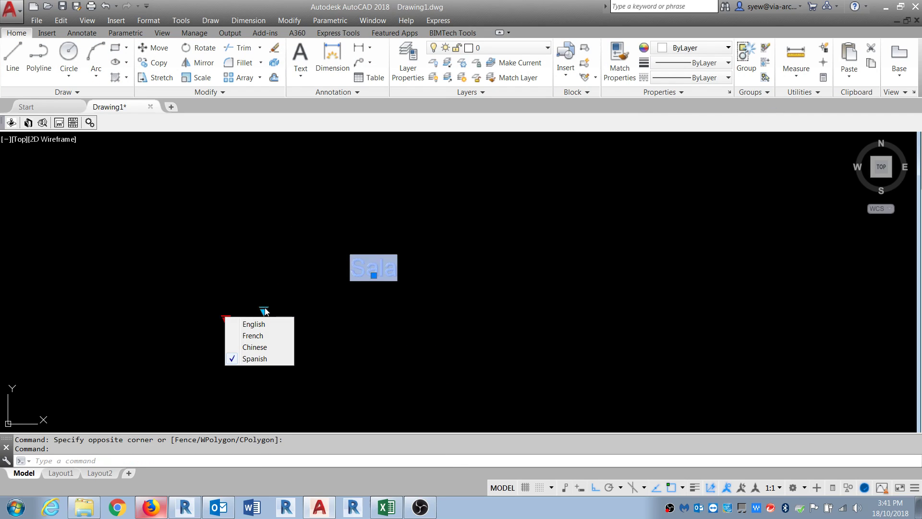
{"action": "key", "text": "Escape"}
{"action": "key", "text": "Escape"}
Set the Sala block's room lookup to 08 Balcony and regenerate the drawing.
{"action": "left_click", "coordinate": [409, 293]}
{"action": "left_click", "coordinate": [304, 243]}
{"action": "left_click", "coordinate": [263, 311]}
{"action": "left_click", "coordinate": [351, 389]}
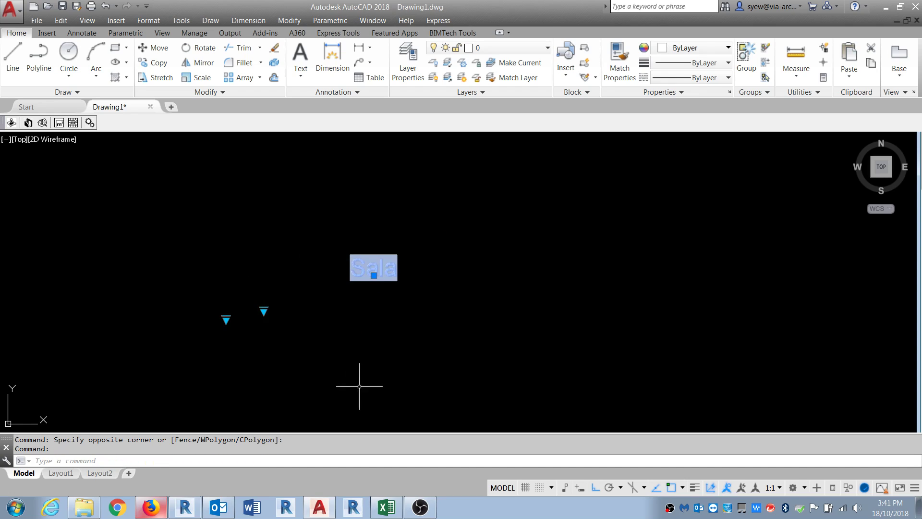
Switch the balcony block's language to French and regenerate the drawing with REA.
{"action": "left_click", "coordinate": [436, 360]}
{"action": "left_click", "coordinate": [313, 237]}
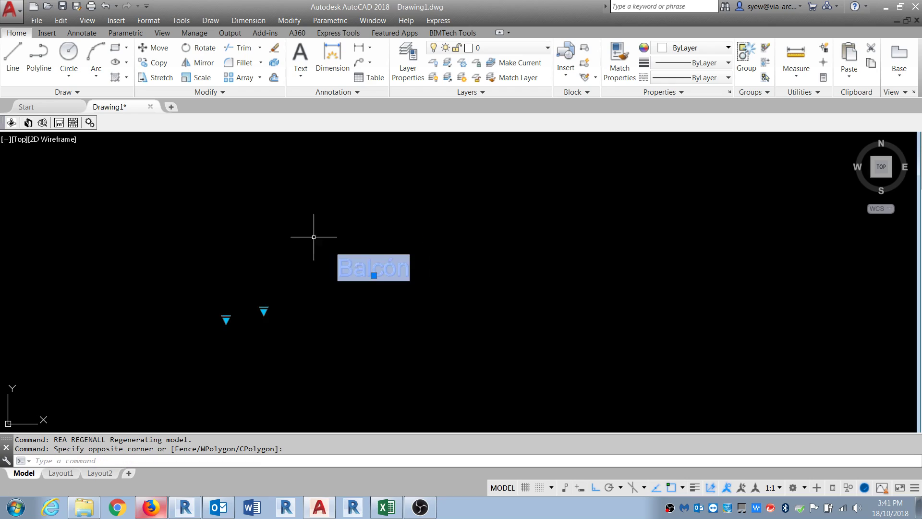
{"action": "left_click", "coordinate": [226, 320]}
{"action": "left_click", "coordinate": [256, 339]}
{"action": "type", "text": "rea"}
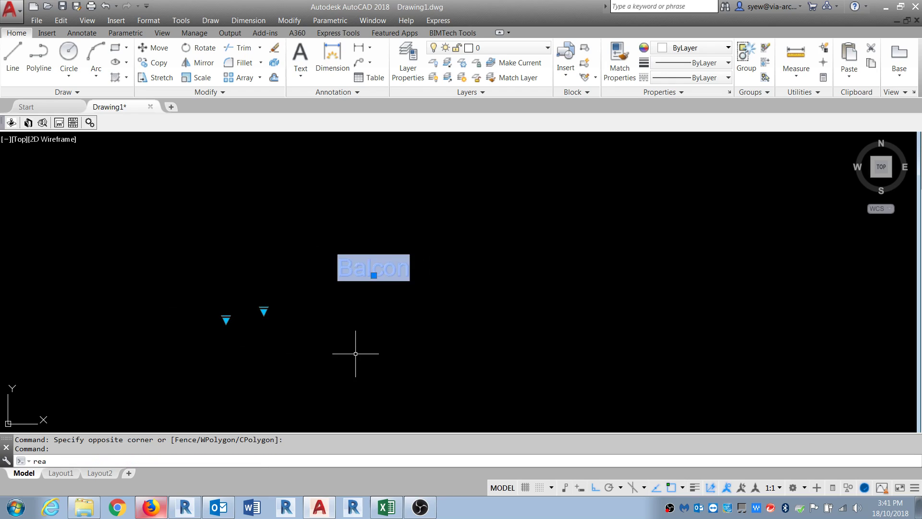
{"action": "key", "text": "Return"}
Switch the balcony block's language to Chinese, regenerate the drawing and deselect the block.
{"action": "left_click", "coordinate": [225, 318]}
{"action": "left_click", "coordinate": [282, 349]}
{"action": "type", "text": "re"}
{"action": "key", "text": "Escape"}
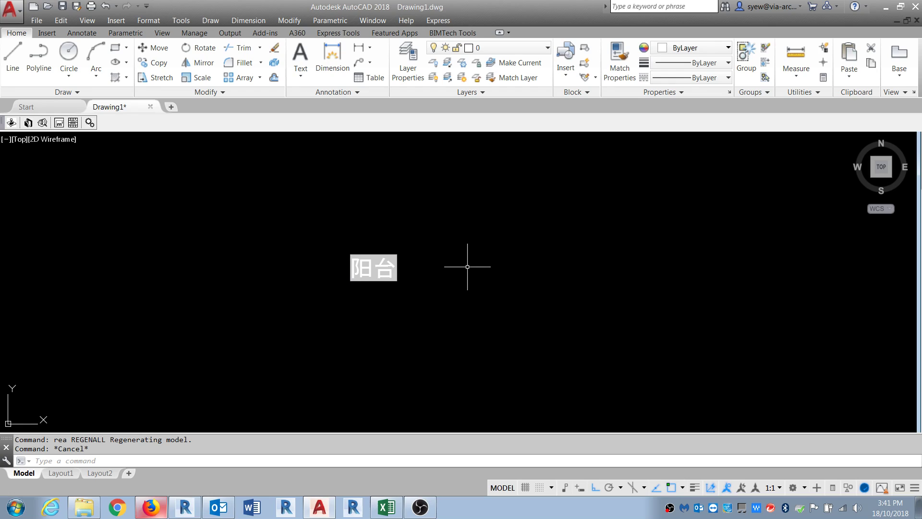
Select the Chinese balcony block and move it a short distance straight down by its insertion-point grip.
{"action": "left_click", "coordinate": [426, 309]}
{"action": "left_click", "coordinate": [373, 275]}
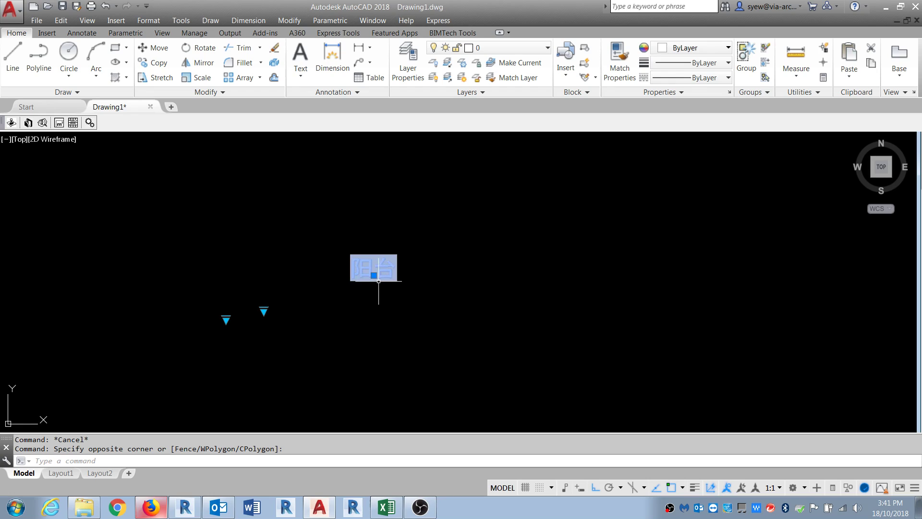
{"action": "left_click", "coordinate": [374, 275]}
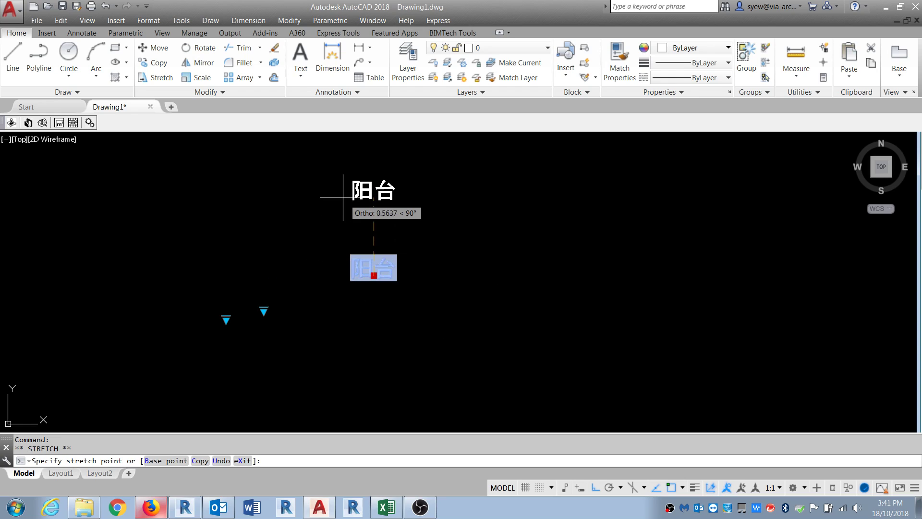
{"action": "left_click", "coordinate": [373, 303]}
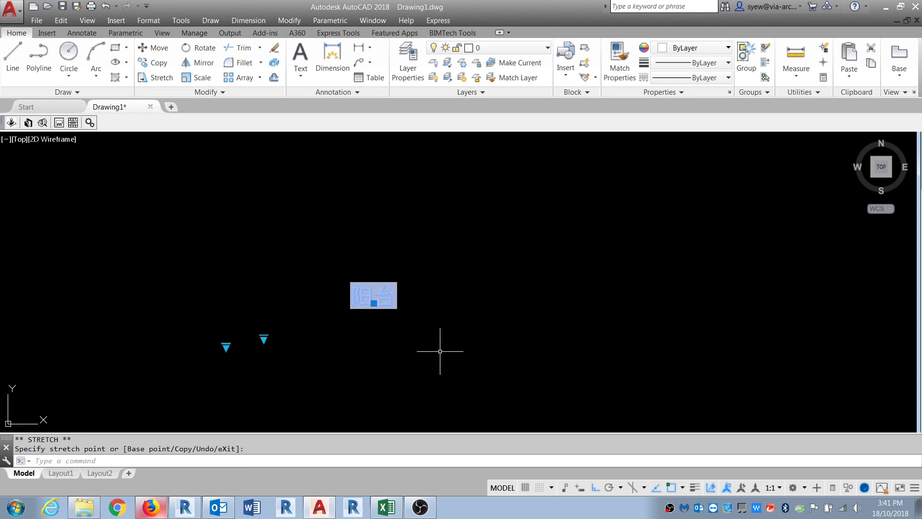